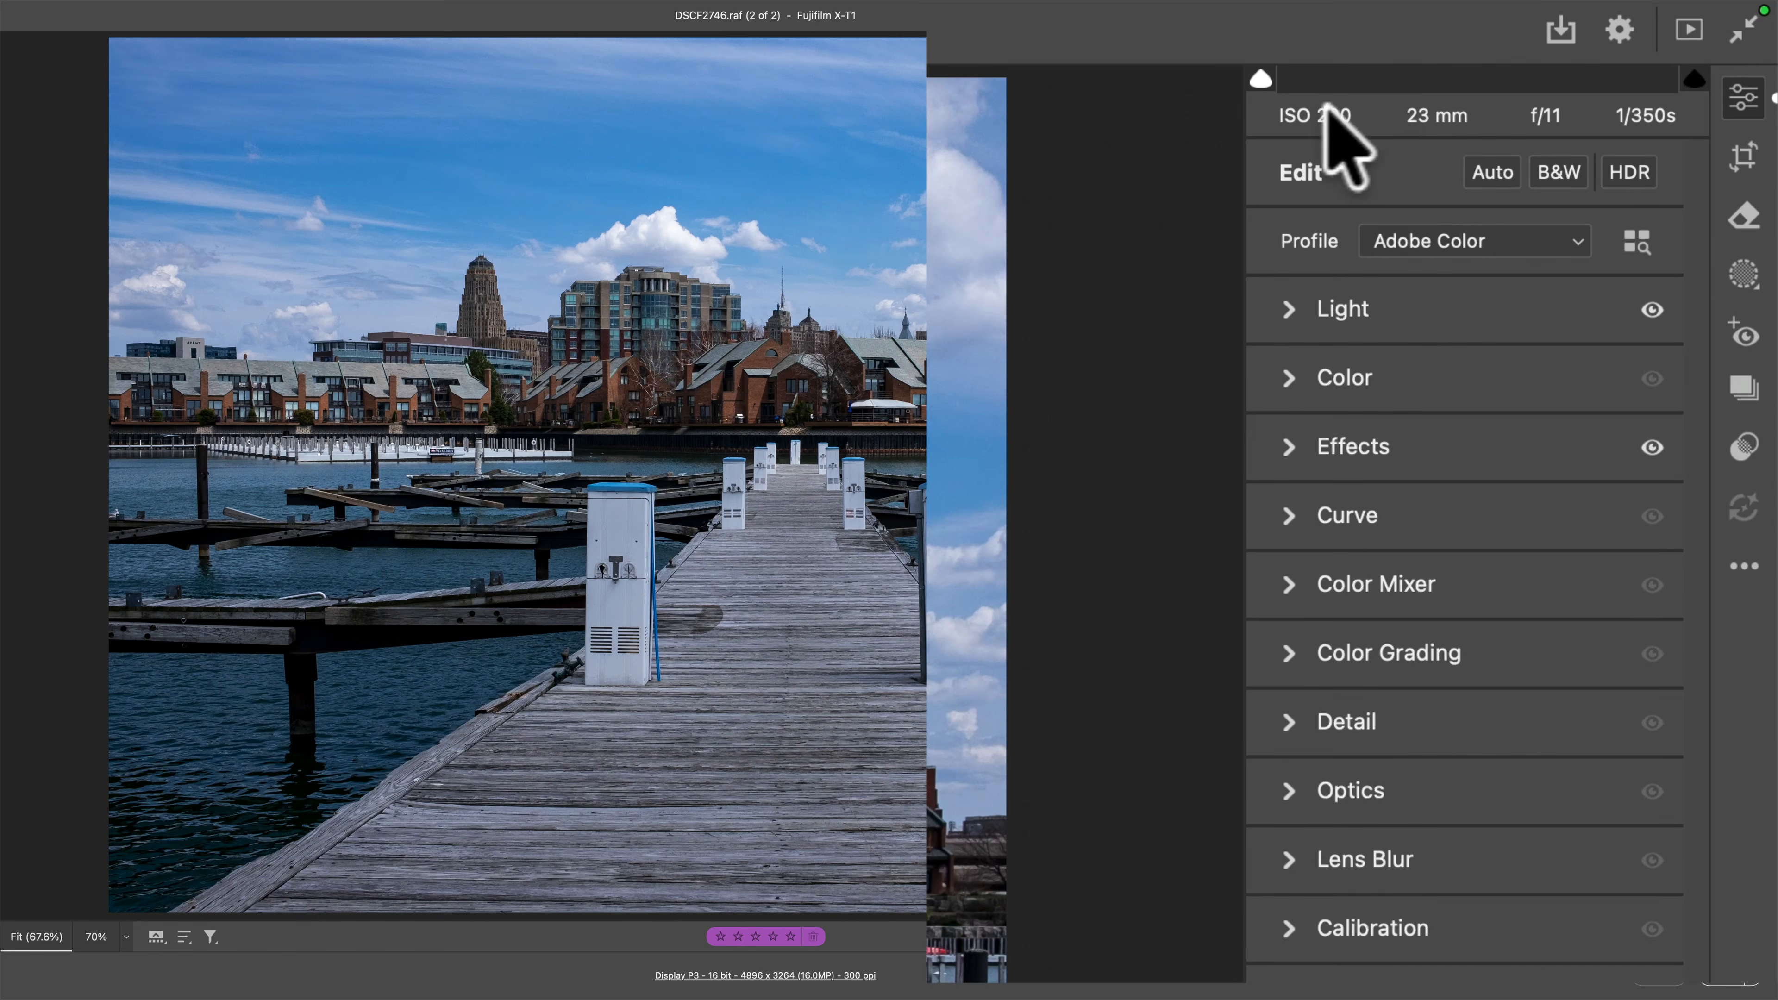
Display the histogram and the vectorscope above the edit controls.
right_click(1411, 71)
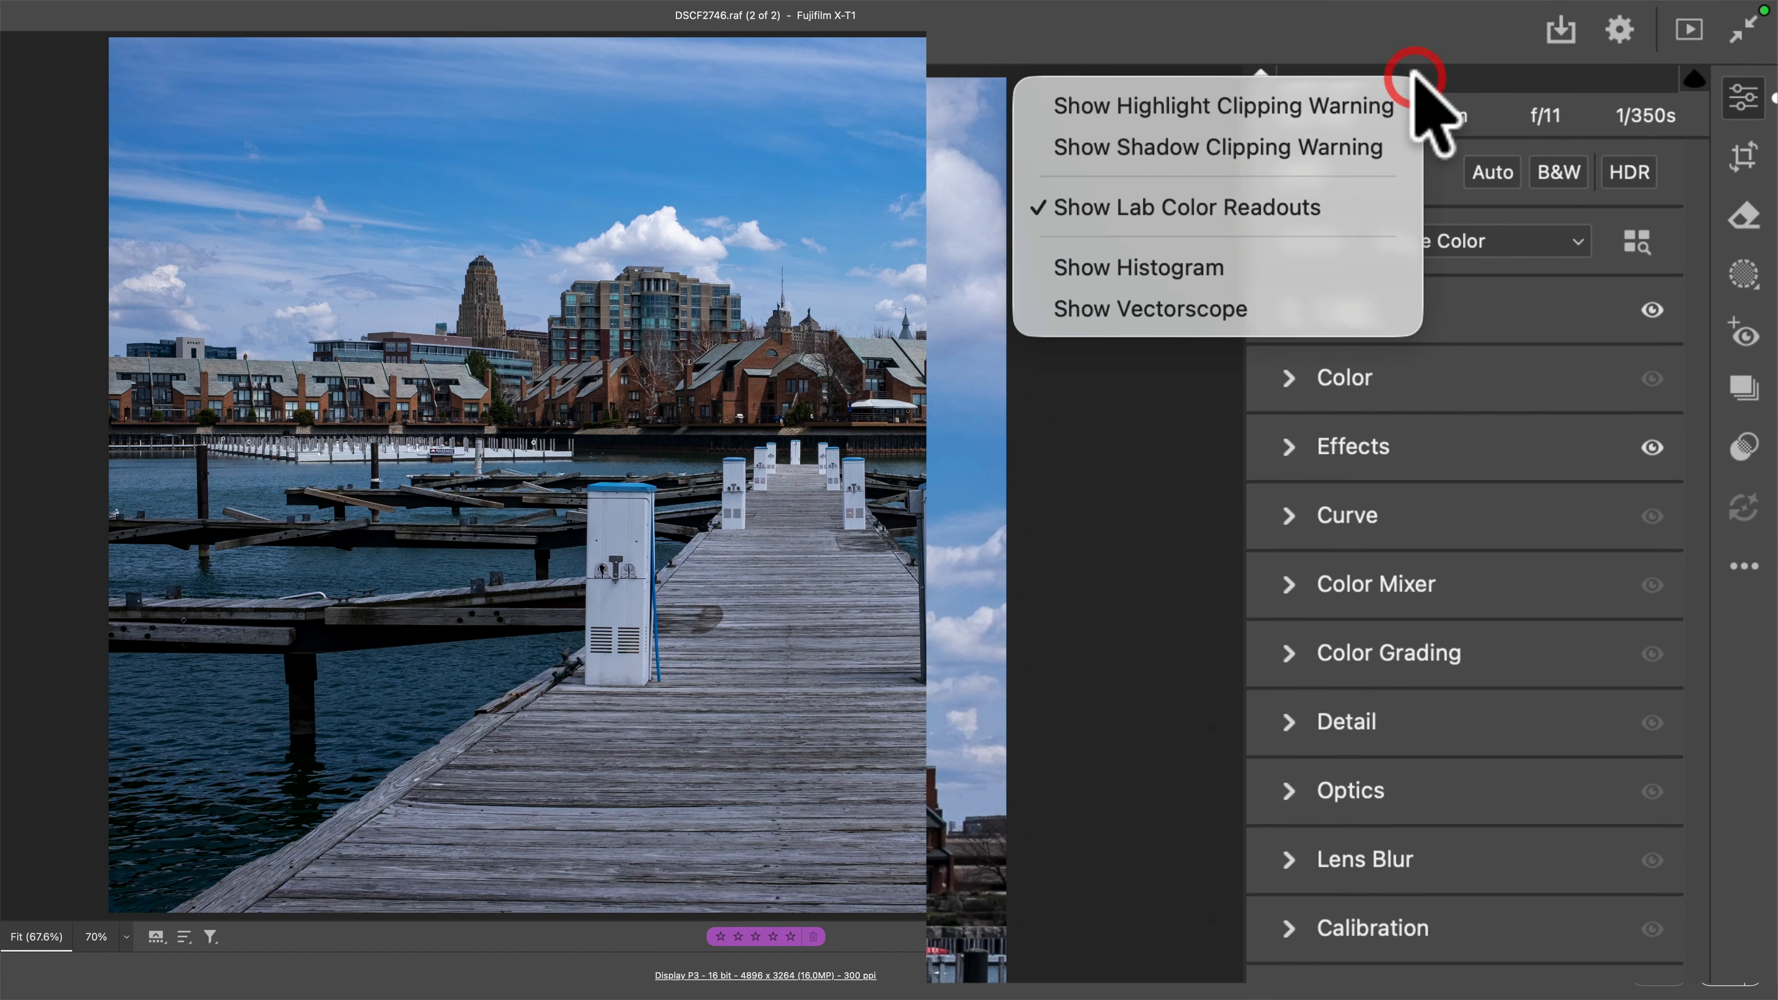
click(1205, 266)
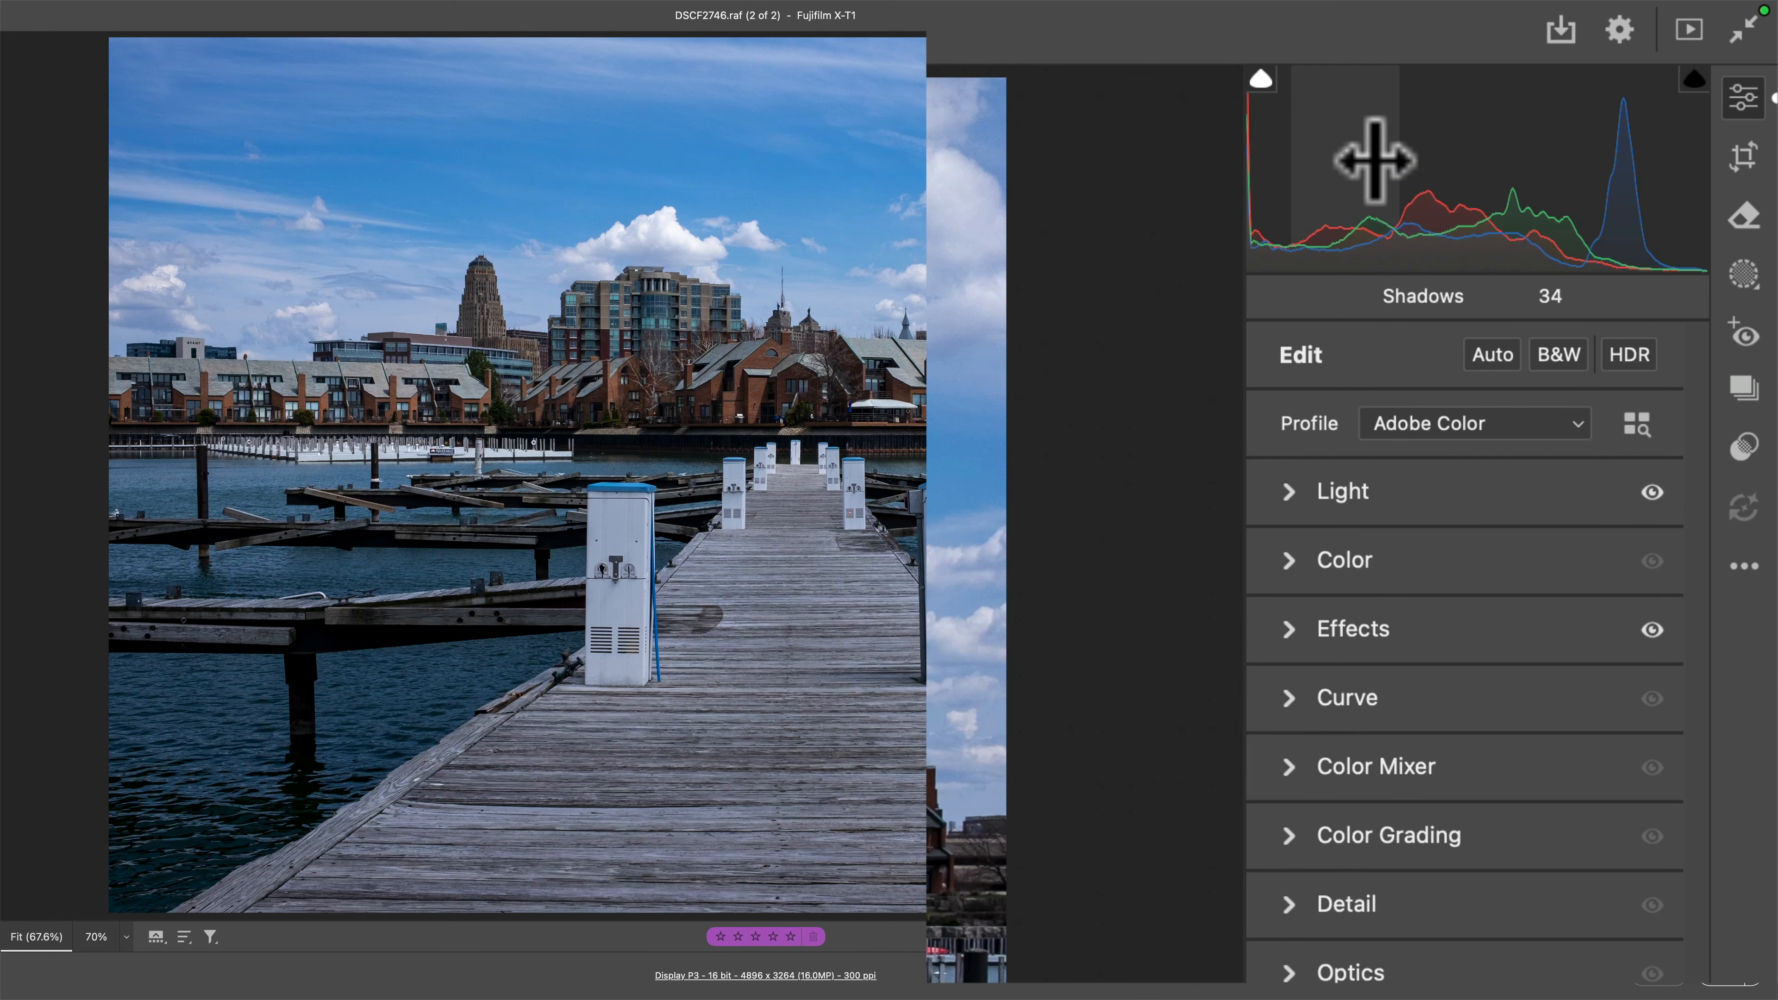
right_click(1374, 161)
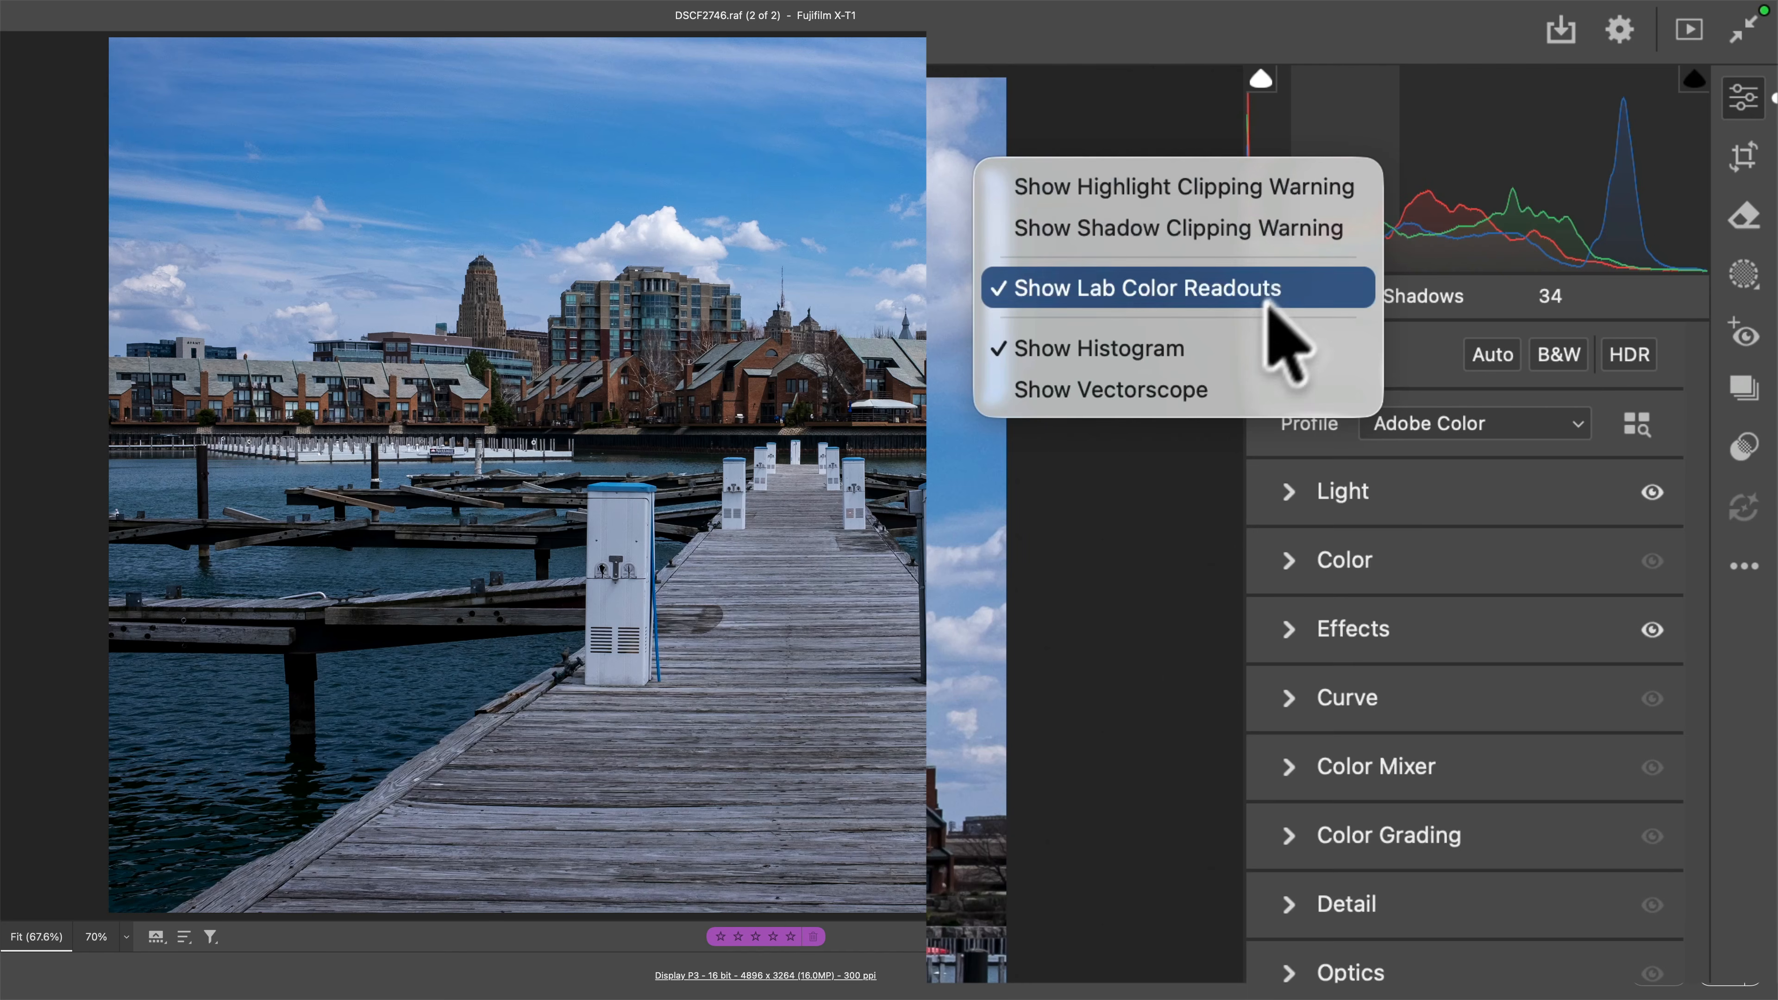
click(1209, 381)
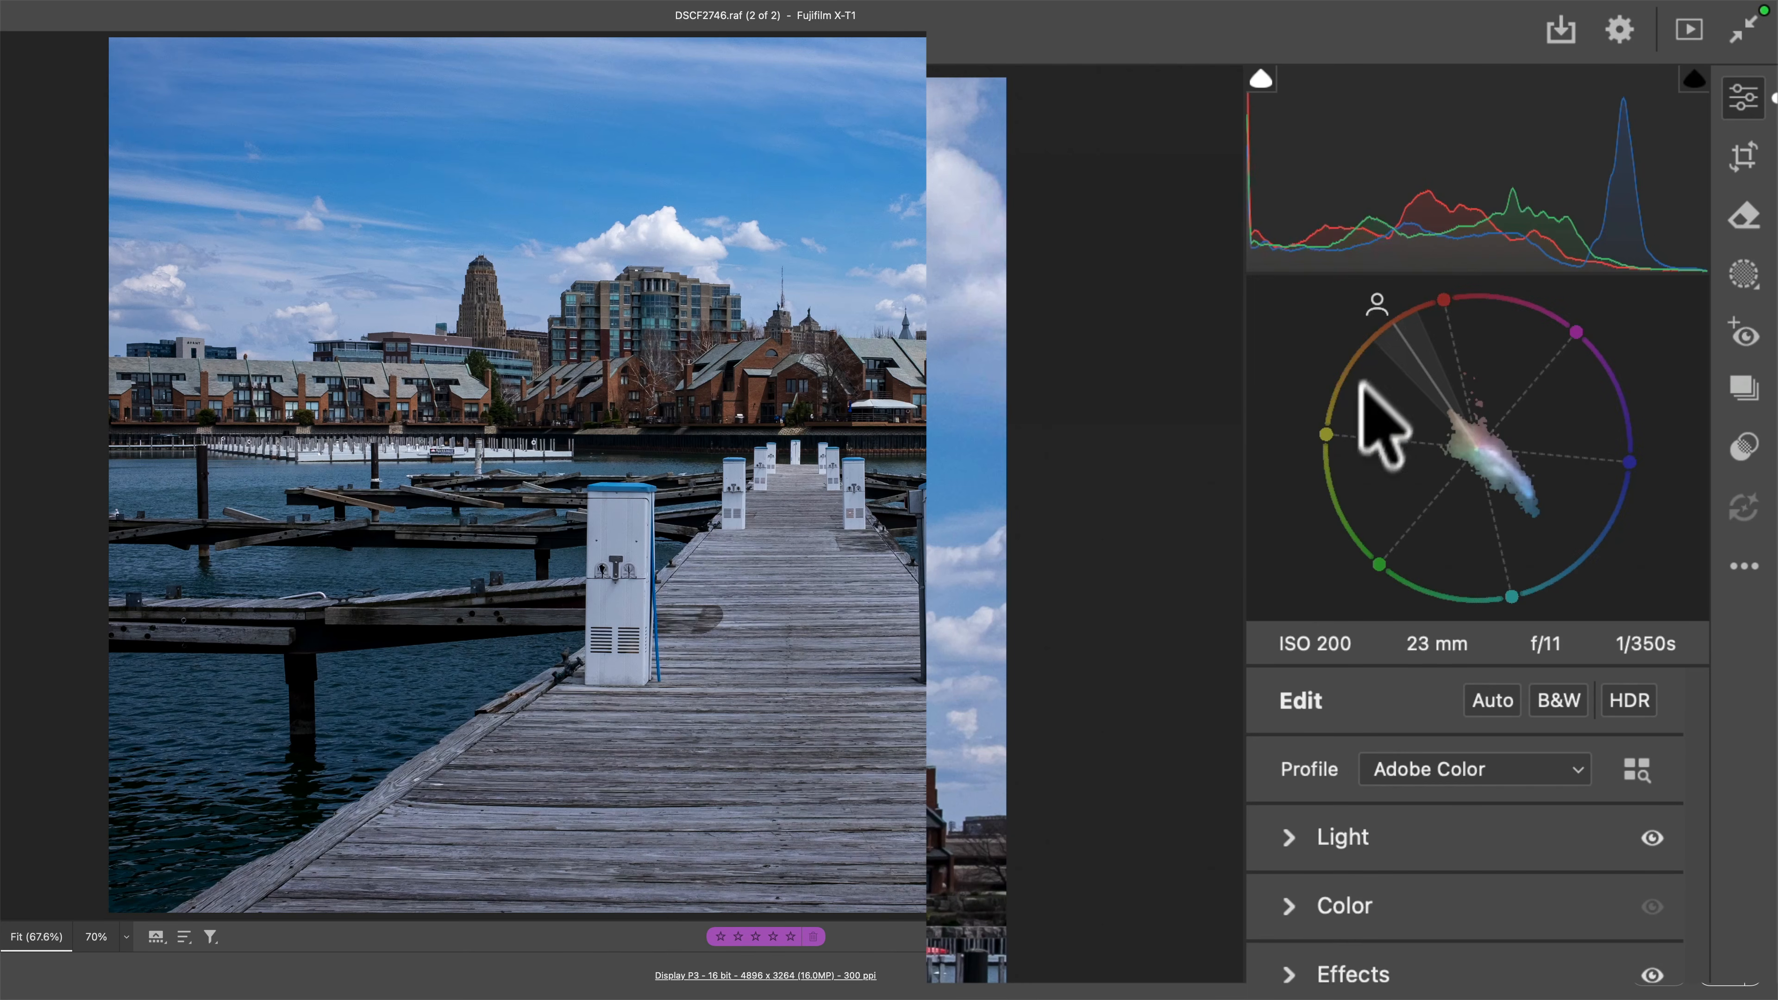
Hide the histogram and turn off the vectorscope's skin tone indicator.
right_click(1436, 148)
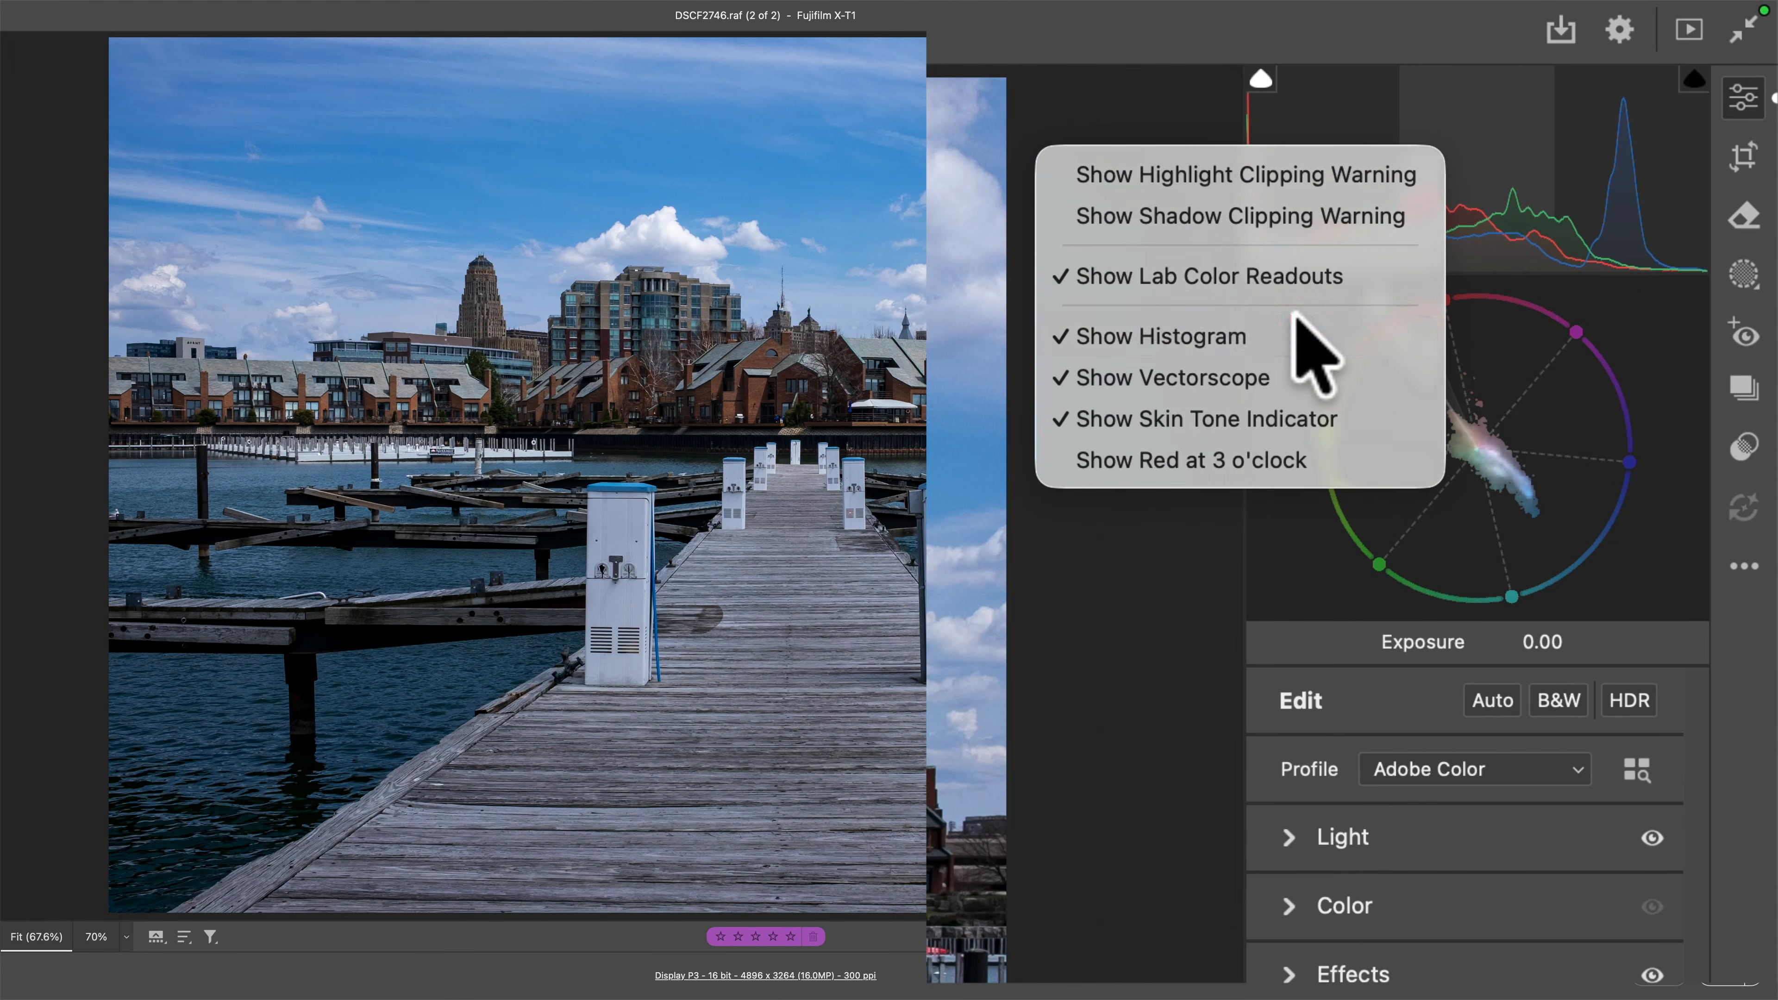
click(1315, 357)
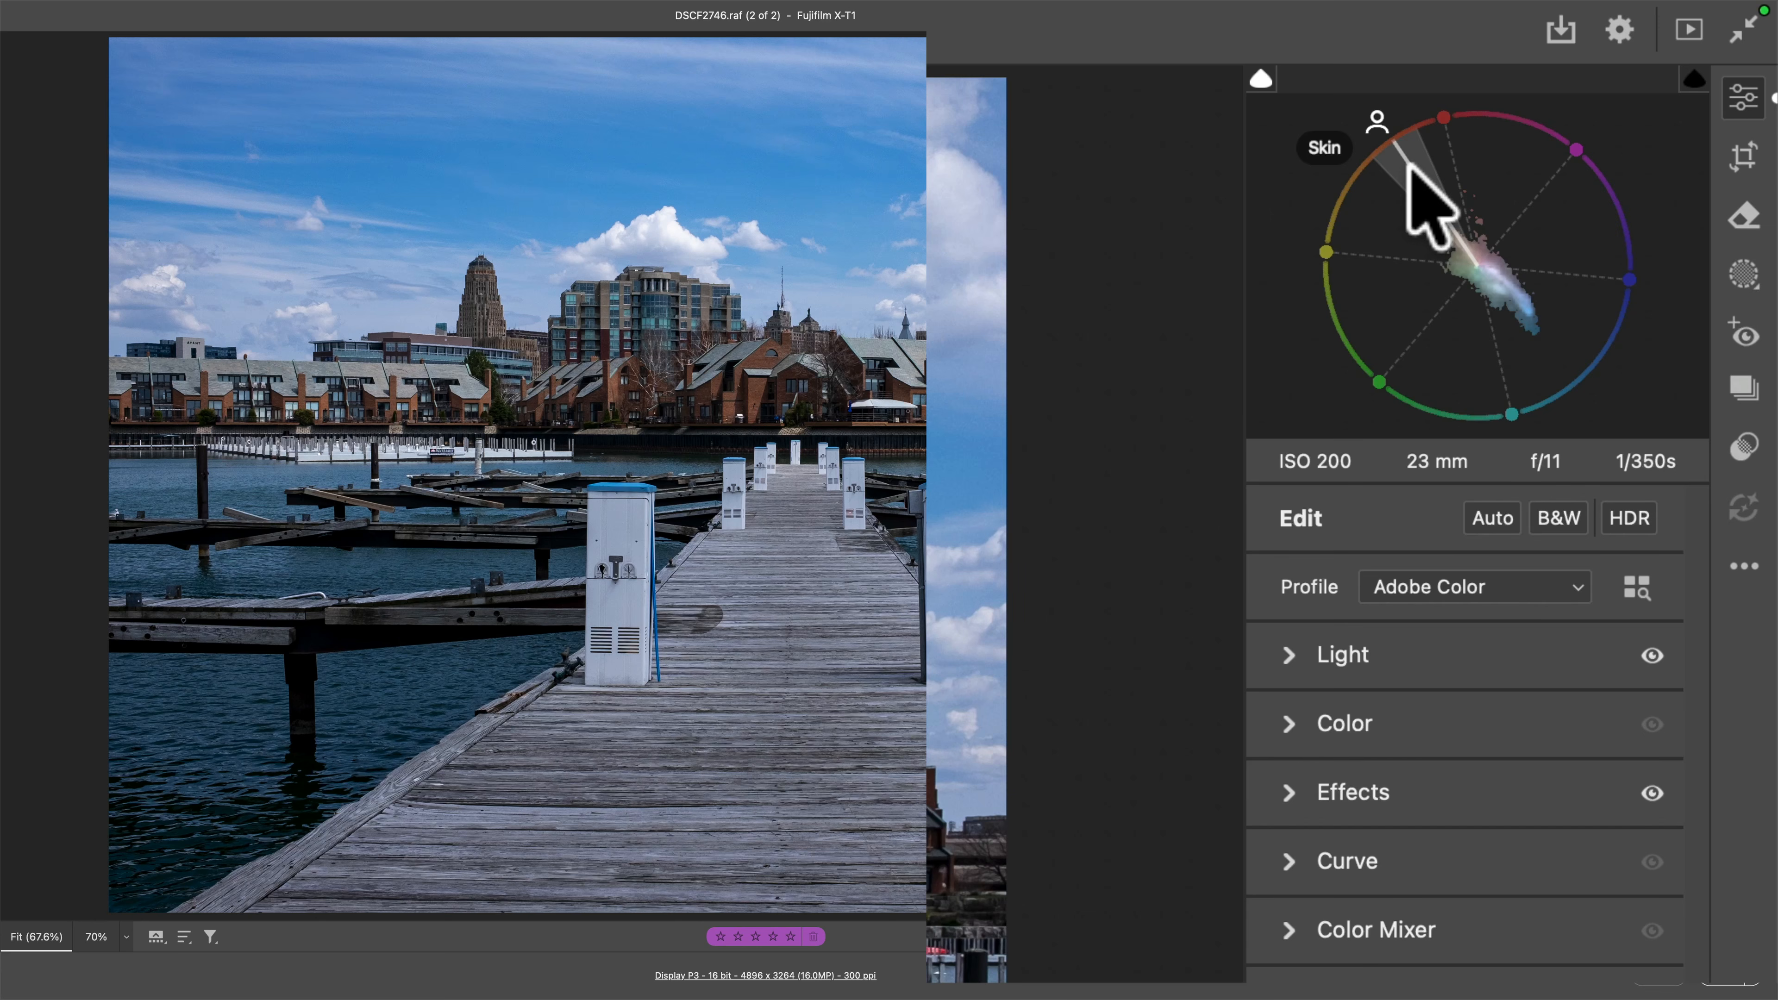
right_click(1404, 196)
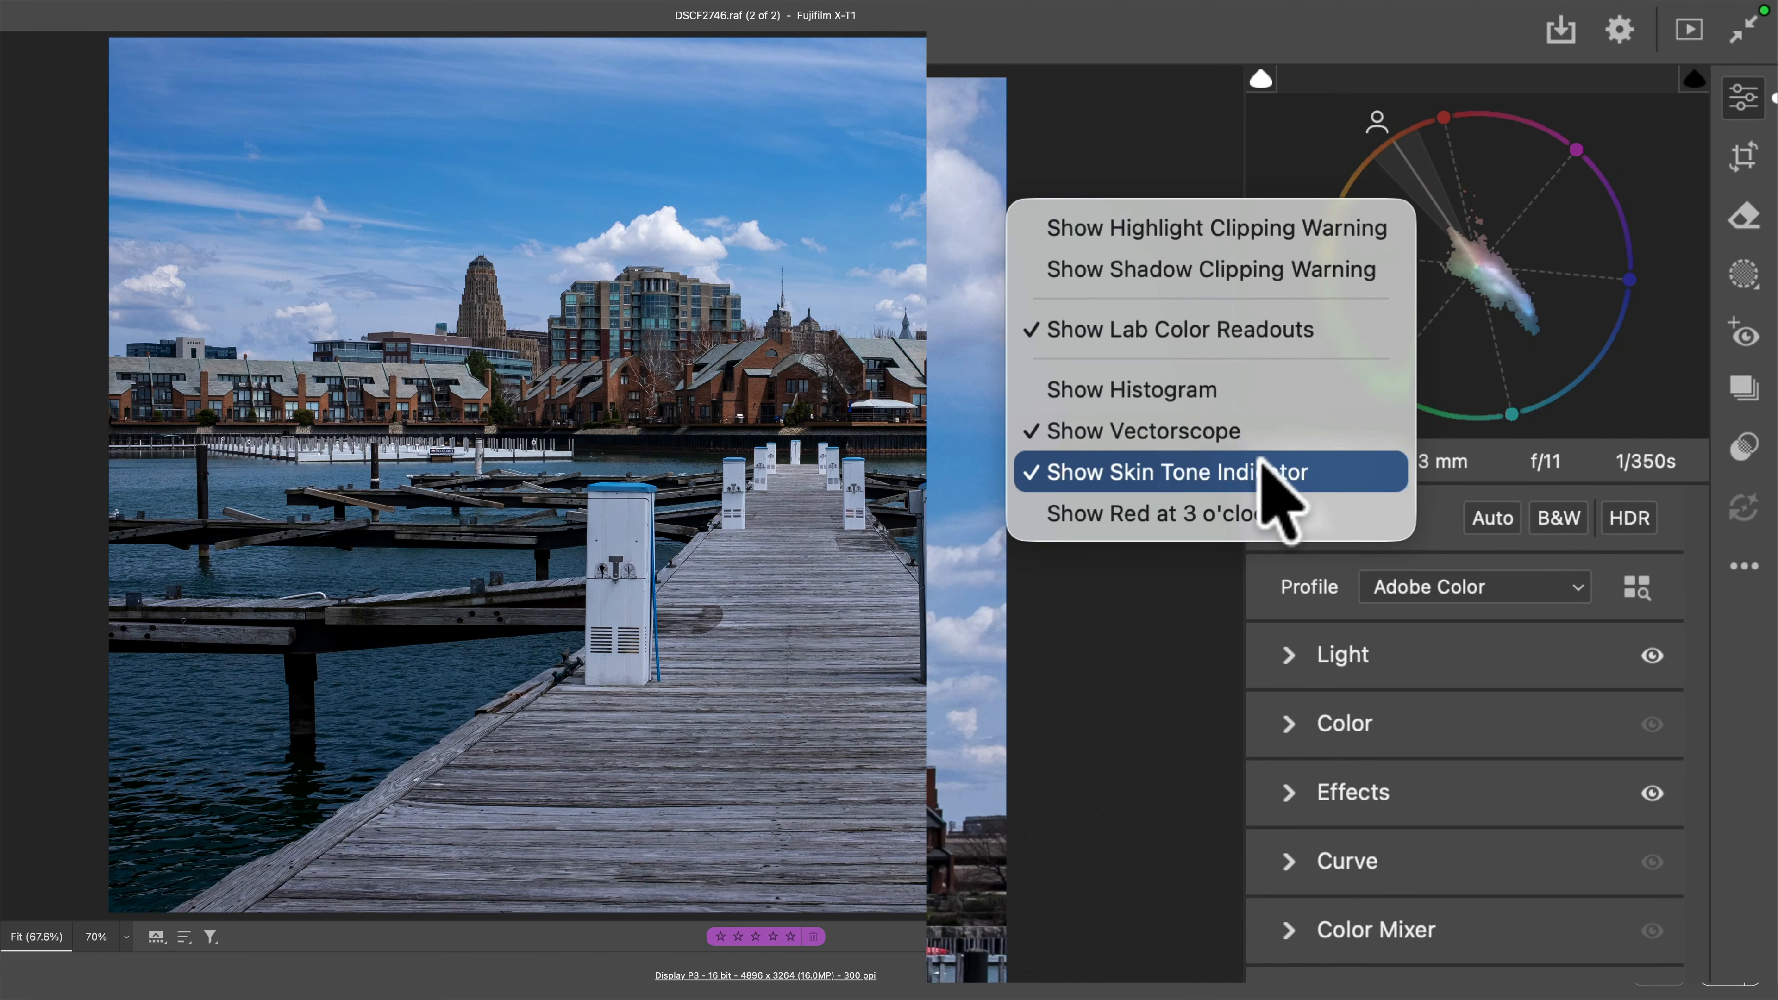
click(1270, 474)
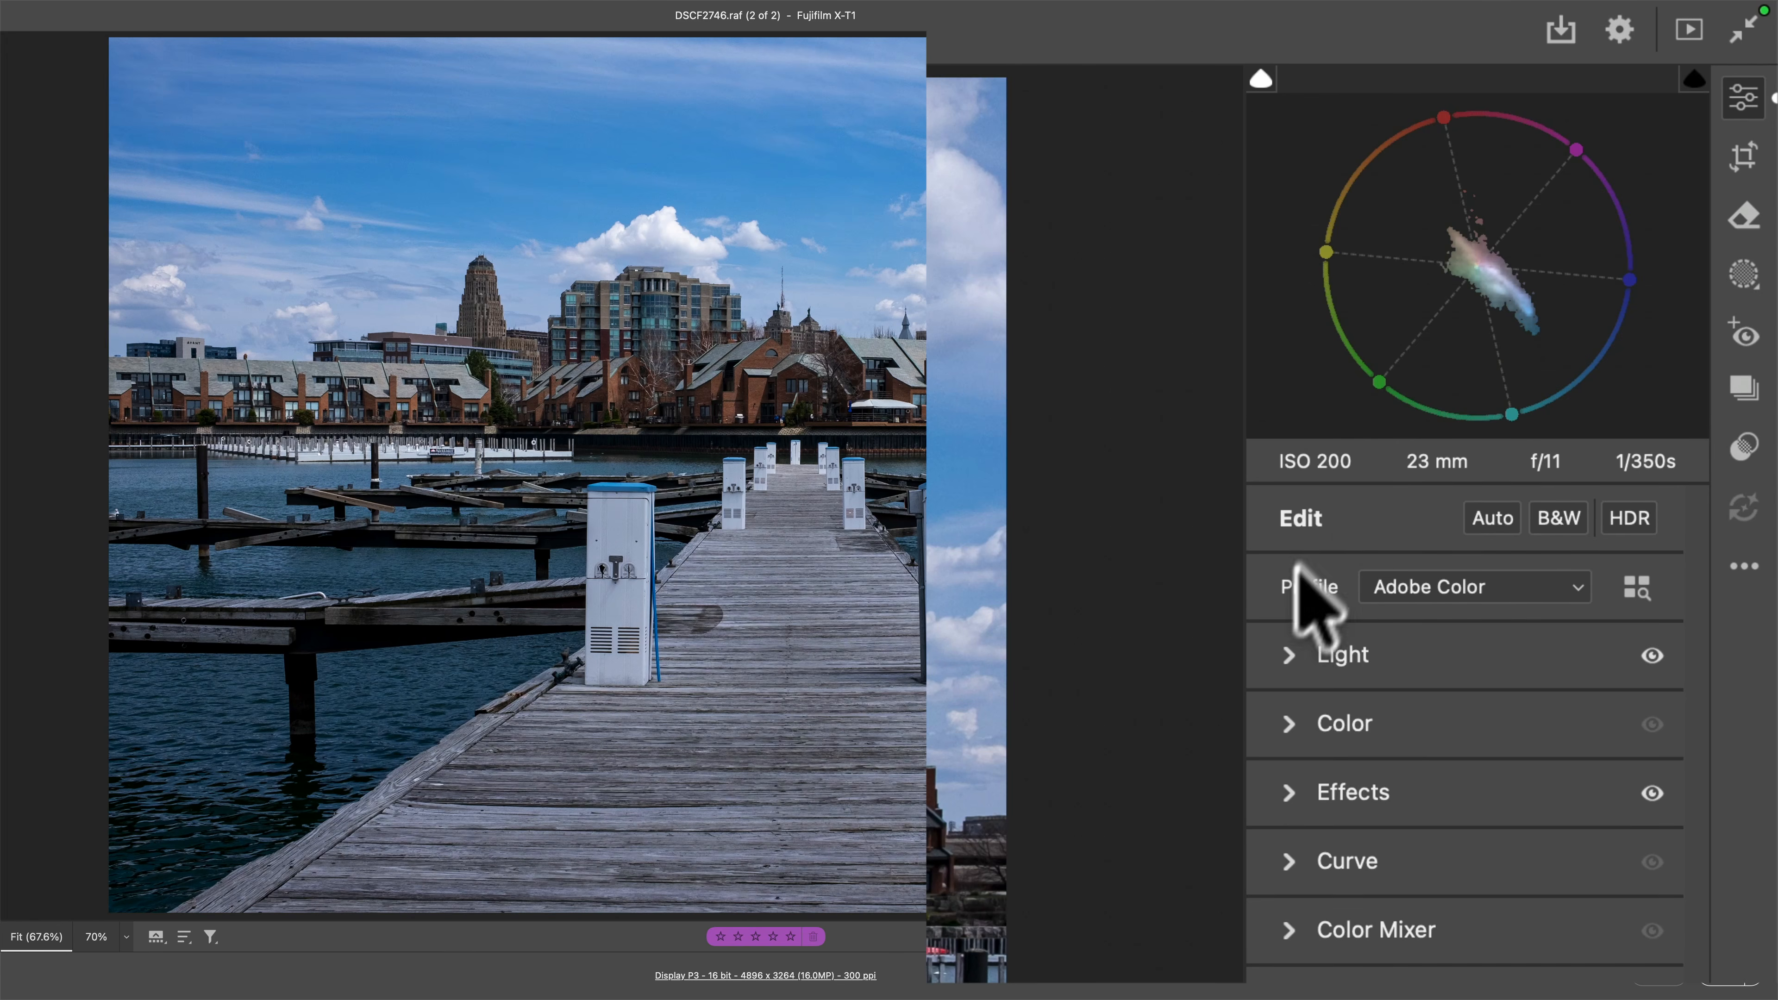
Try a lower contrast on the pier photo, reset it, and collapse the Light adjustments.
click(1288, 654)
drag(1465, 783, 1424, 784)
double_click(1421, 779)
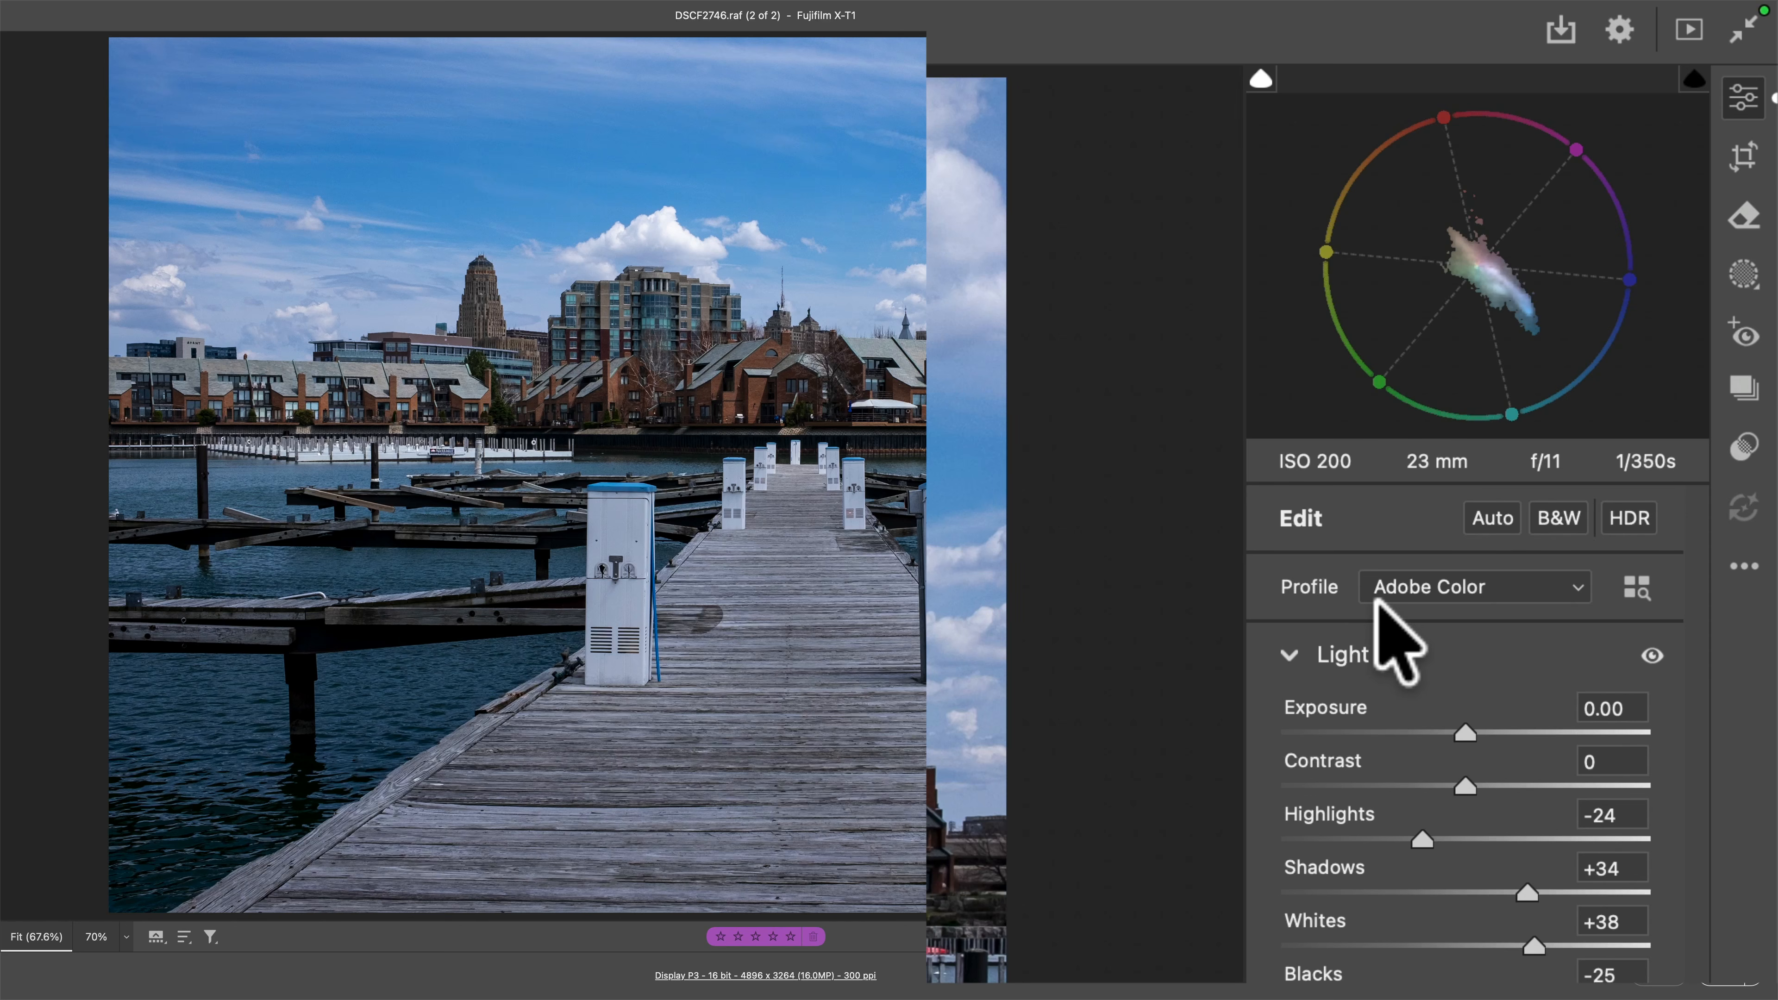
click(1287, 654)
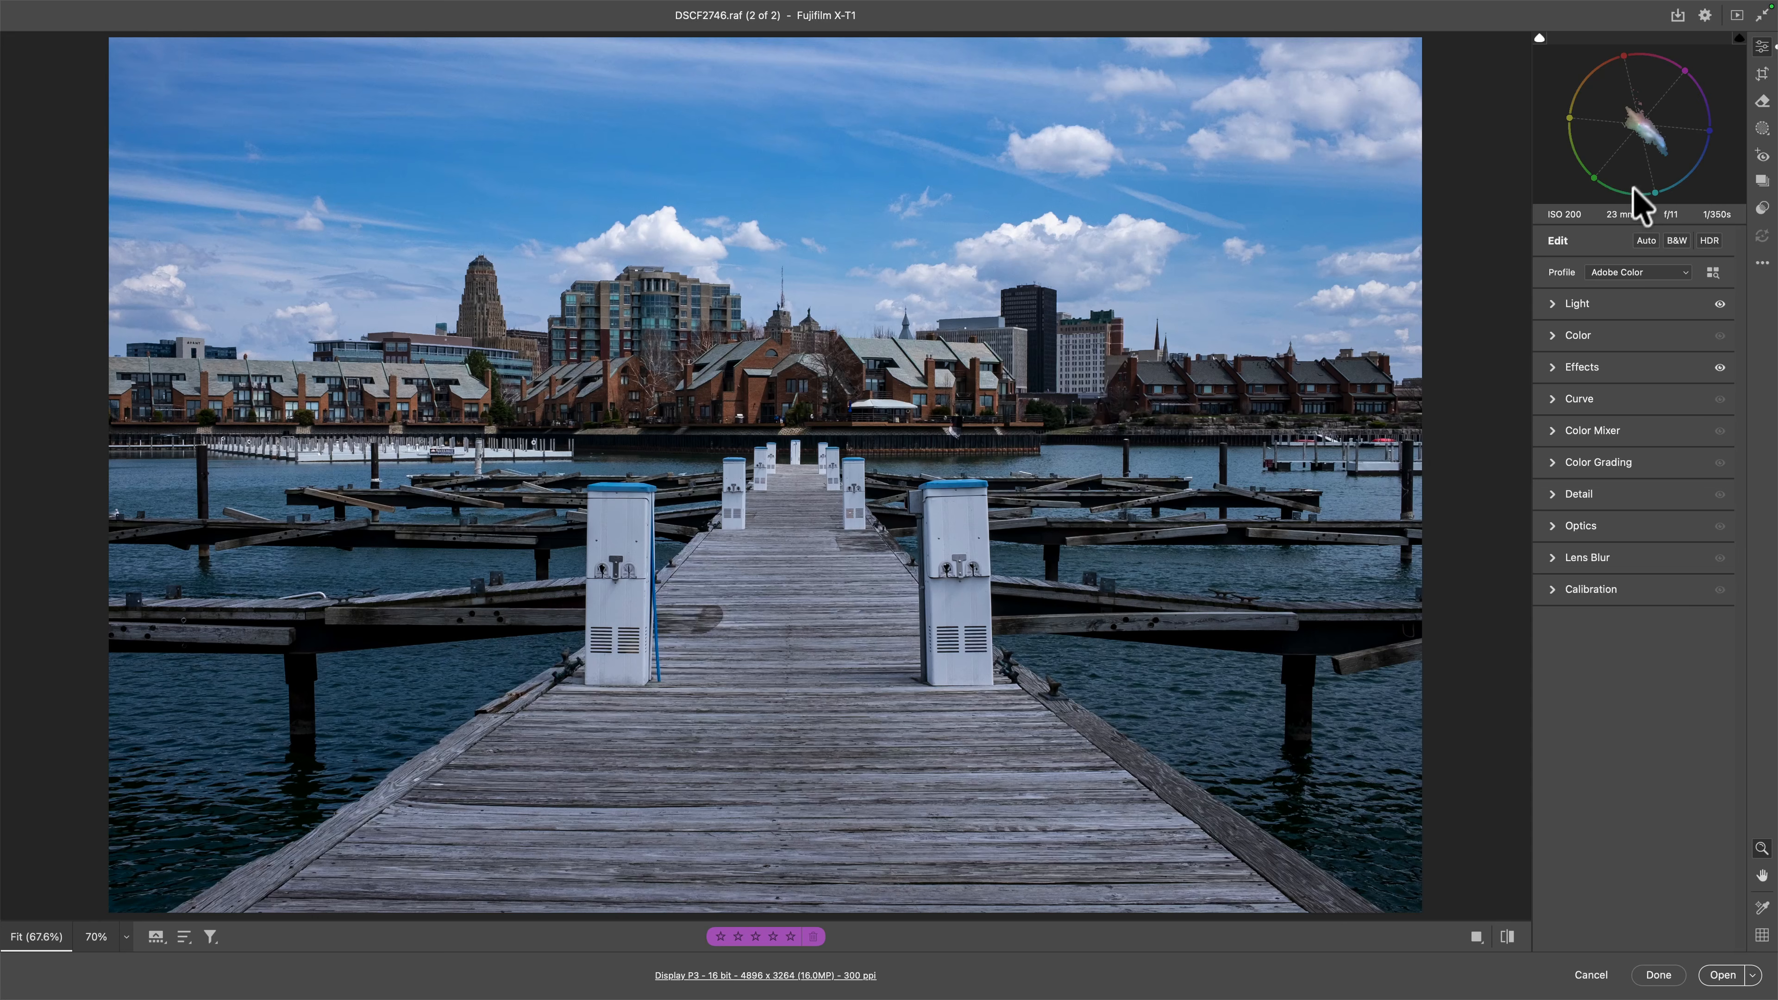
Set the pier photo's color temperature to 5700 and its tint to +14.
click(1358, 656)
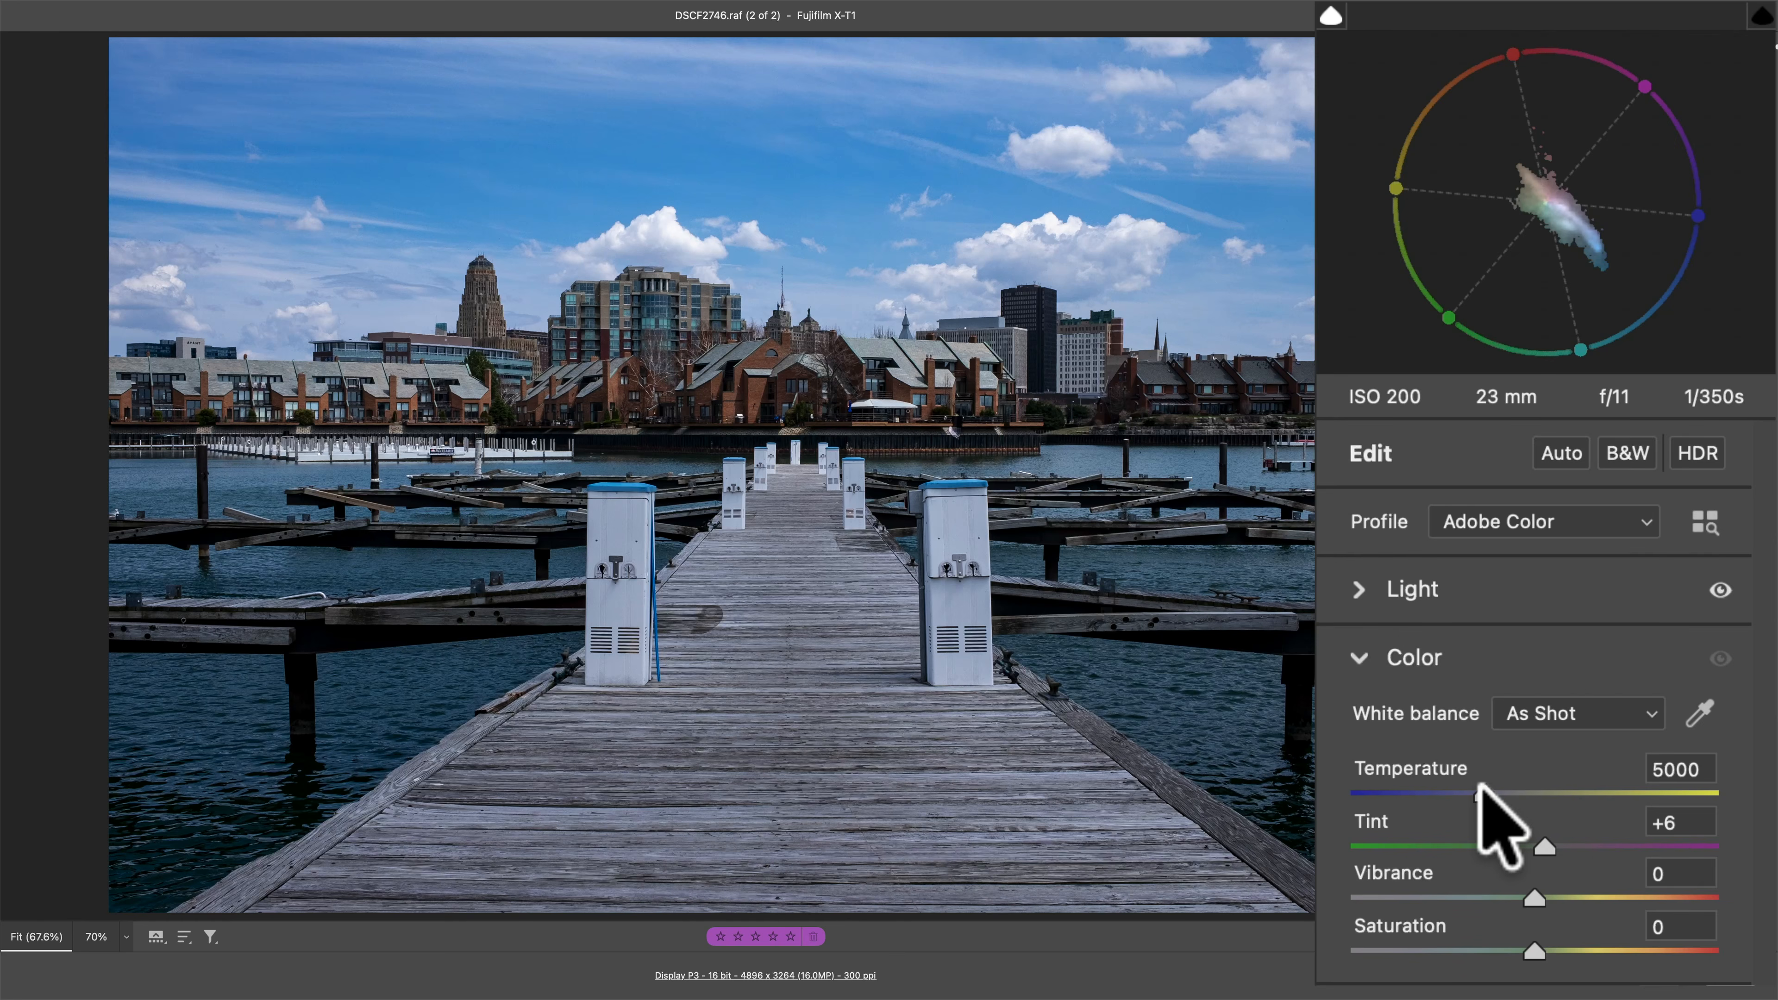
drag(1478, 786, 1485, 786)
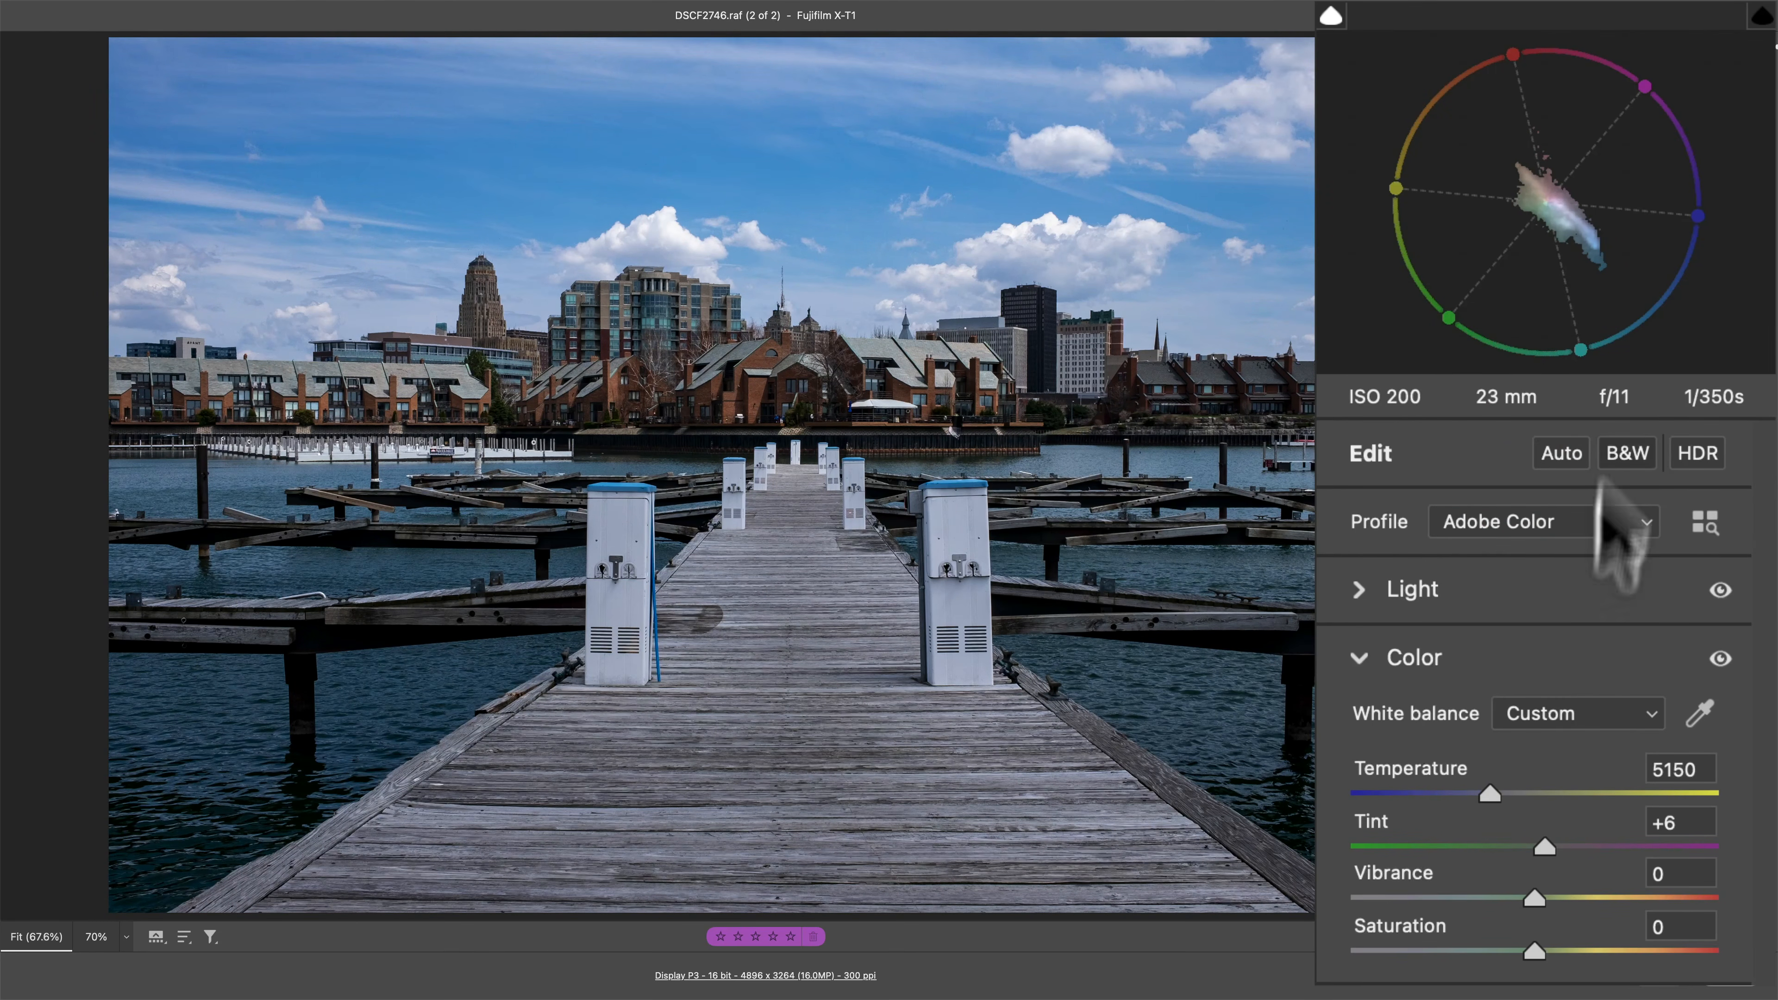
drag(1489, 786, 1506, 787)
double_click(1507, 787)
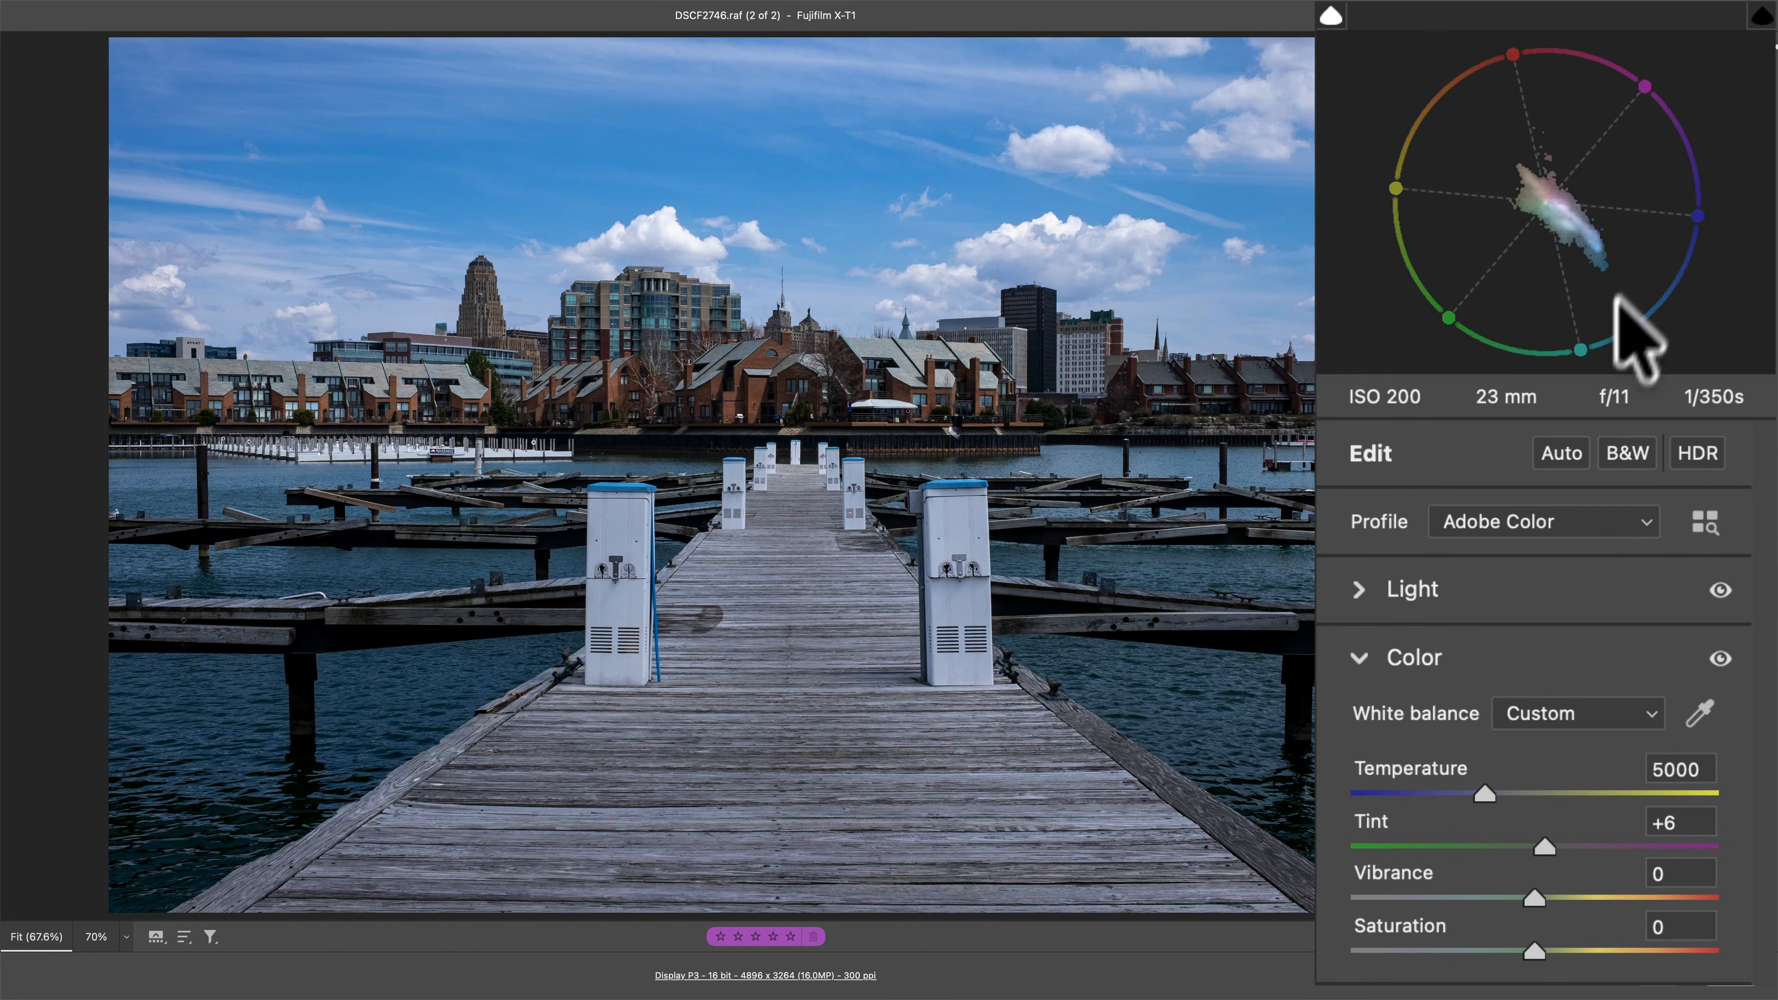
drag(1481, 784, 1504, 784)
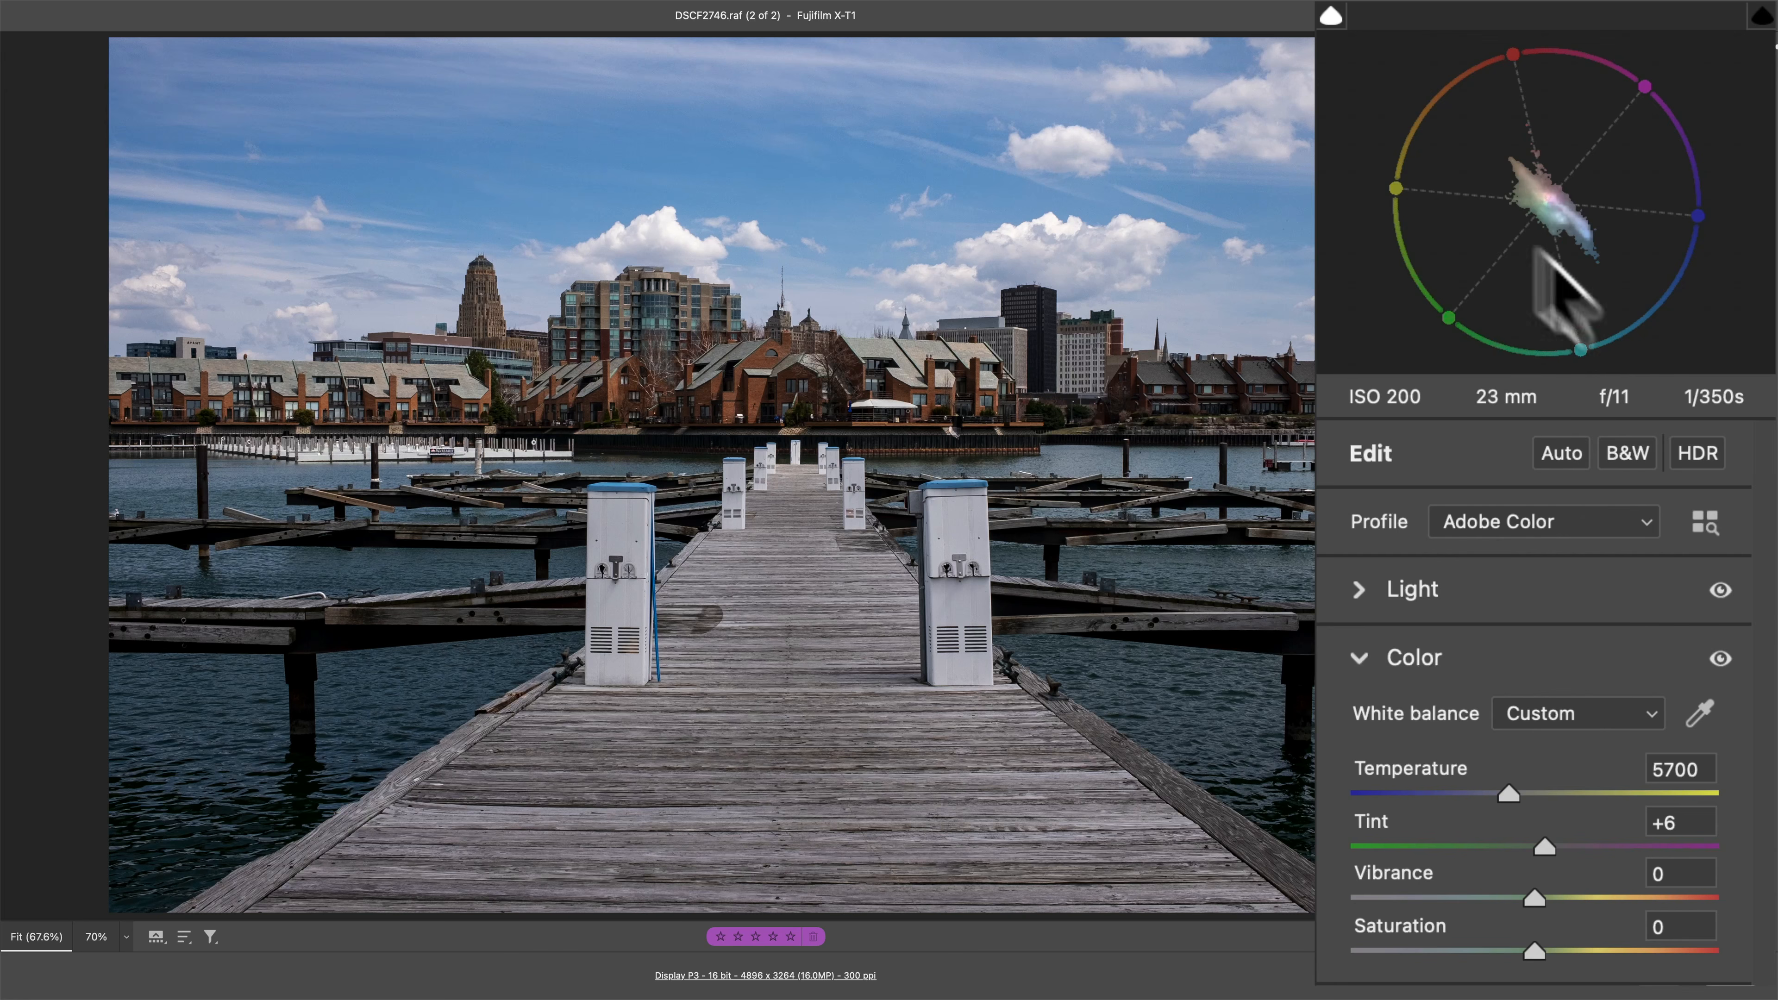
drag(1543, 841, 1559, 841)
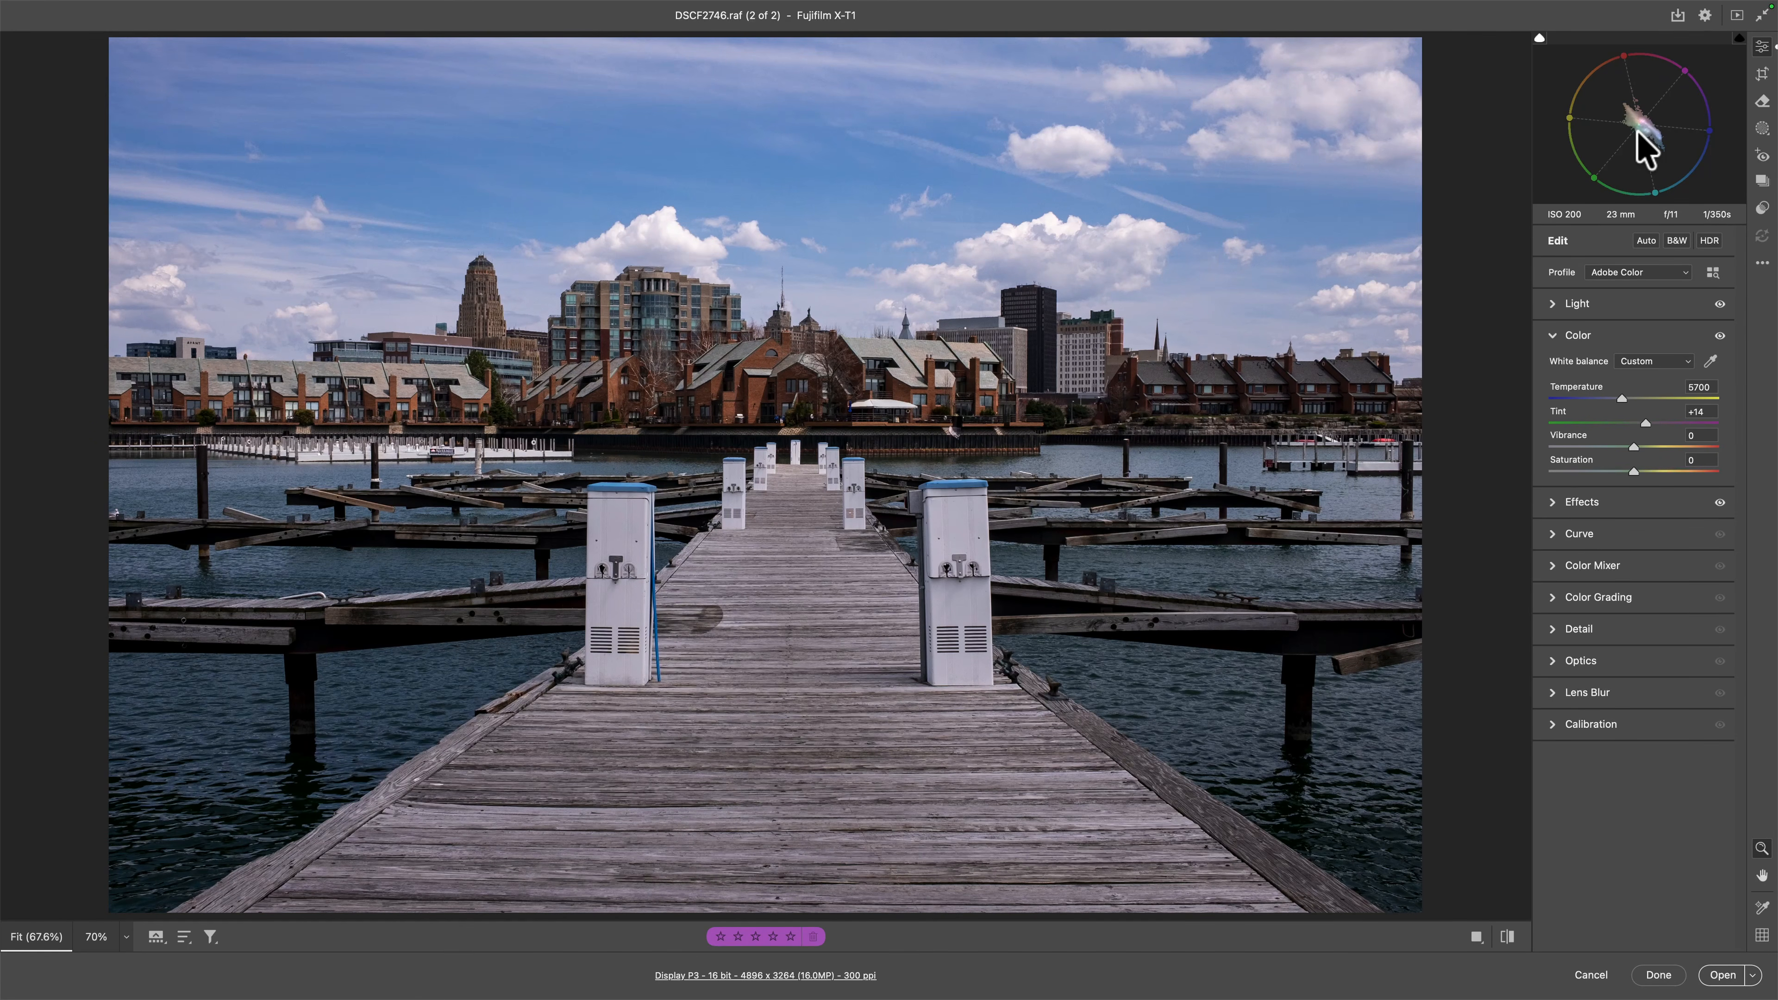
Switch to the cat photo and cool its white balance to a temperature of 2300.
key(Right)
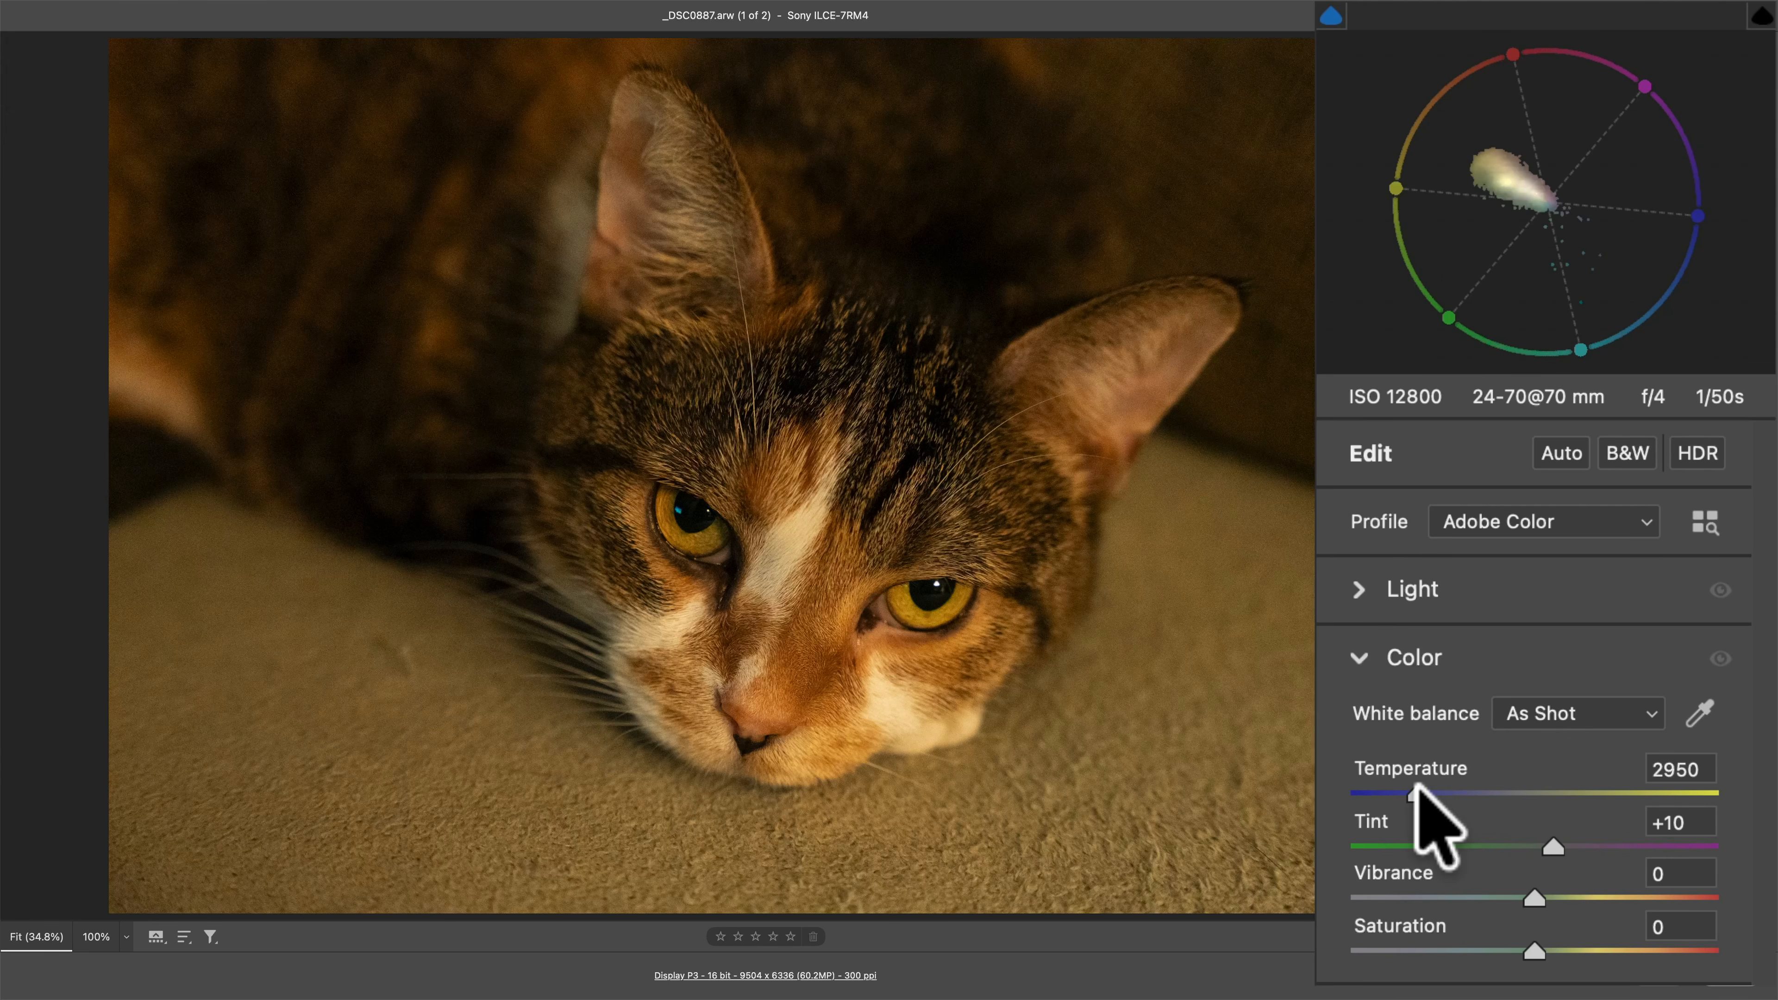
drag(1417, 785, 1396, 786)
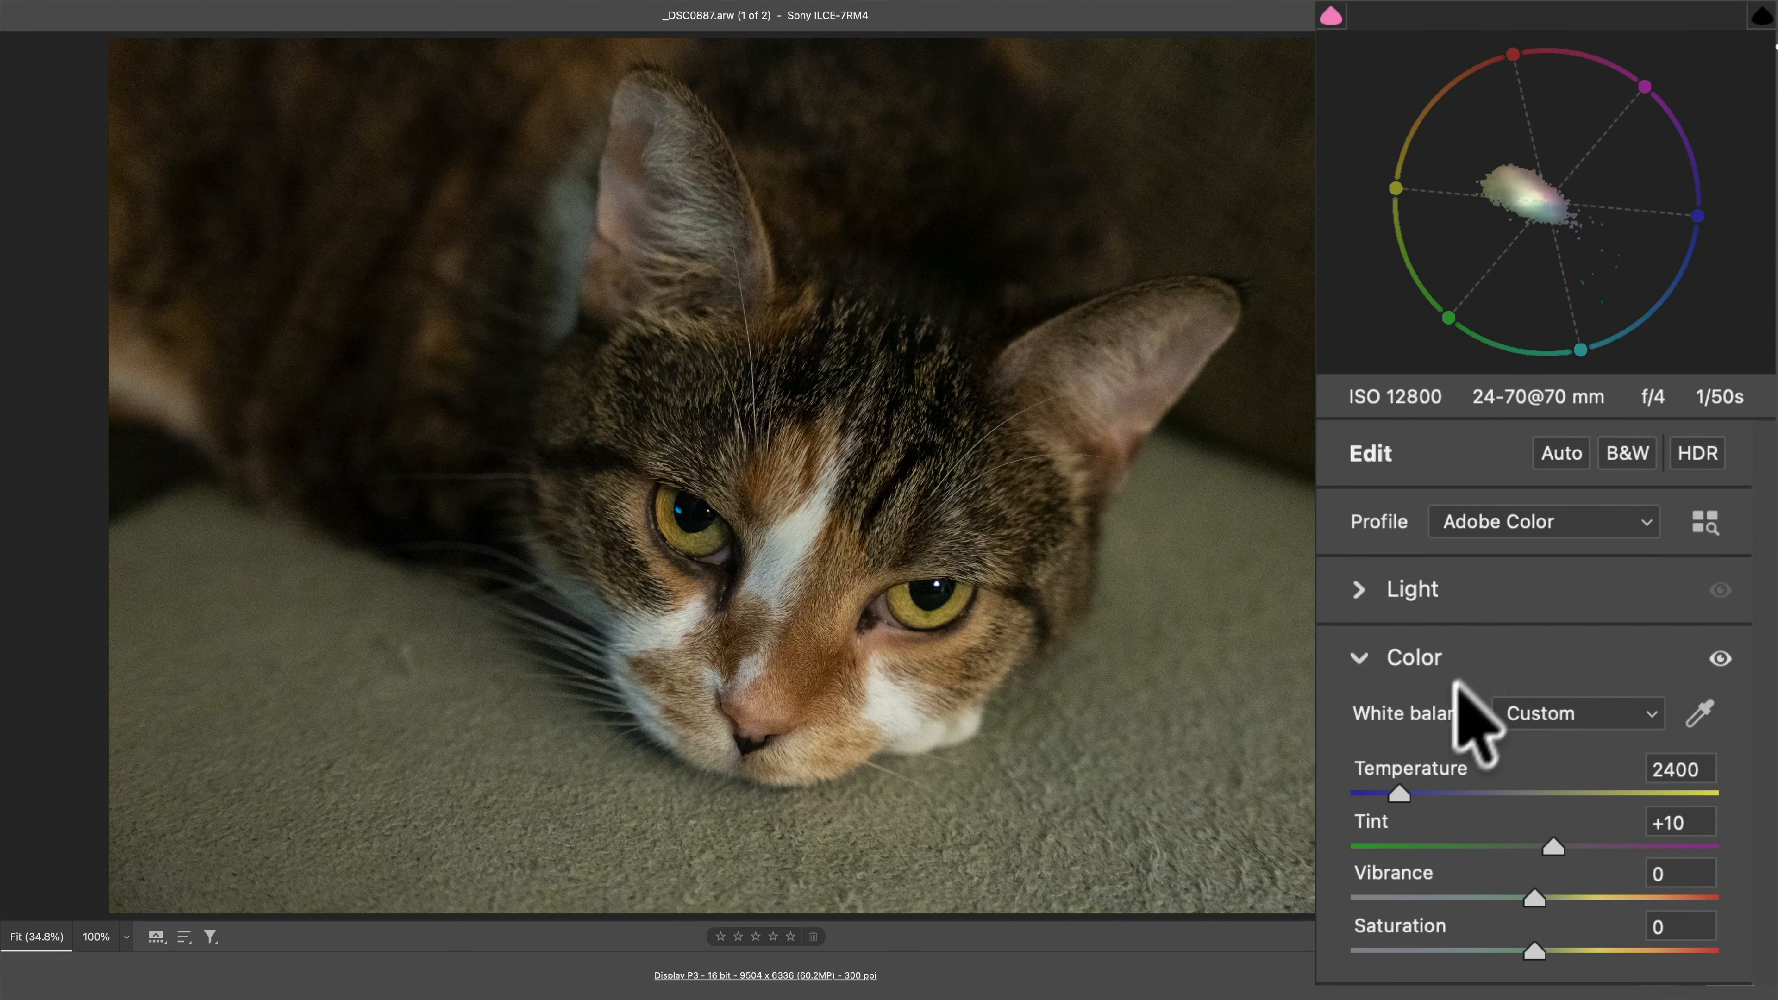
drag(1397, 793, 1392, 793)
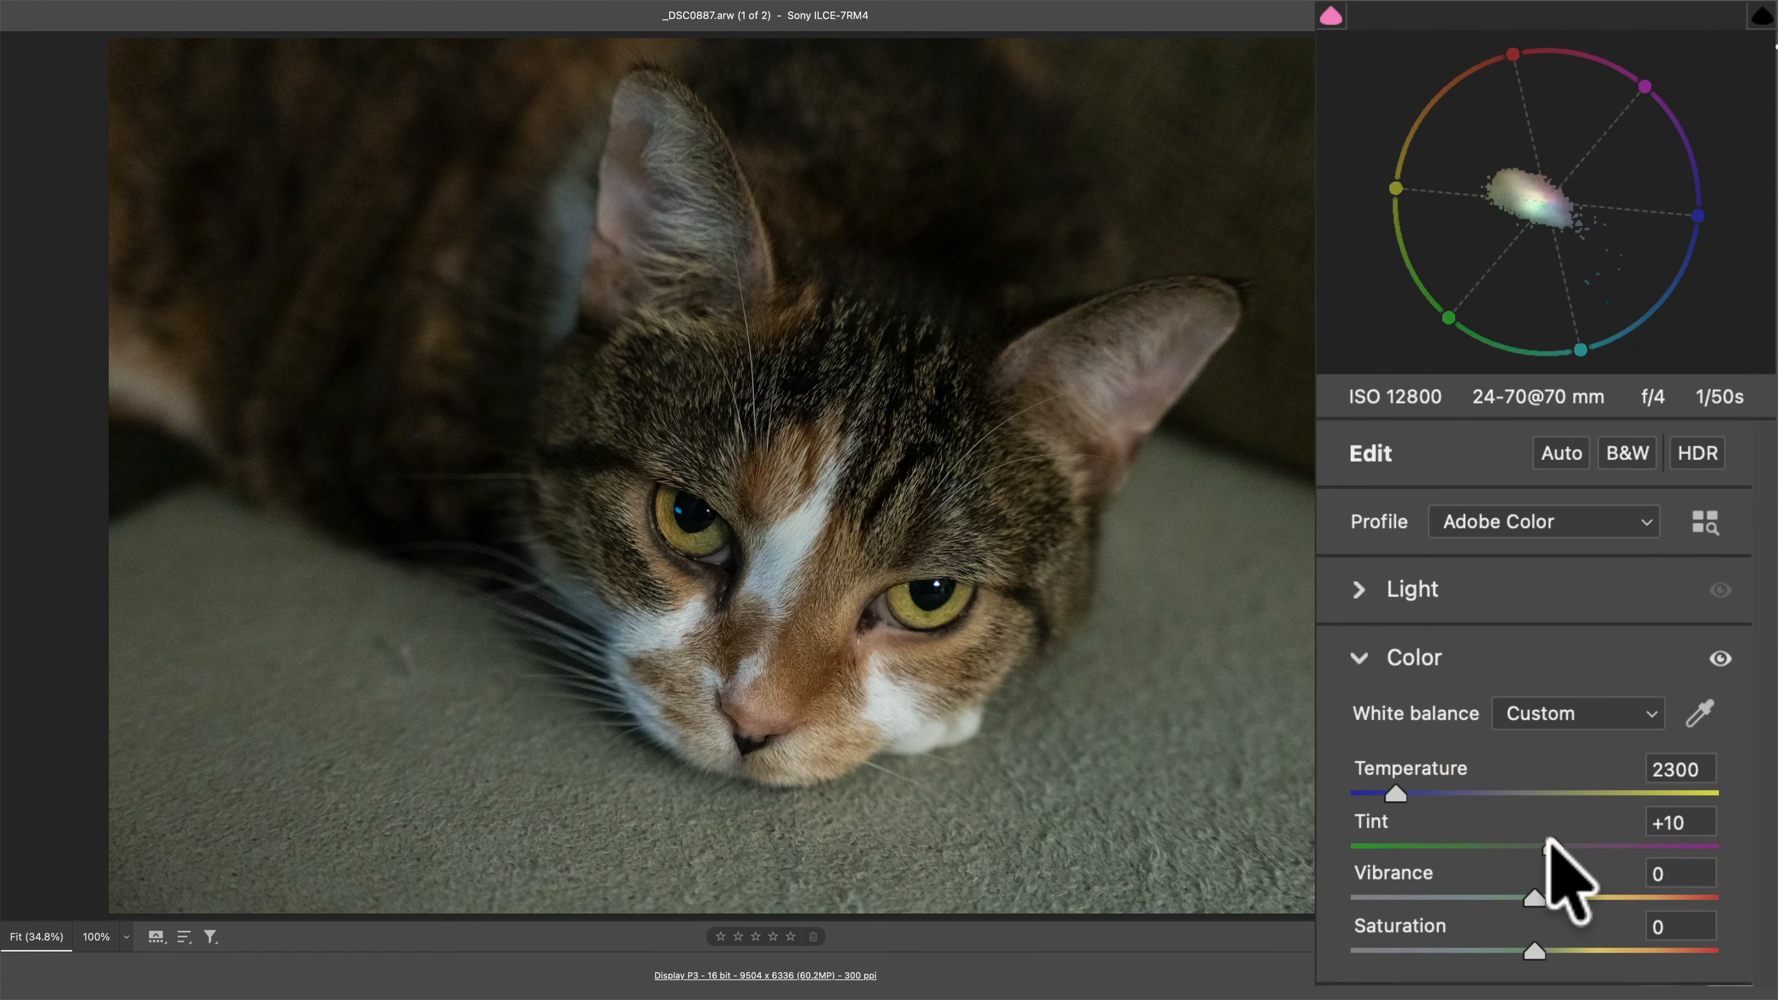
drag(1550, 840, 1552, 839)
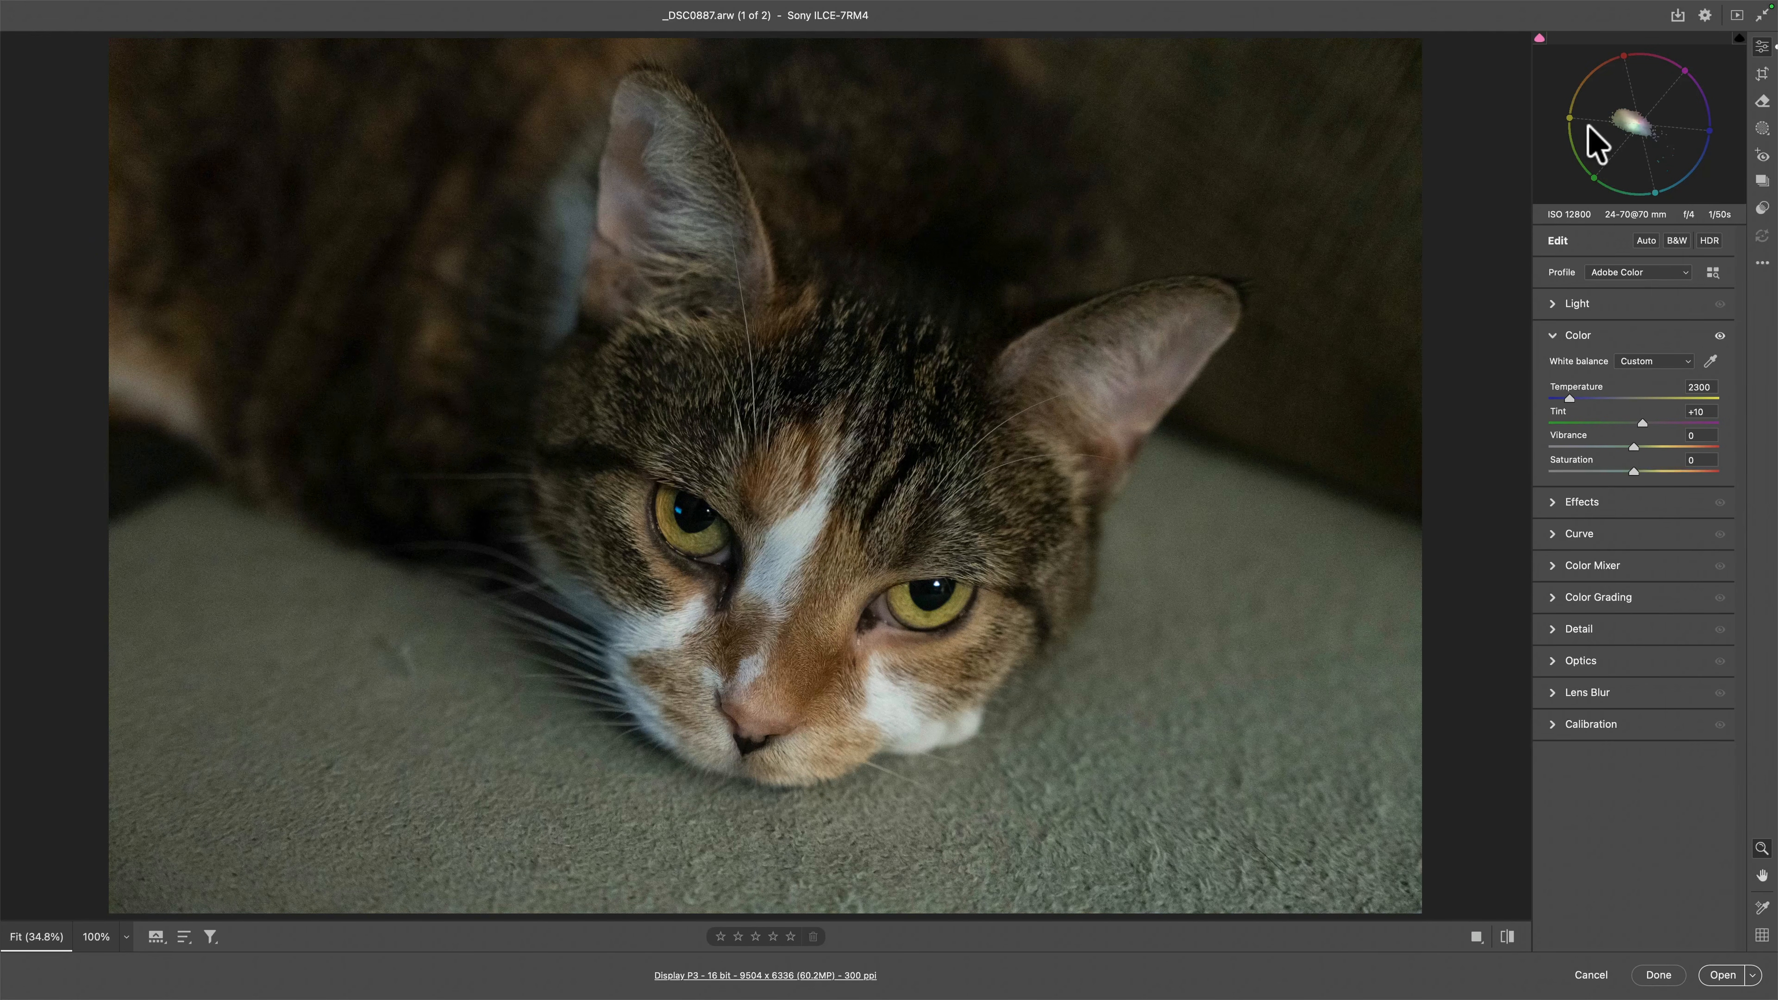
Close the raw editor keeping the adjustments and open the Photoshop folder on the desktop.
click(1660, 976)
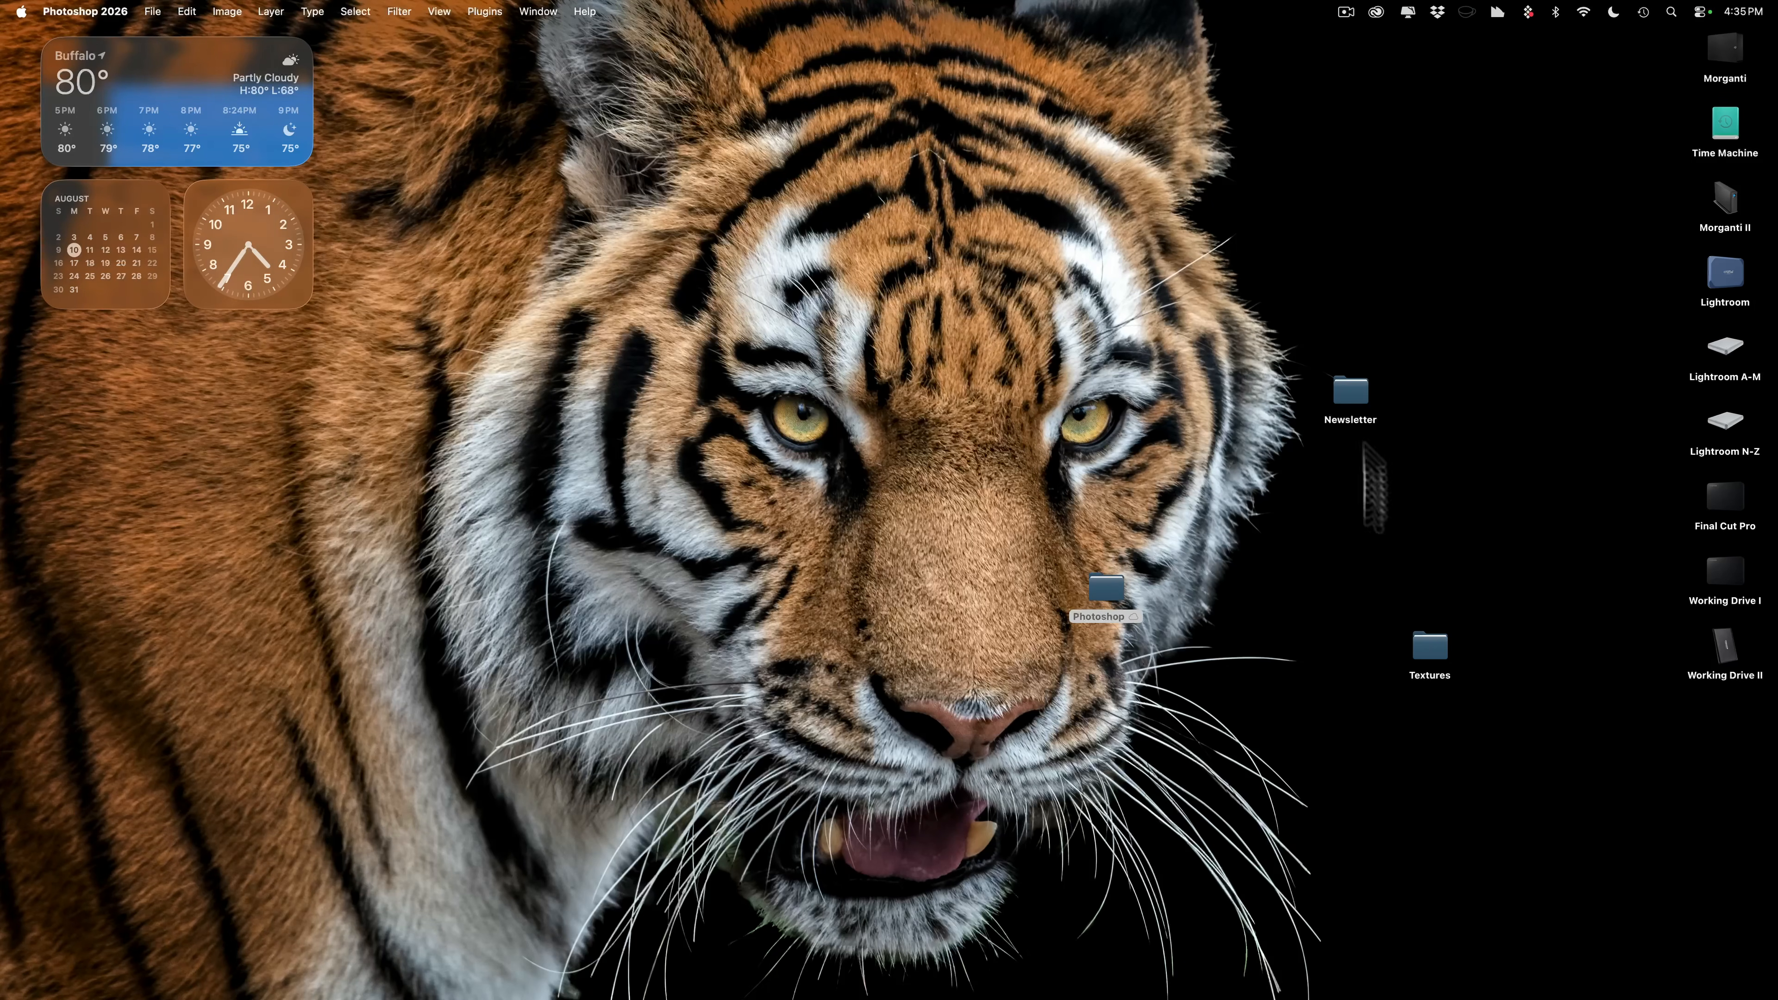
double_click(1106, 596)
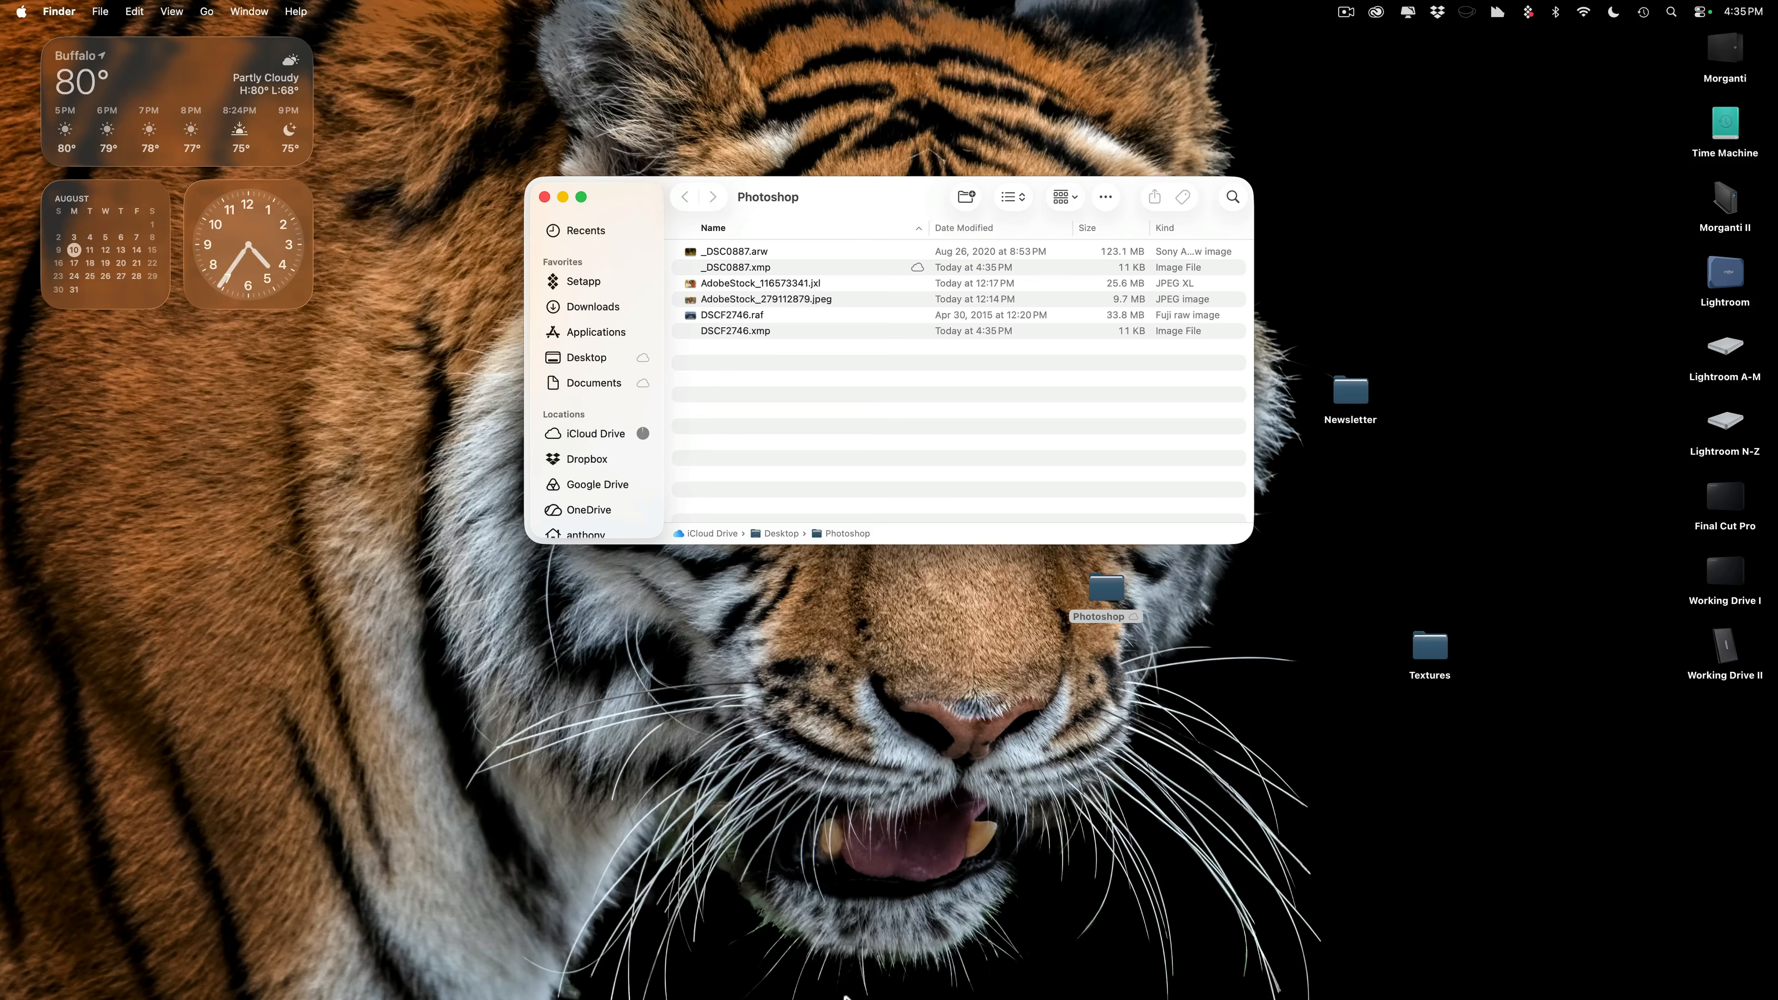
Switch to Photoshop, fit the portrait AdobeStock_279112879.jpeg to the window, and open it in the Camera Raw Filter.
click(1018, 960)
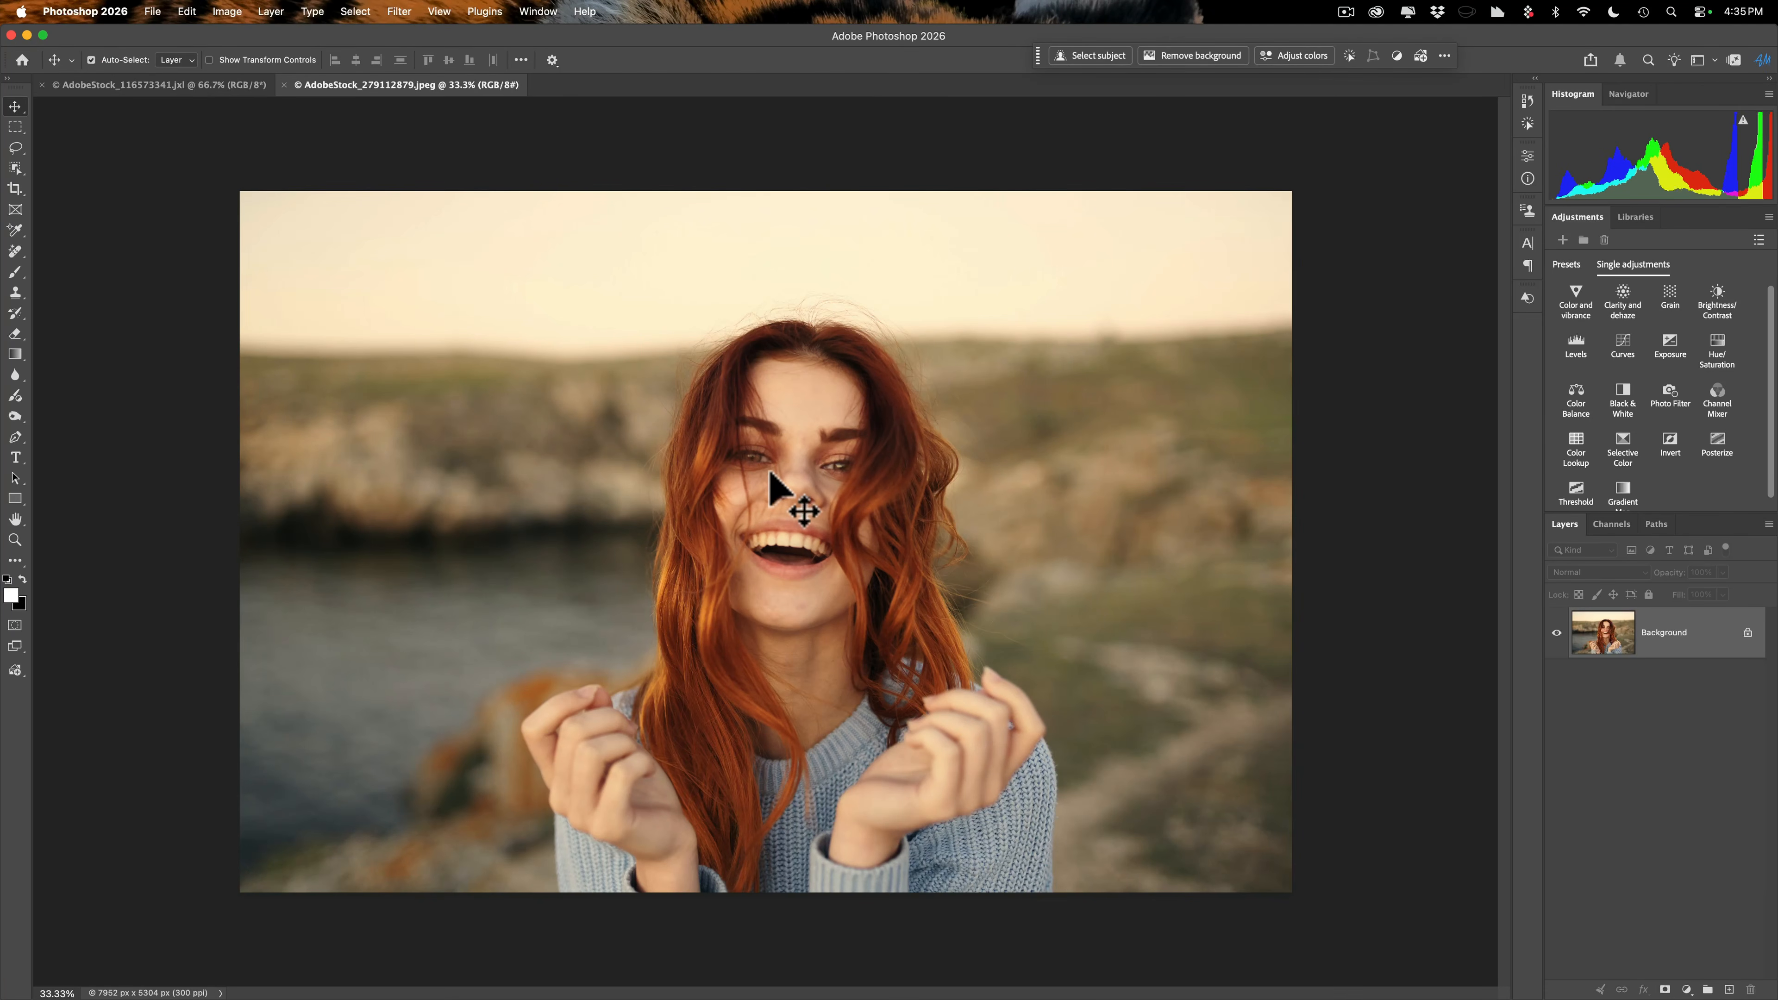
key(super)
key(super+0)
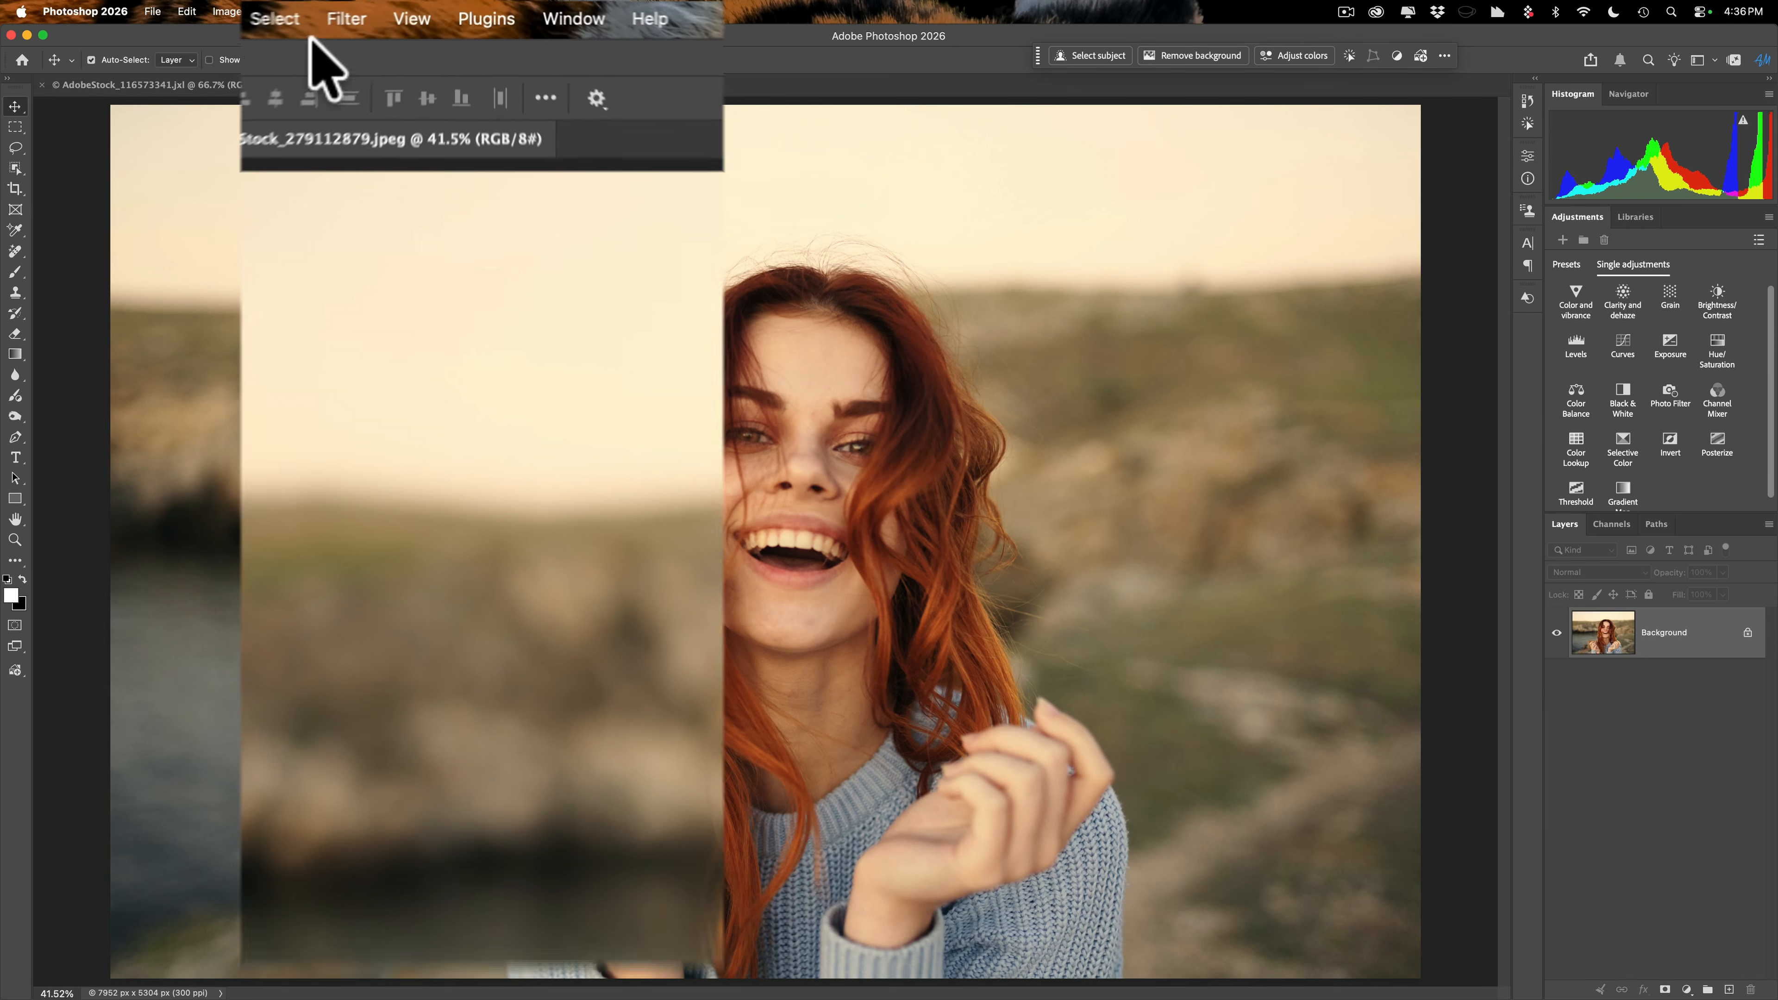
click(399, 11)
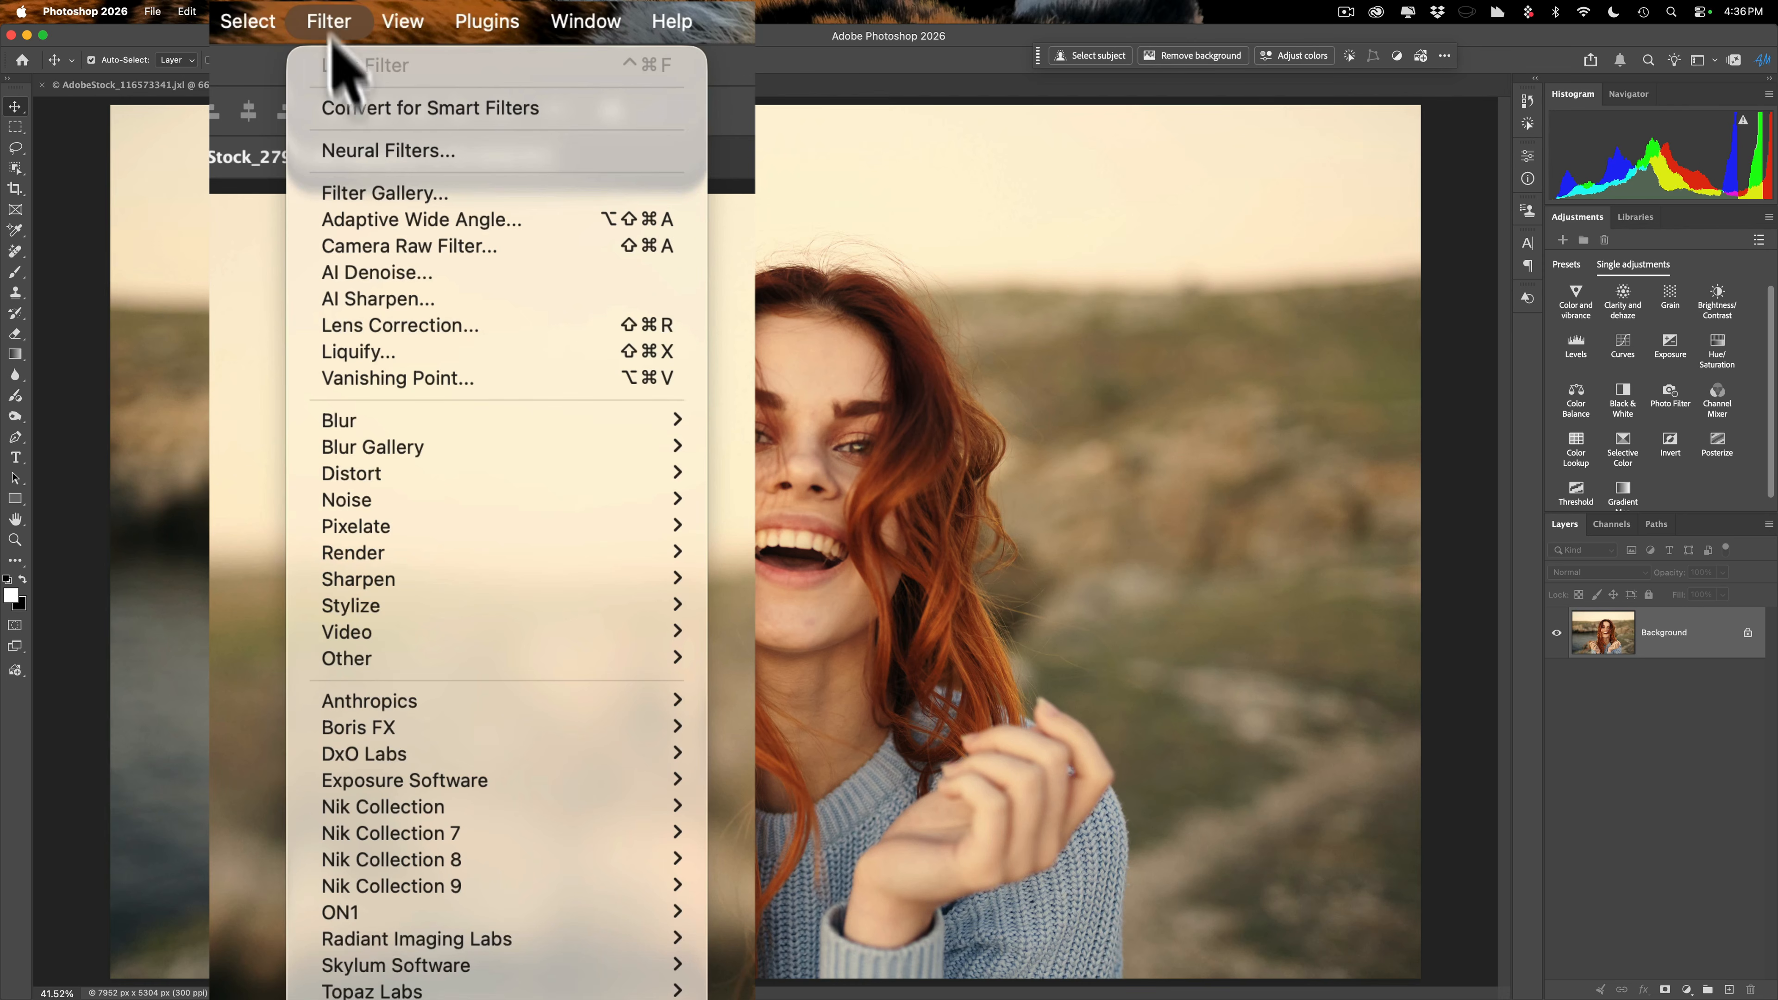
click(618, 246)
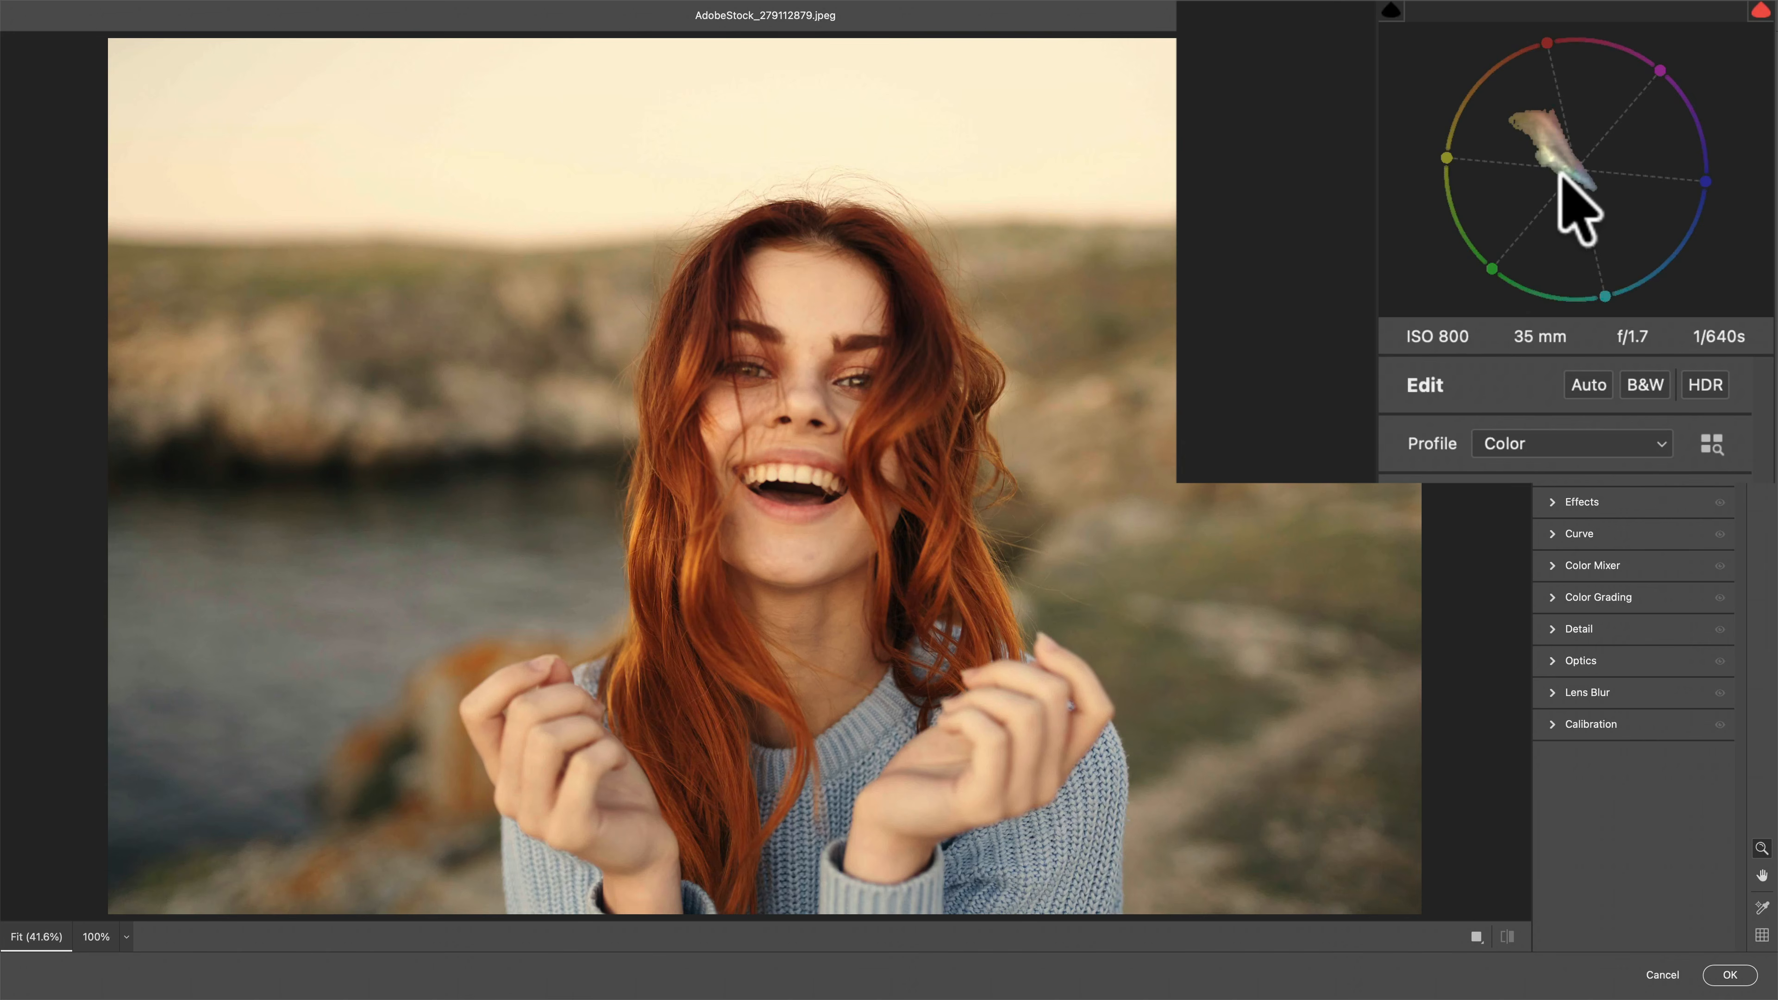
Turn on the skin tone indicator in the portrait's vectorscope.
right_click(1556, 170)
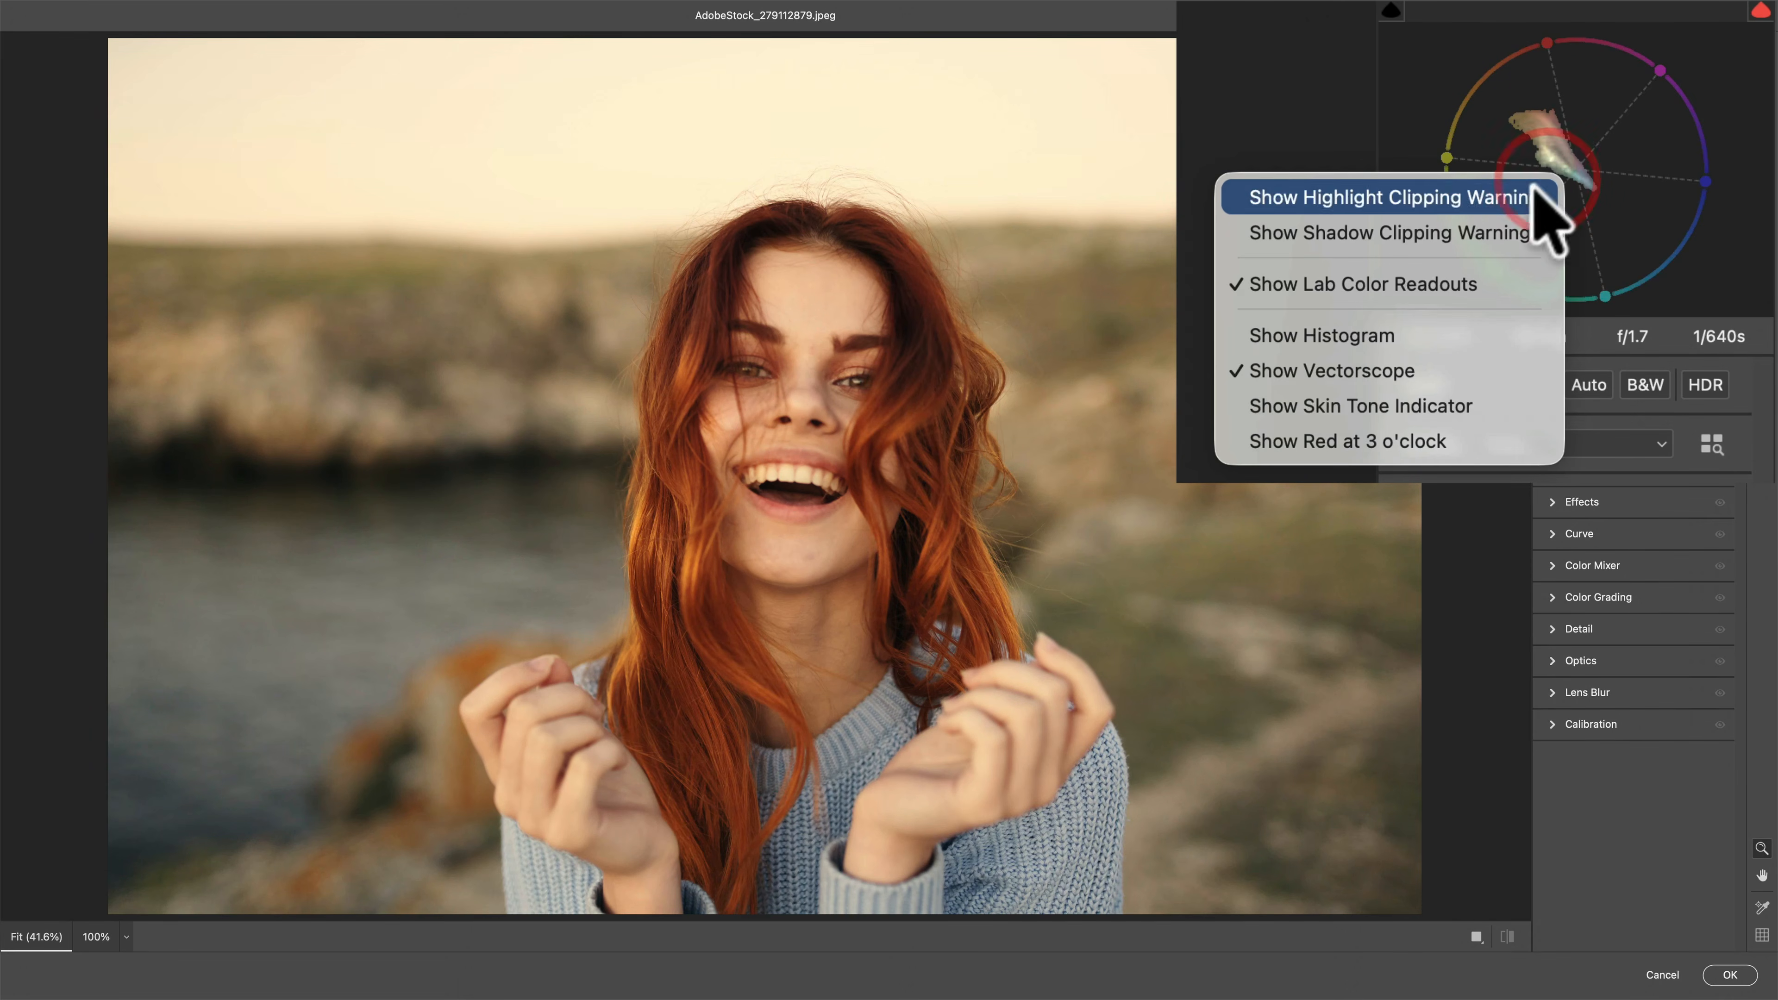
click(1408, 404)
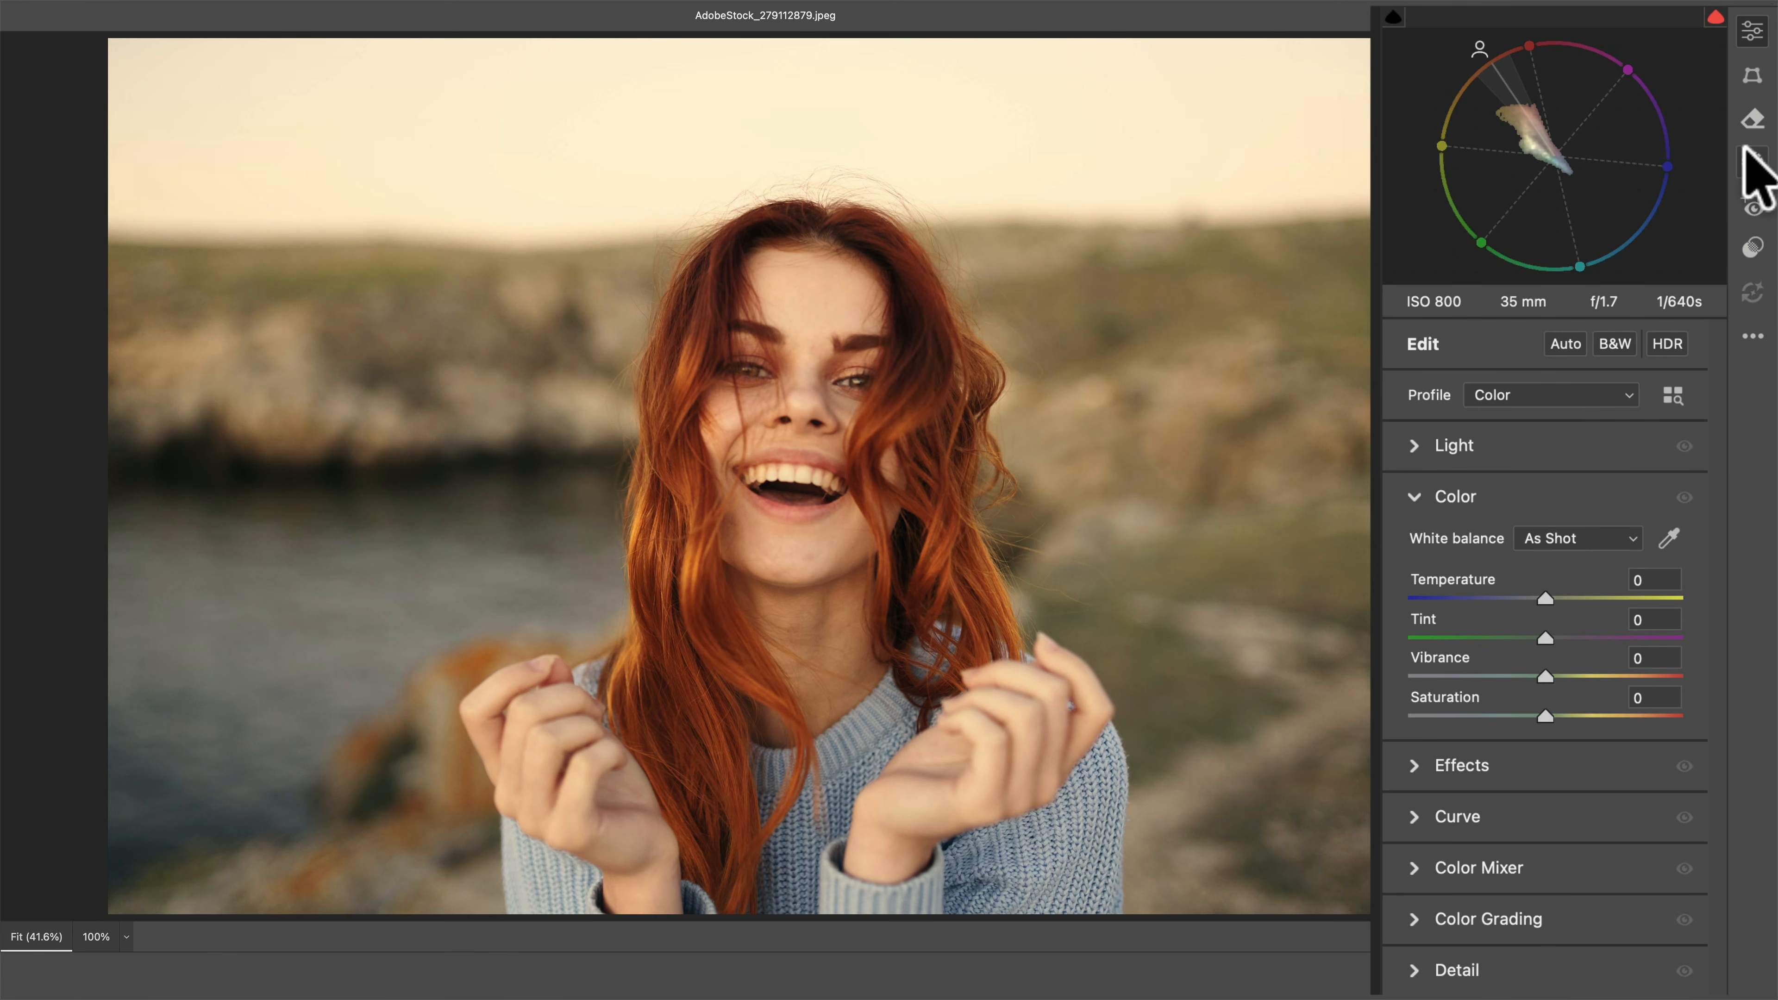
Create one combined mask of Person 1 covering Facial Skin, Body Skin, Eyebrows and Lips.
click(1751, 161)
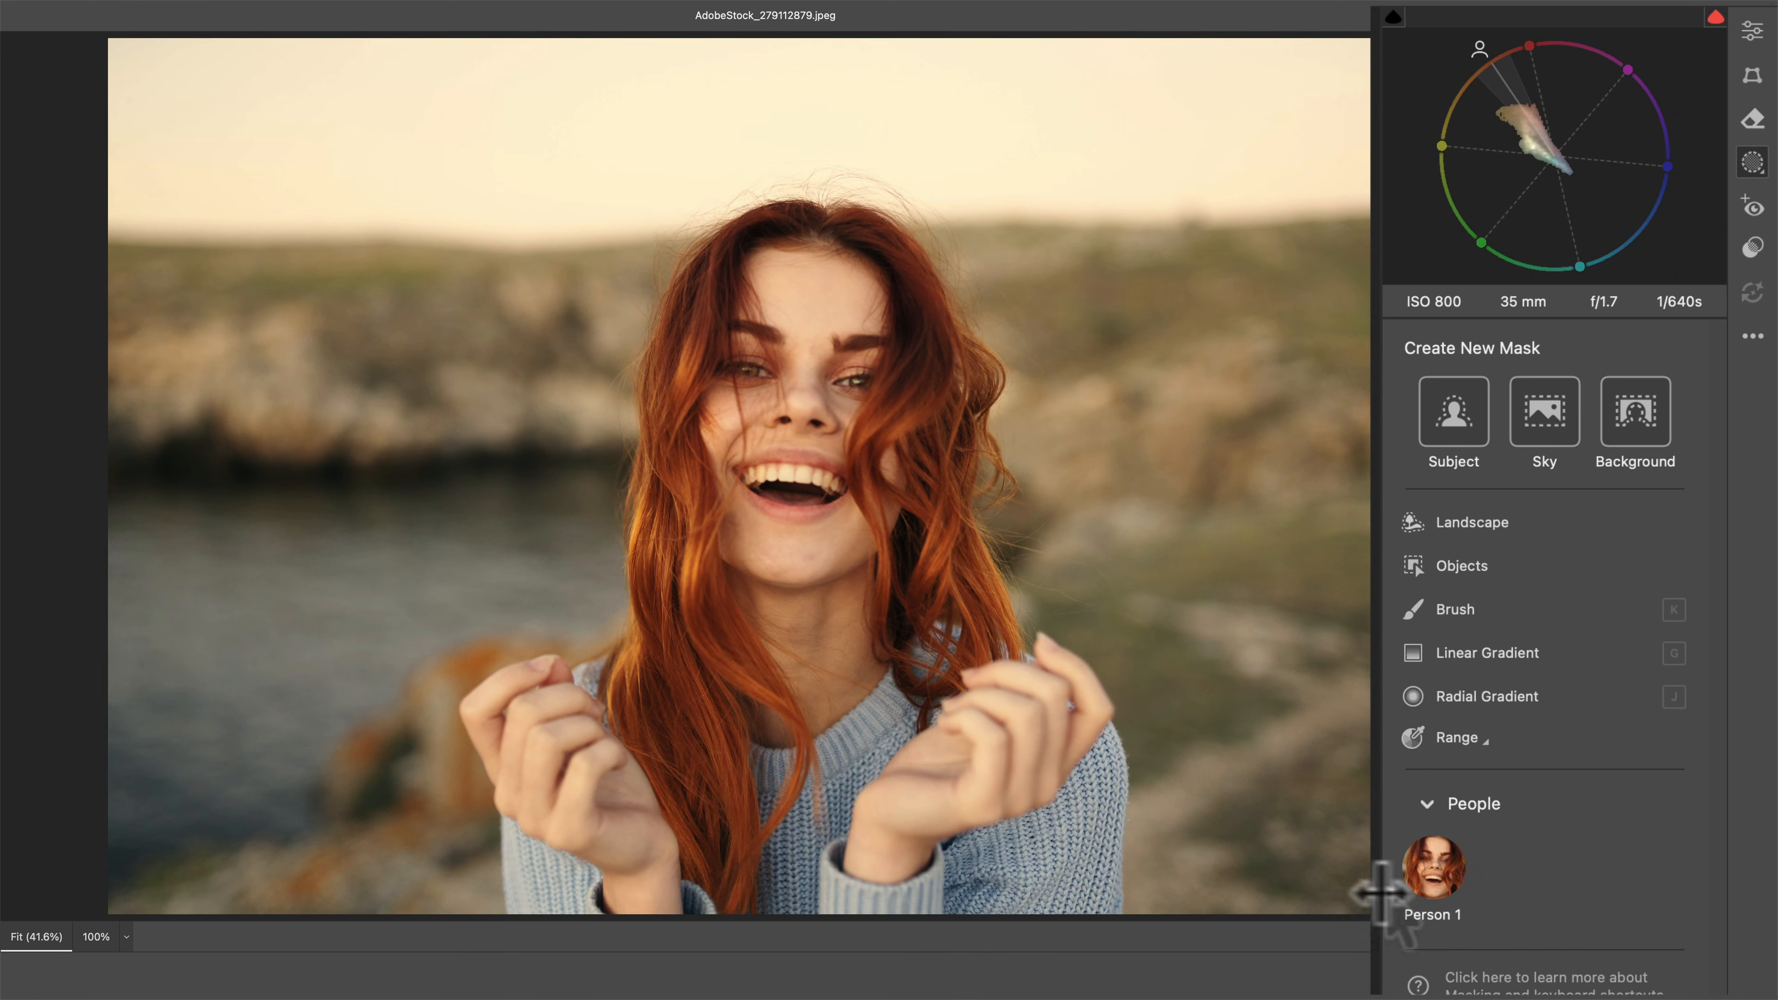
click(1431, 872)
click(1421, 859)
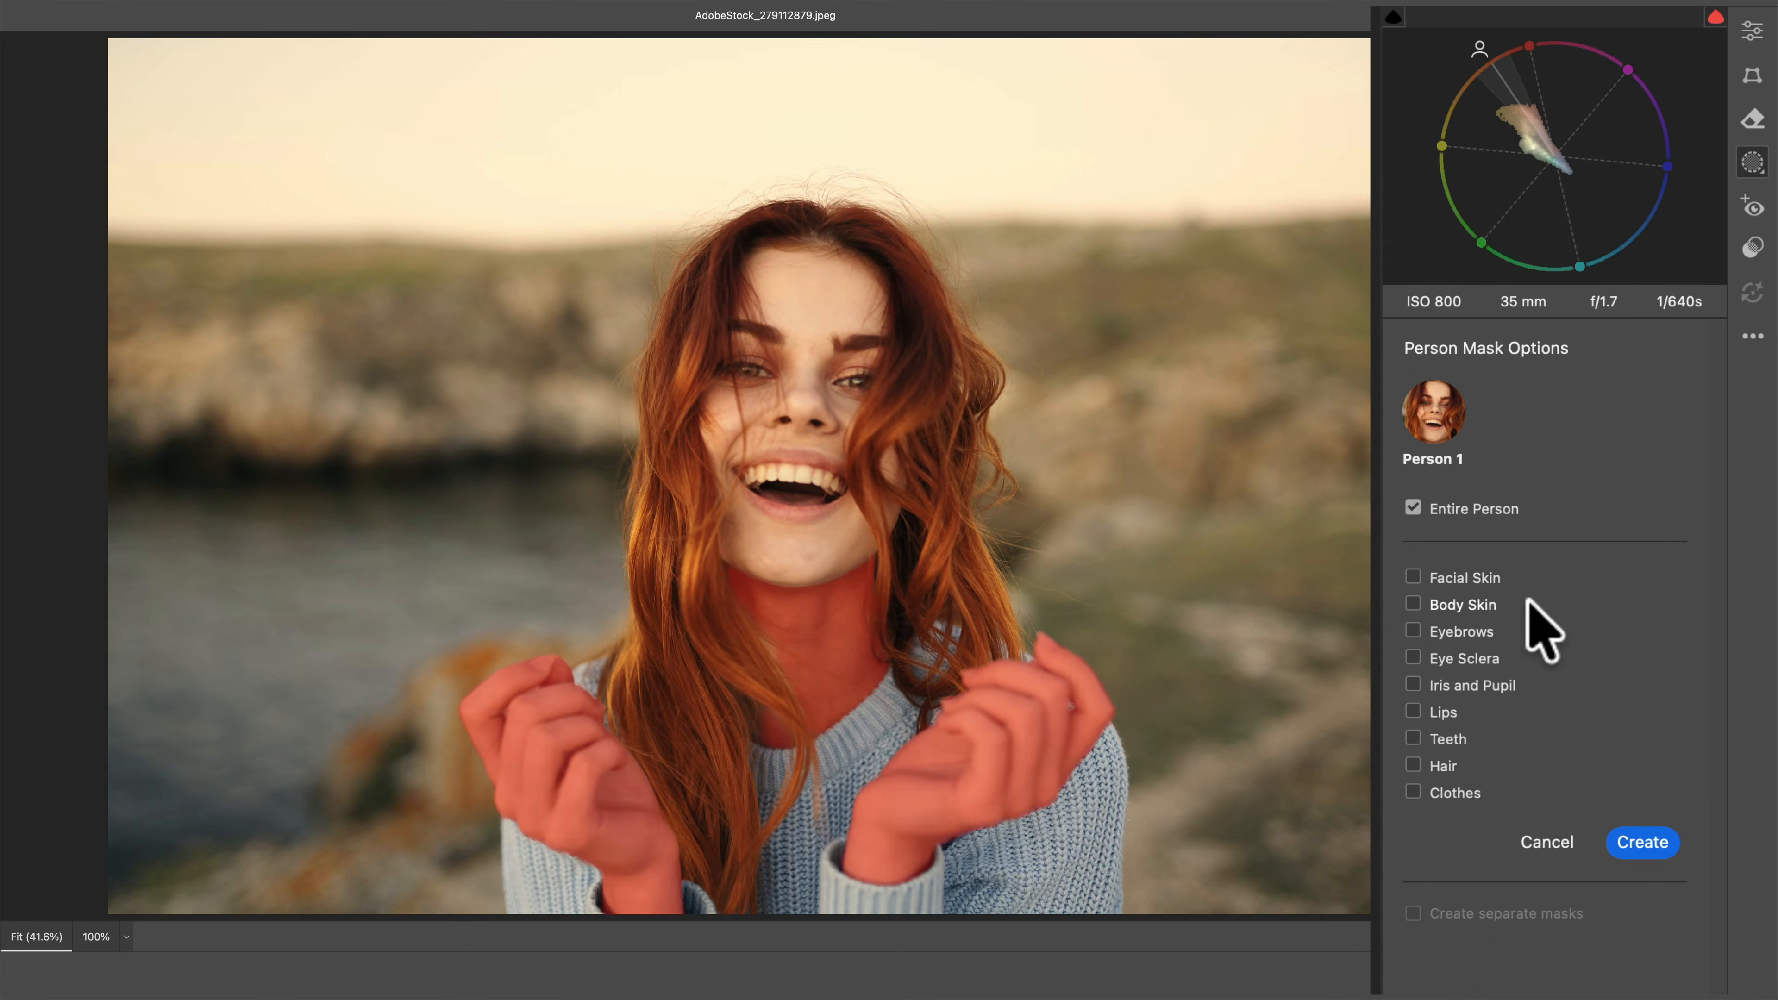
click(1412, 578)
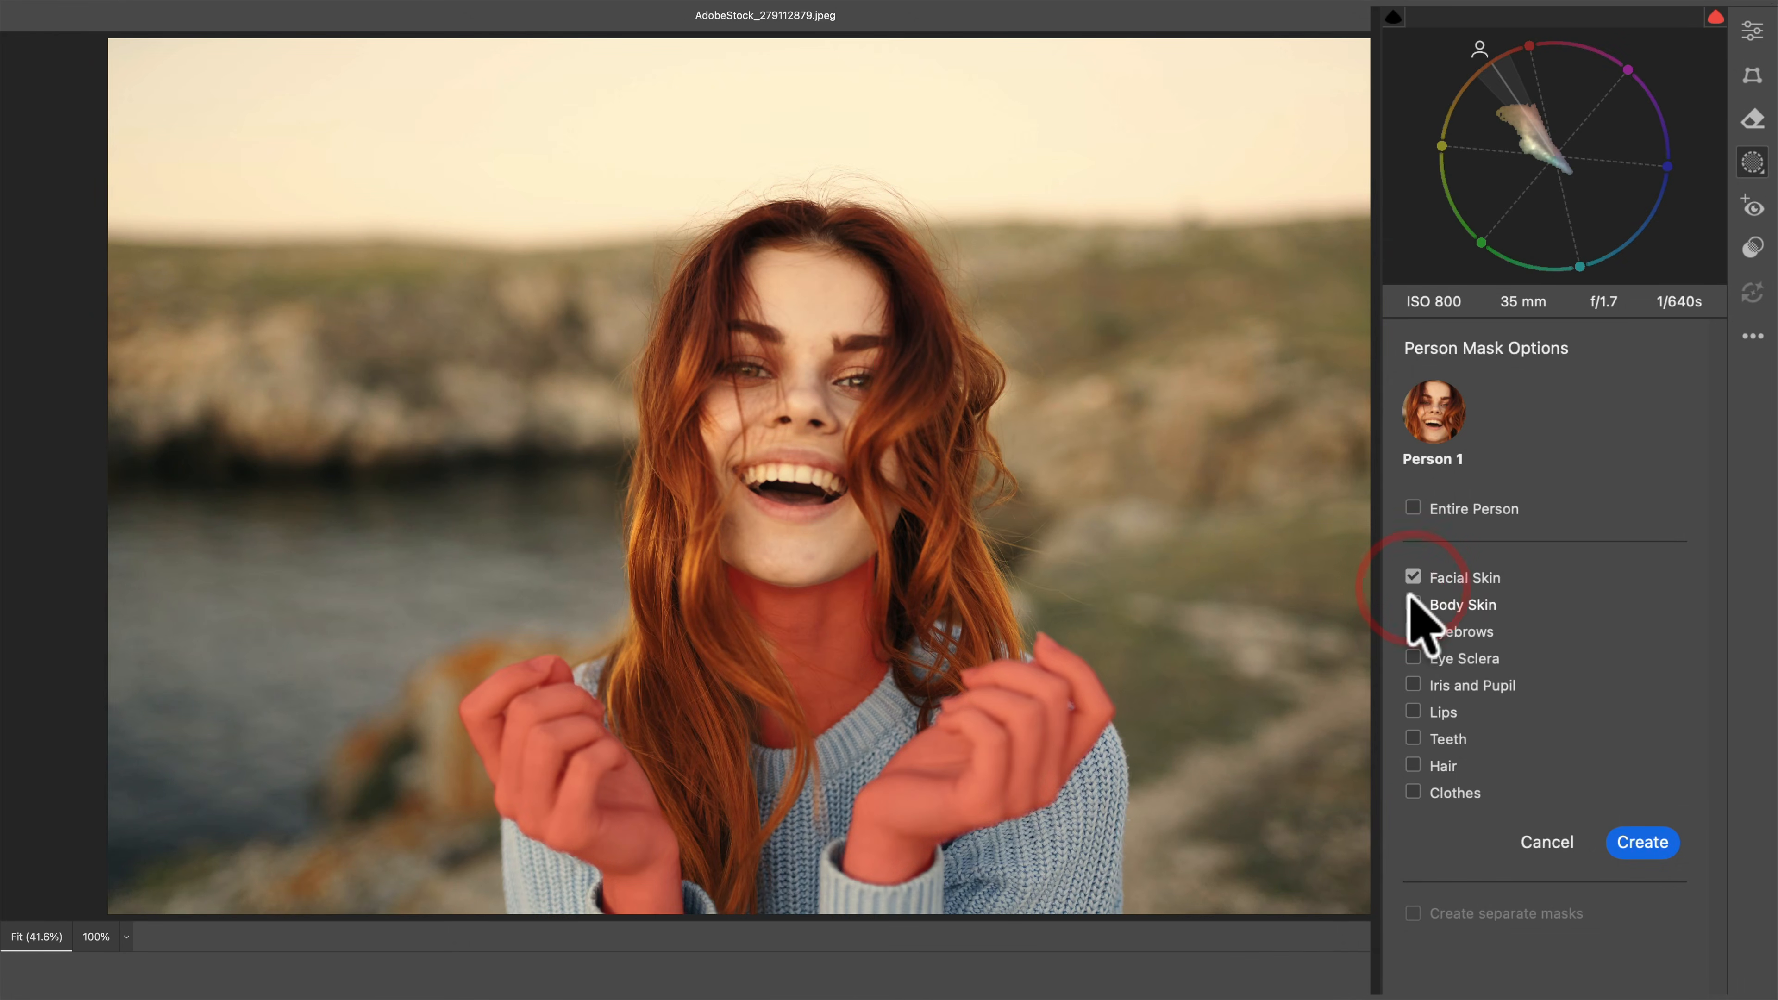
click(1411, 600)
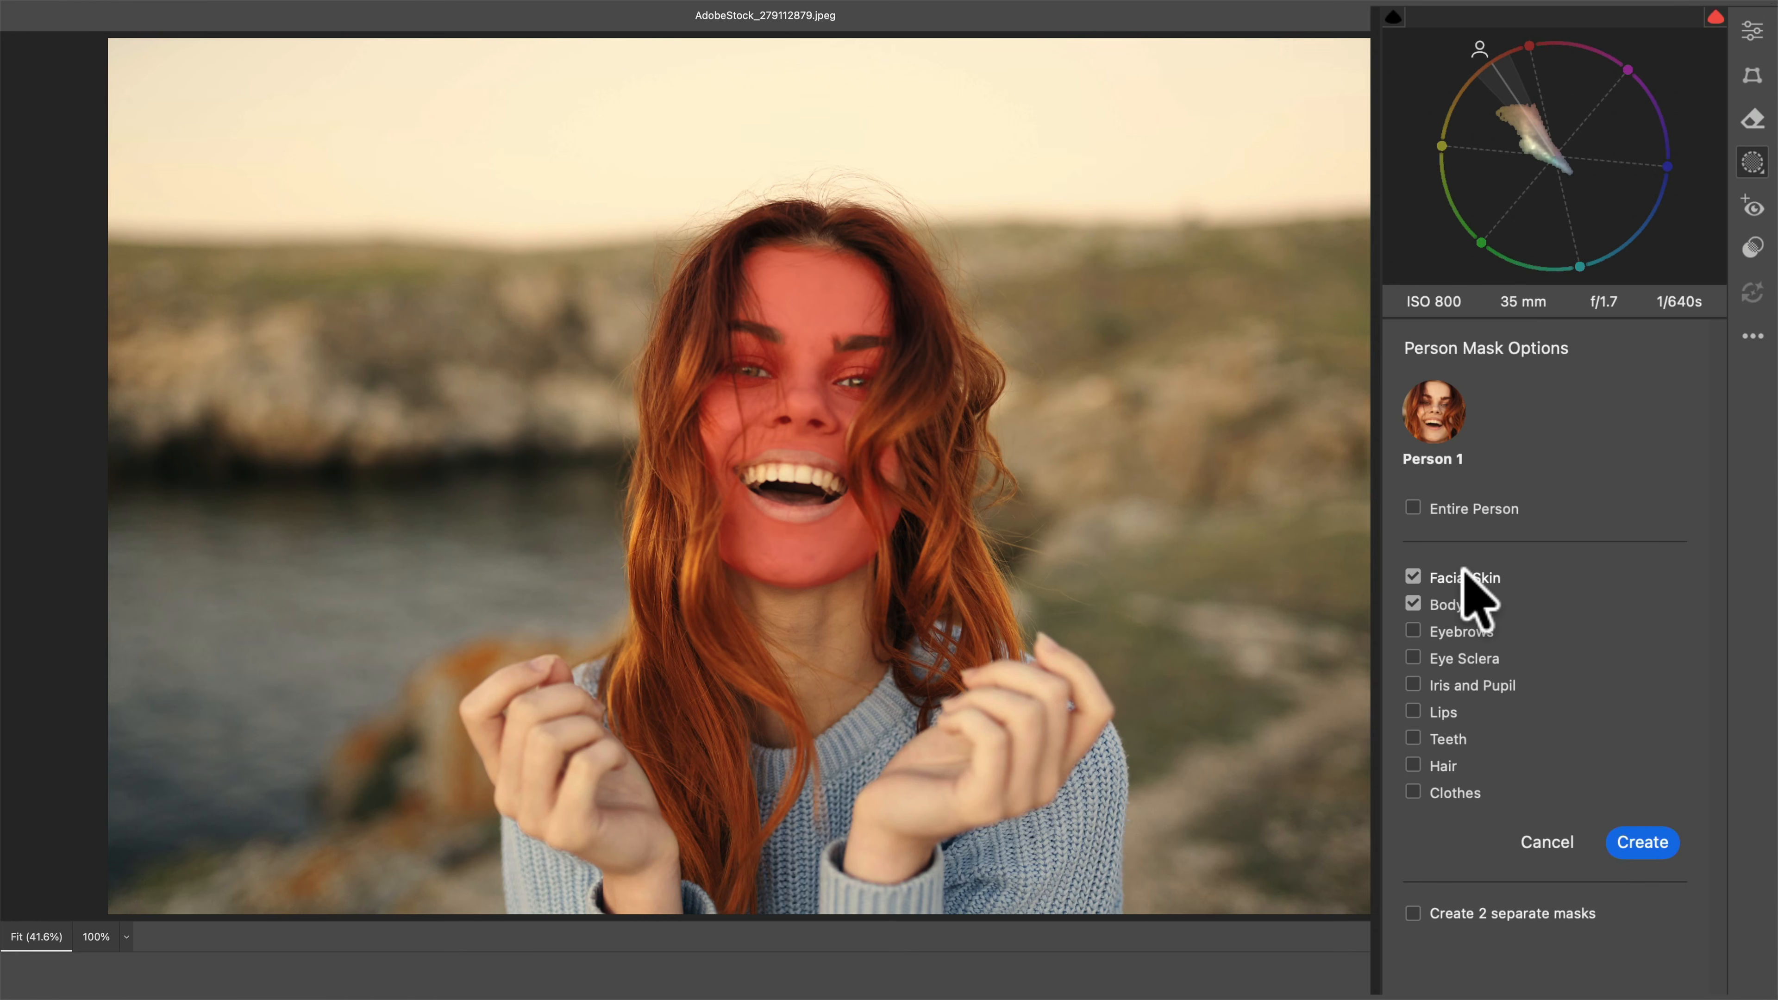
click(1414, 627)
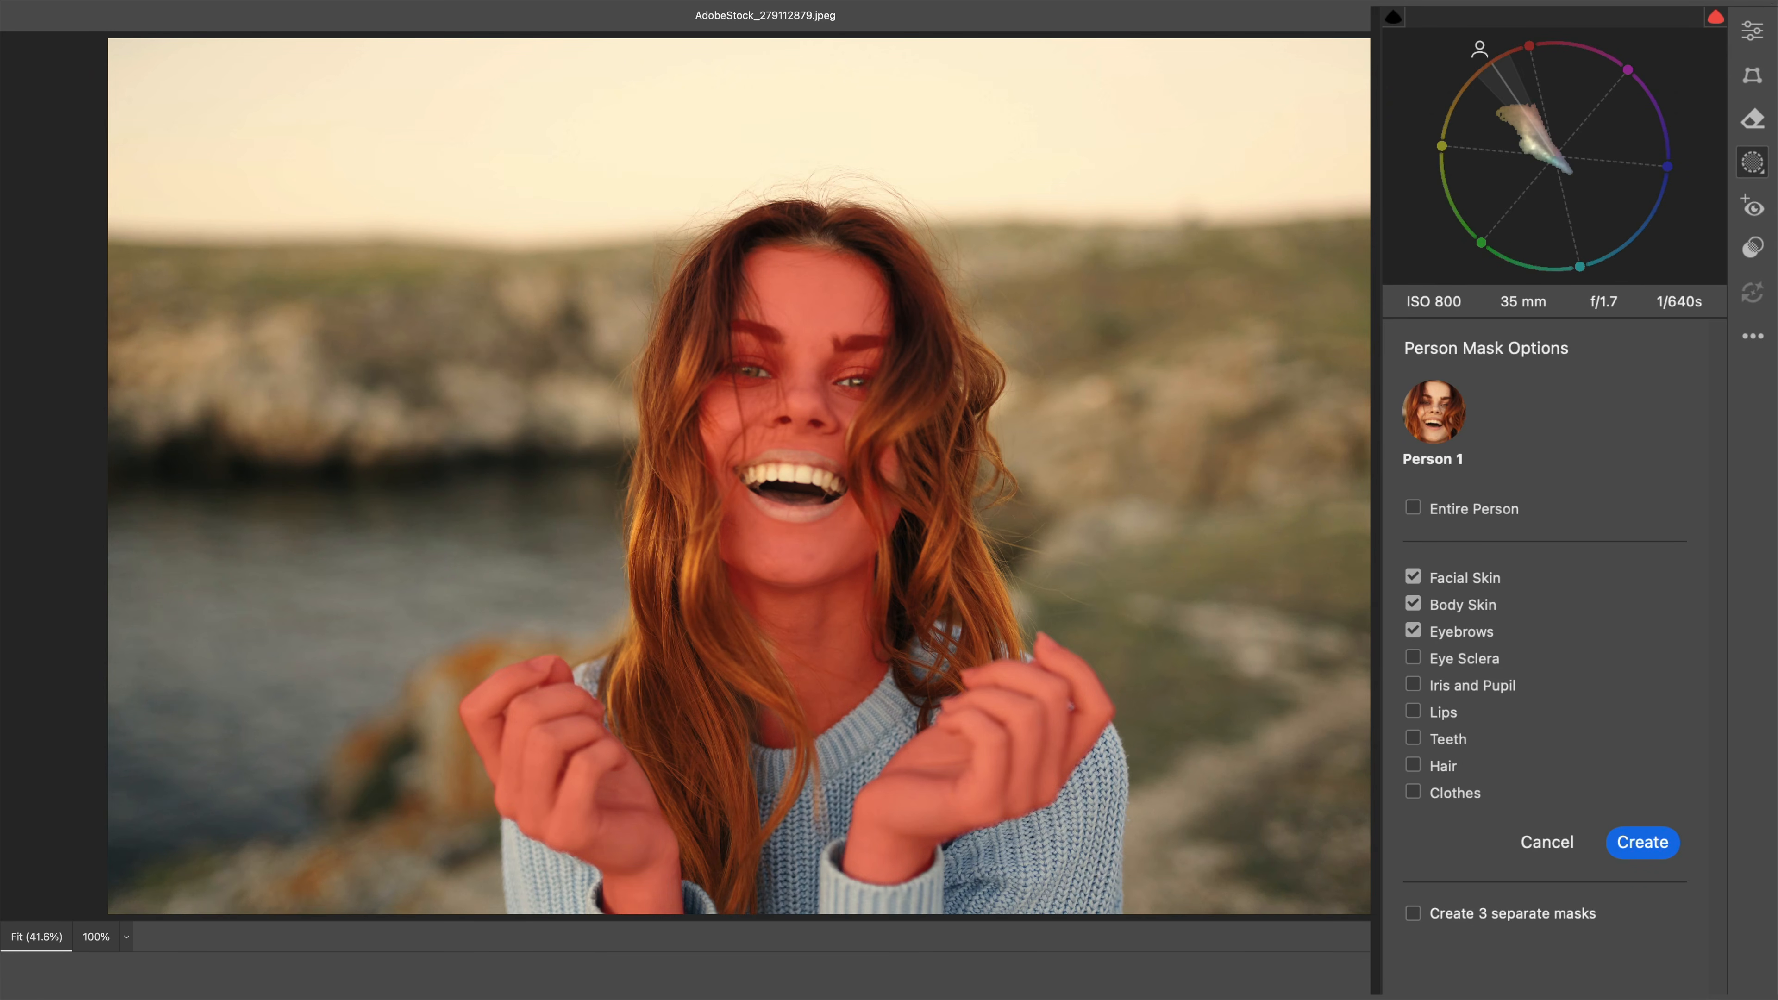
click(1413, 711)
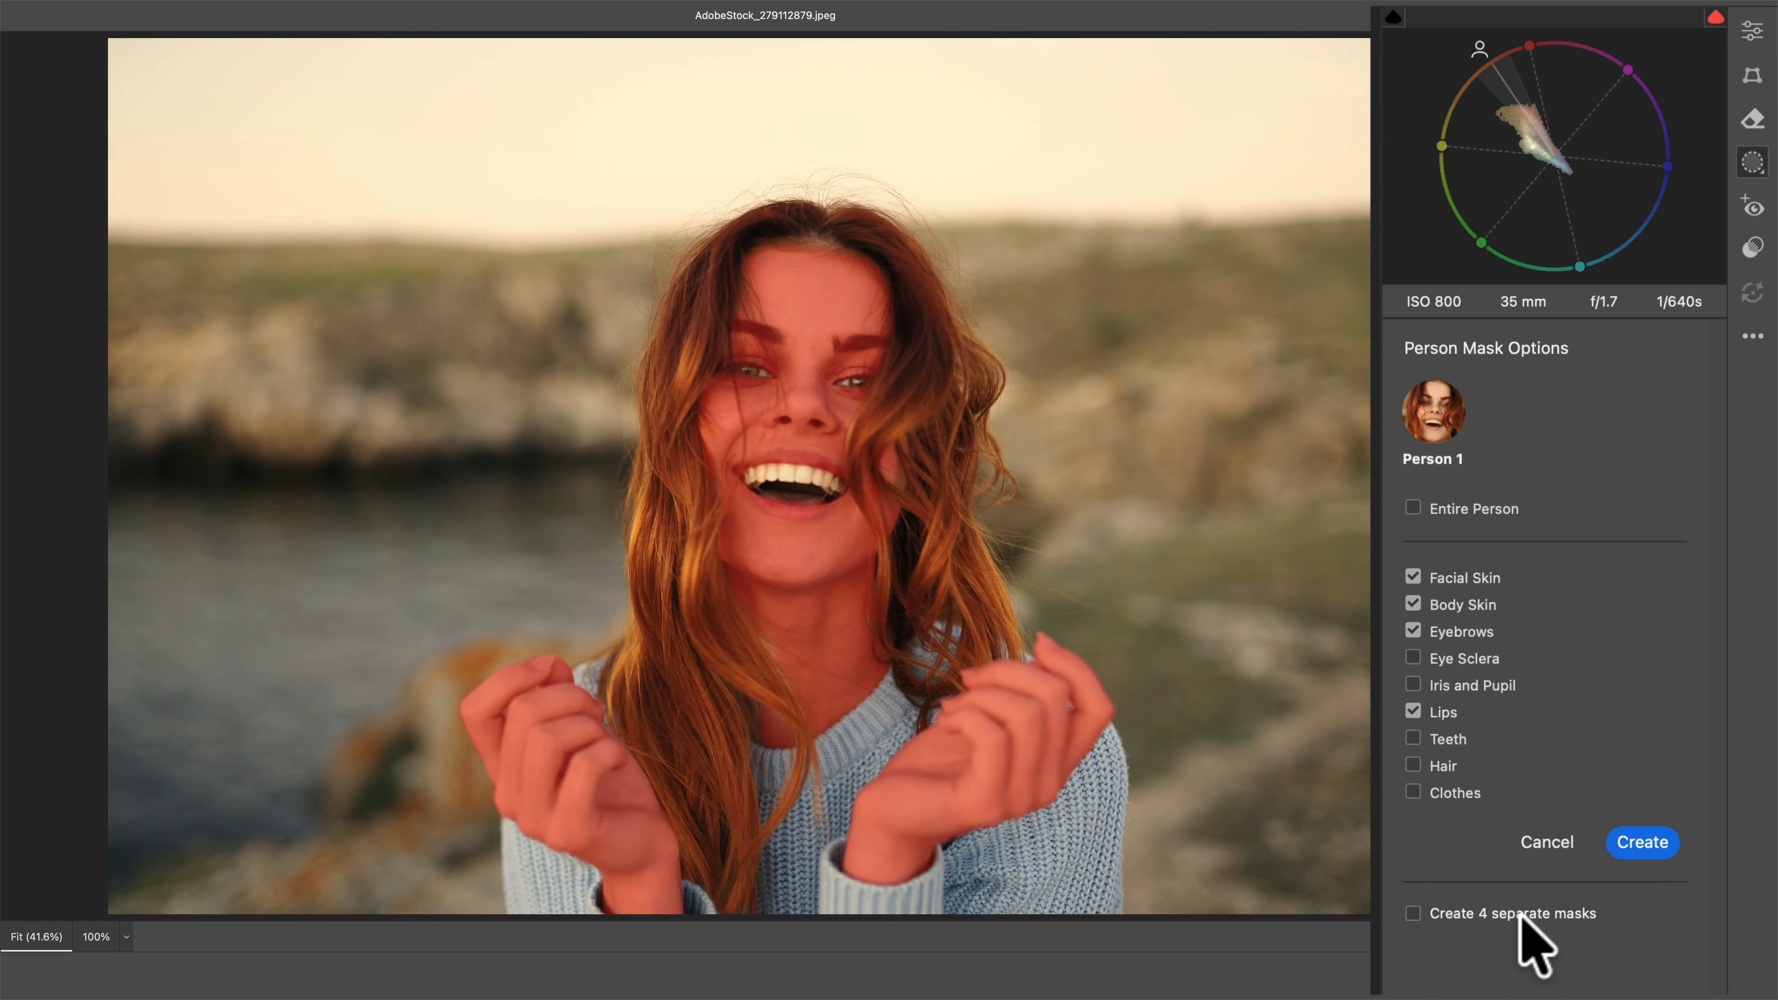
click(1638, 840)
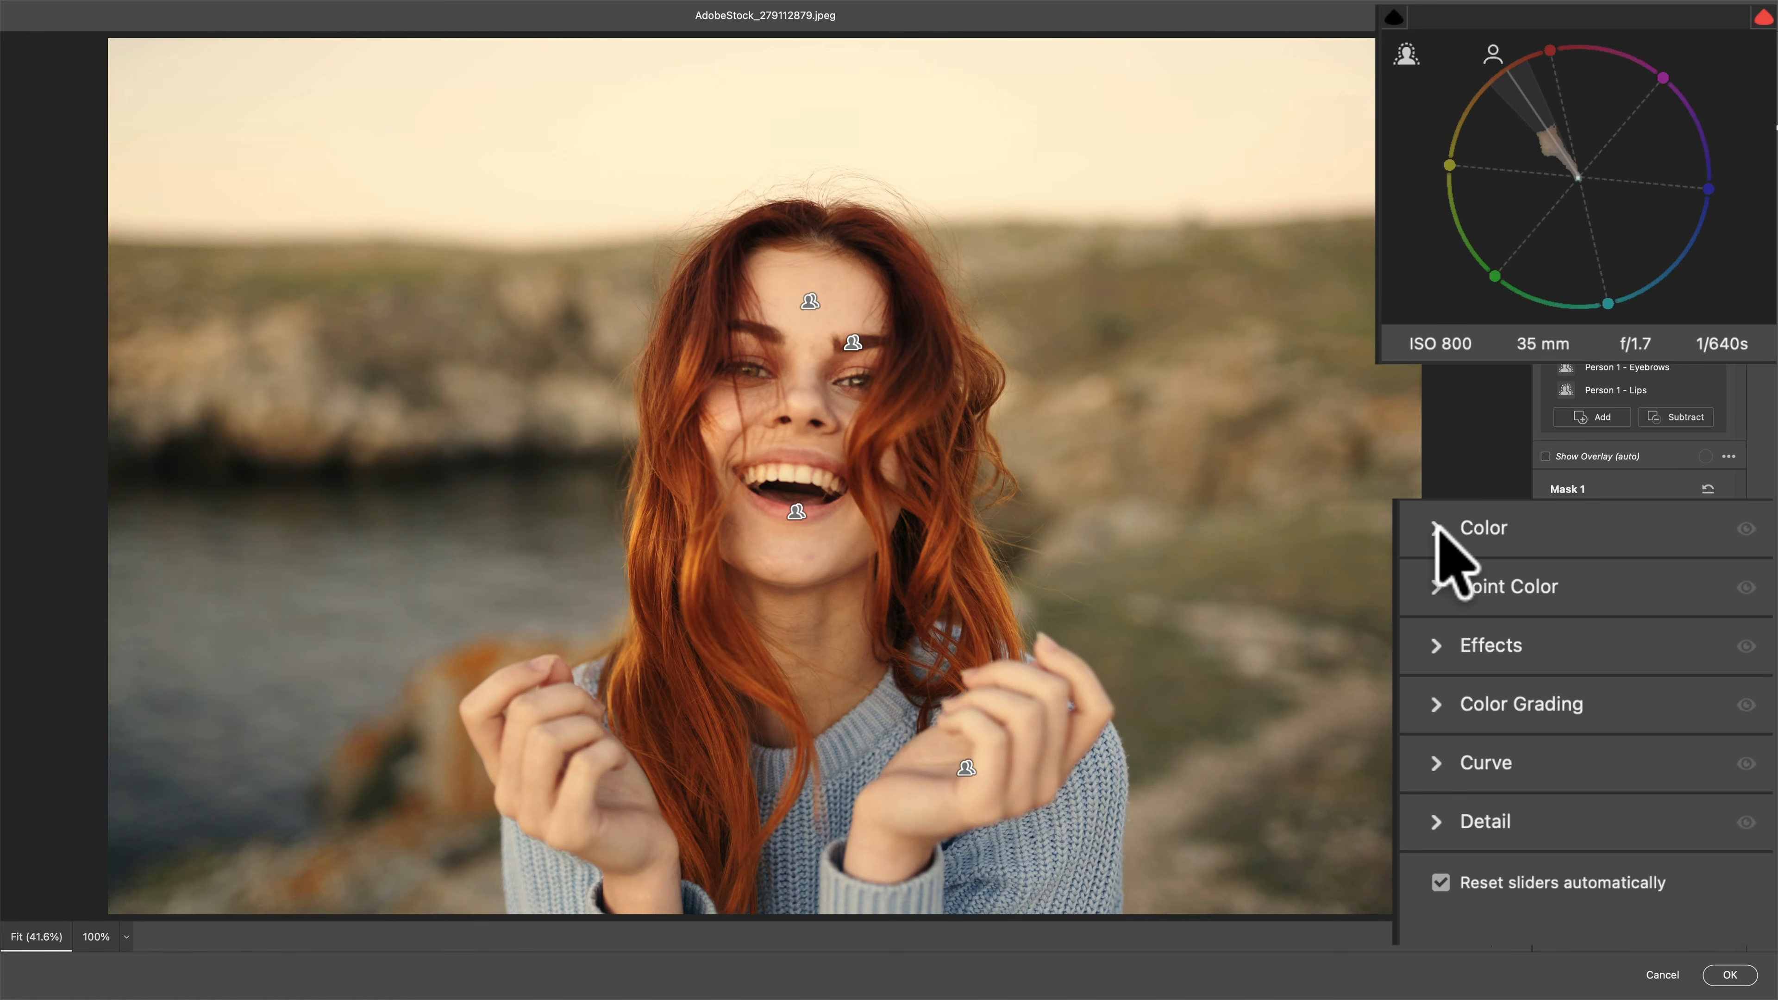
Try small Temperature and Hue shifts on the masked skin, and reset both to 0.
click(1552, 617)
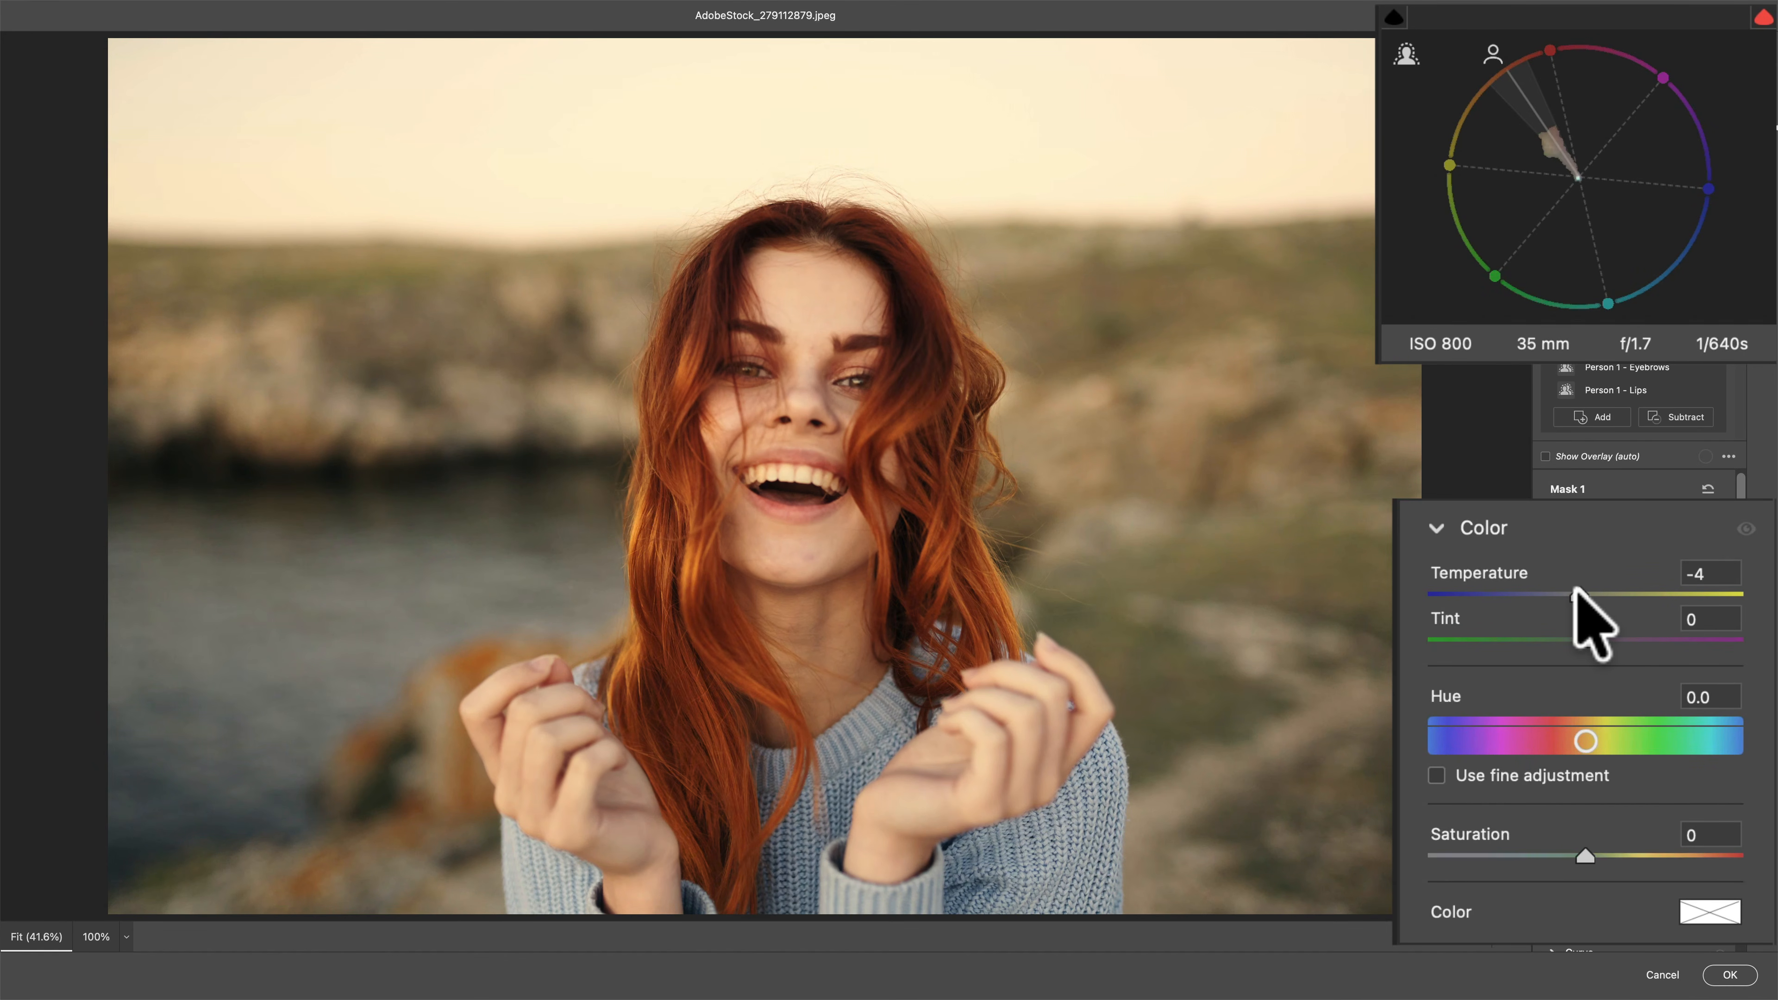
drag(1579, 590, 1586, 630)
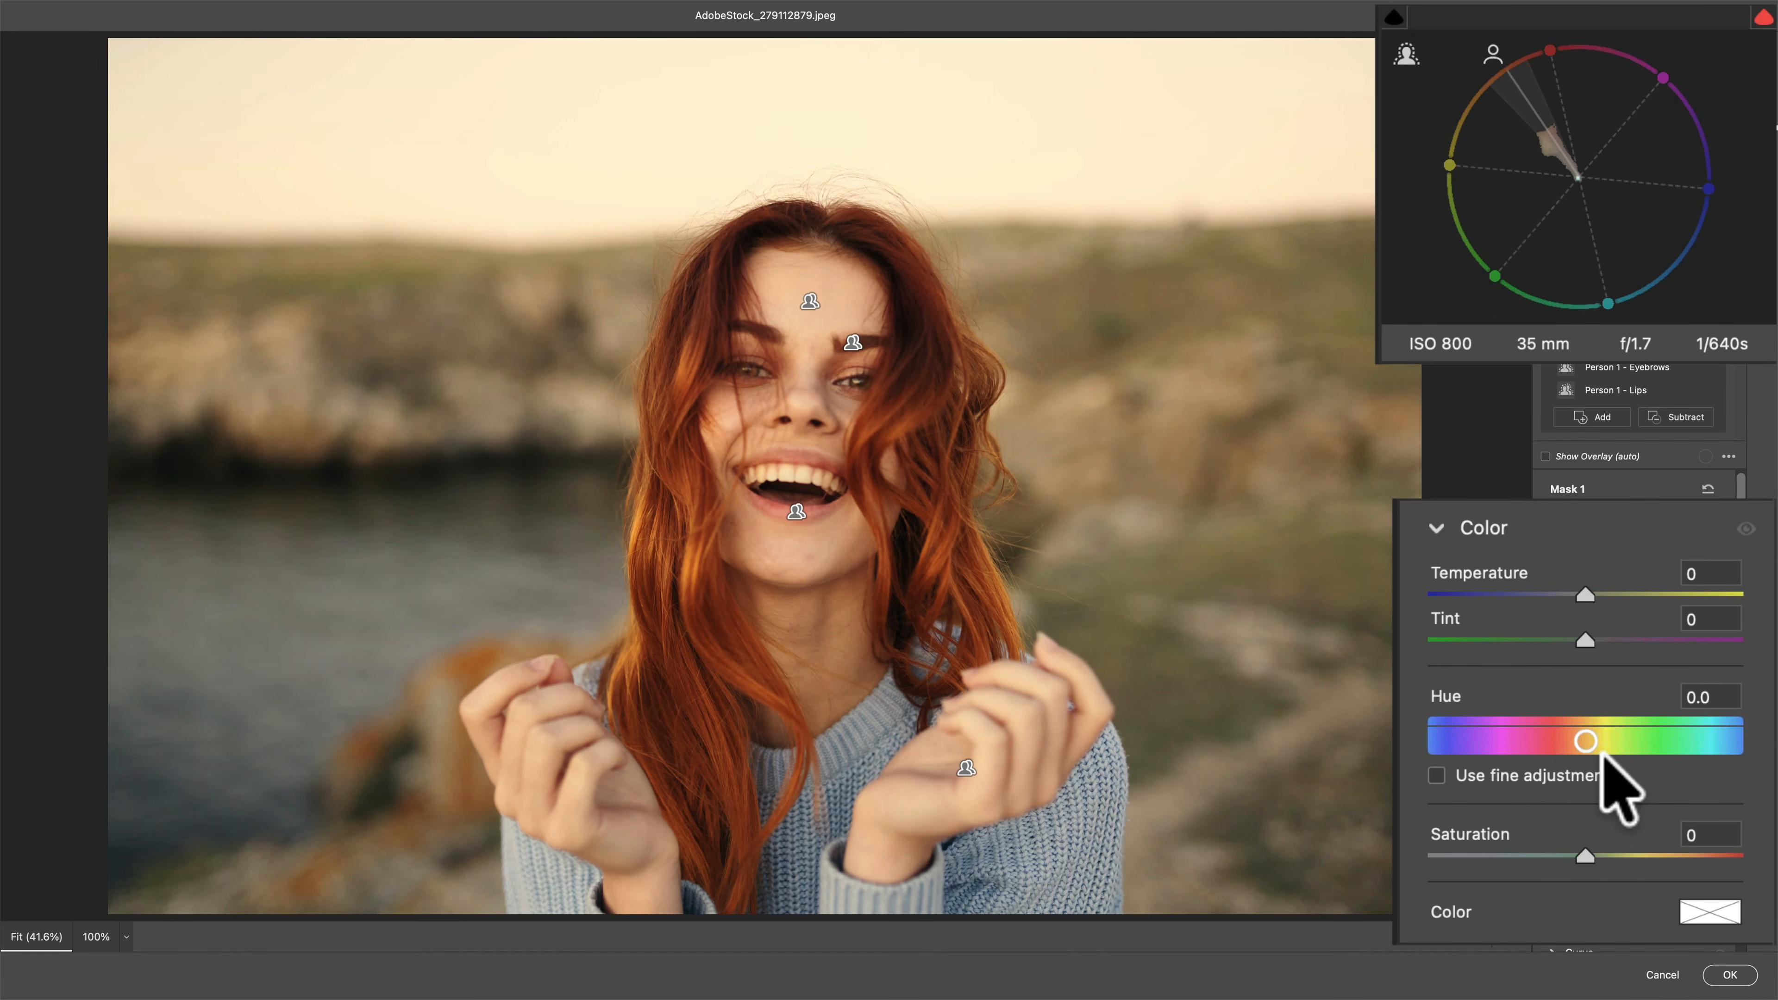
drag(1584, 740, 1581, 740)
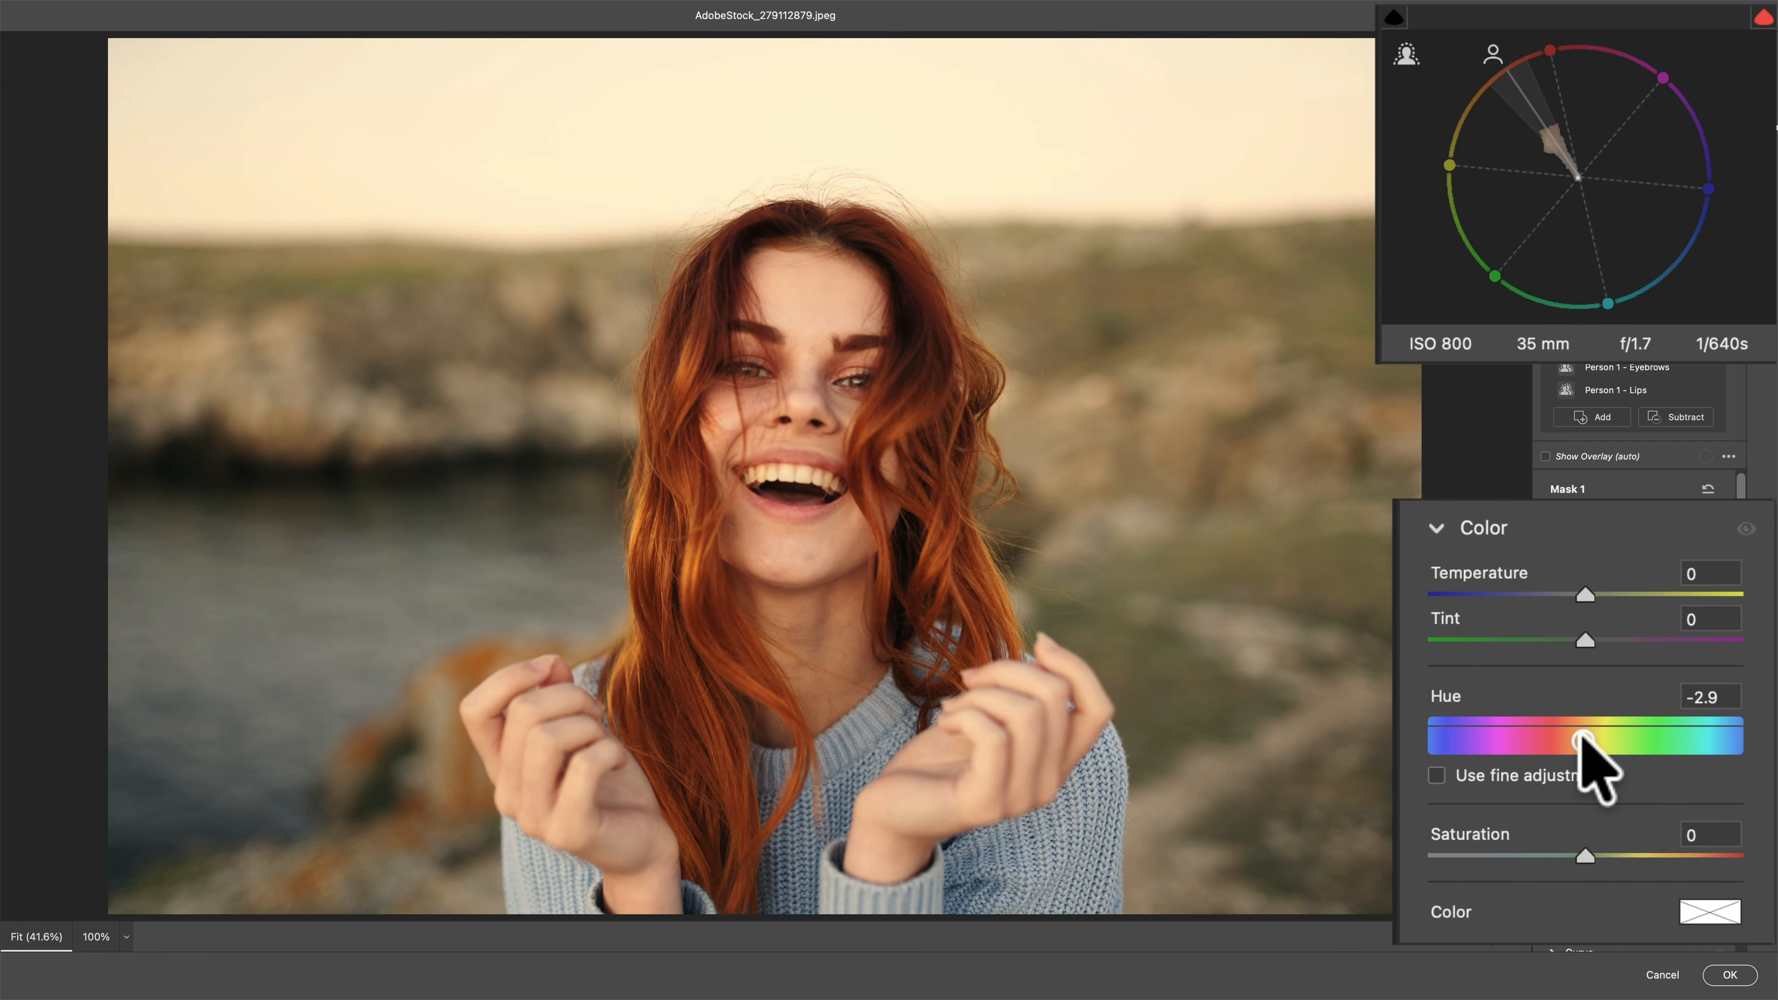
drag(1583, 741, 1580, 741)
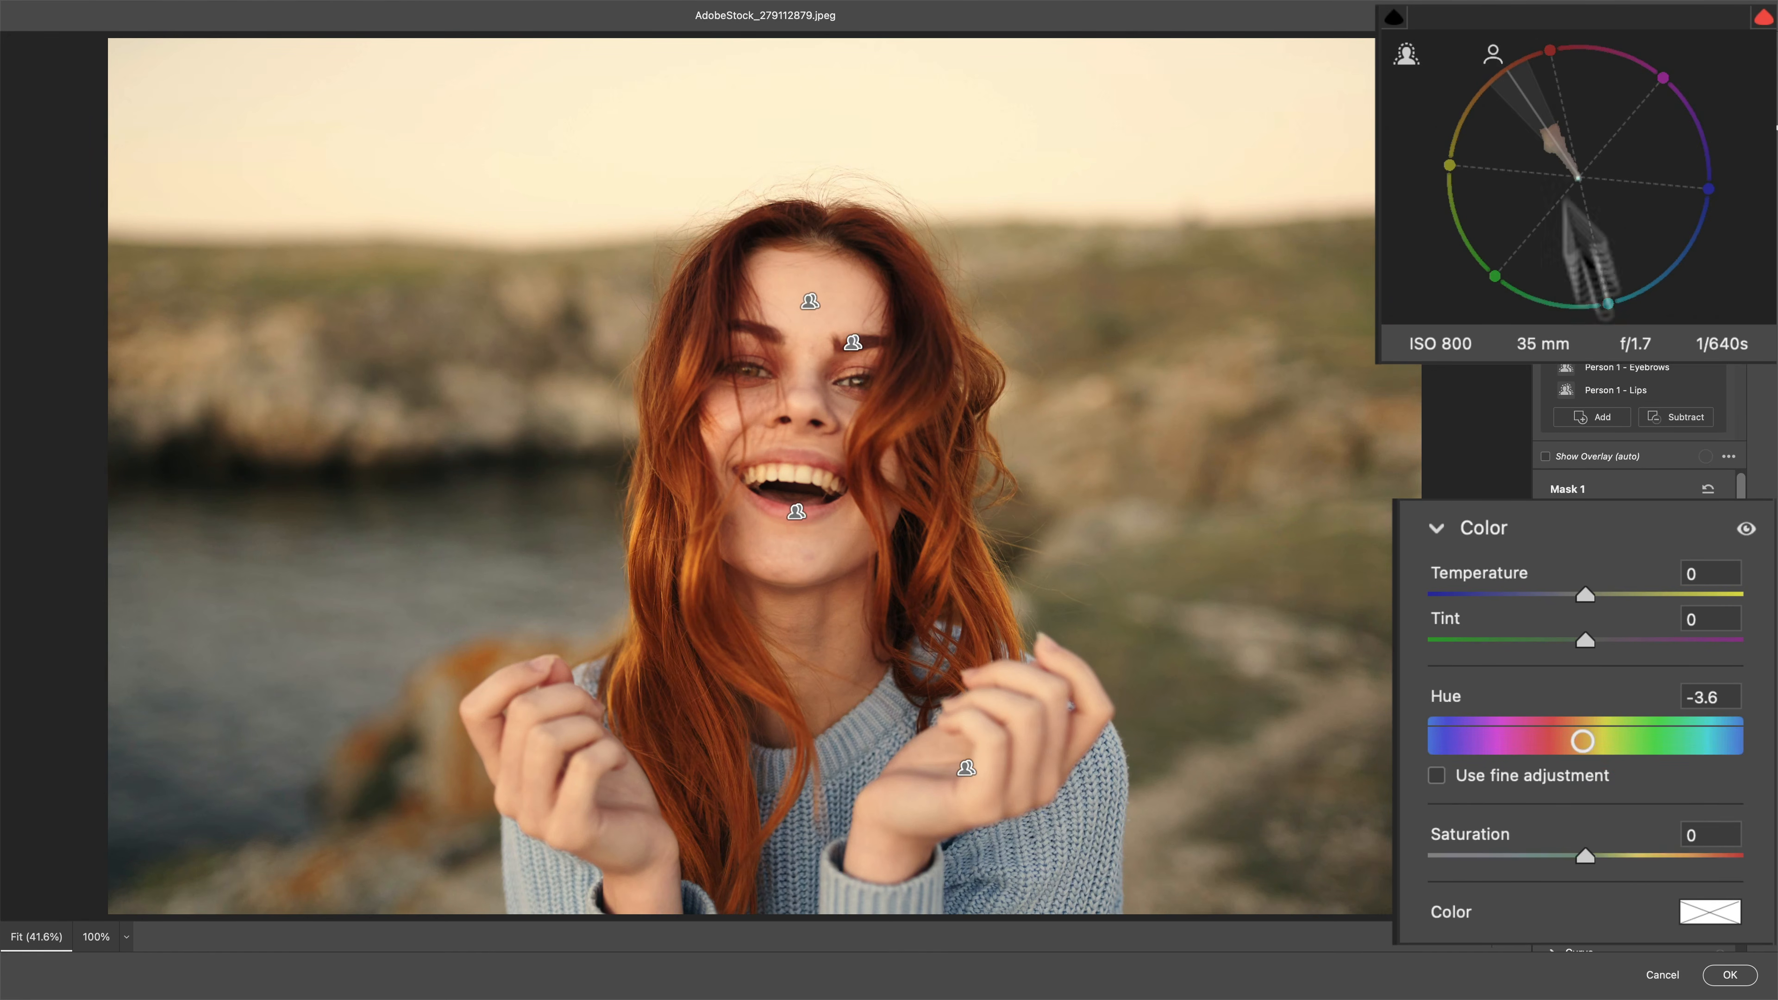
drag(1582, 740, 1584, 741)
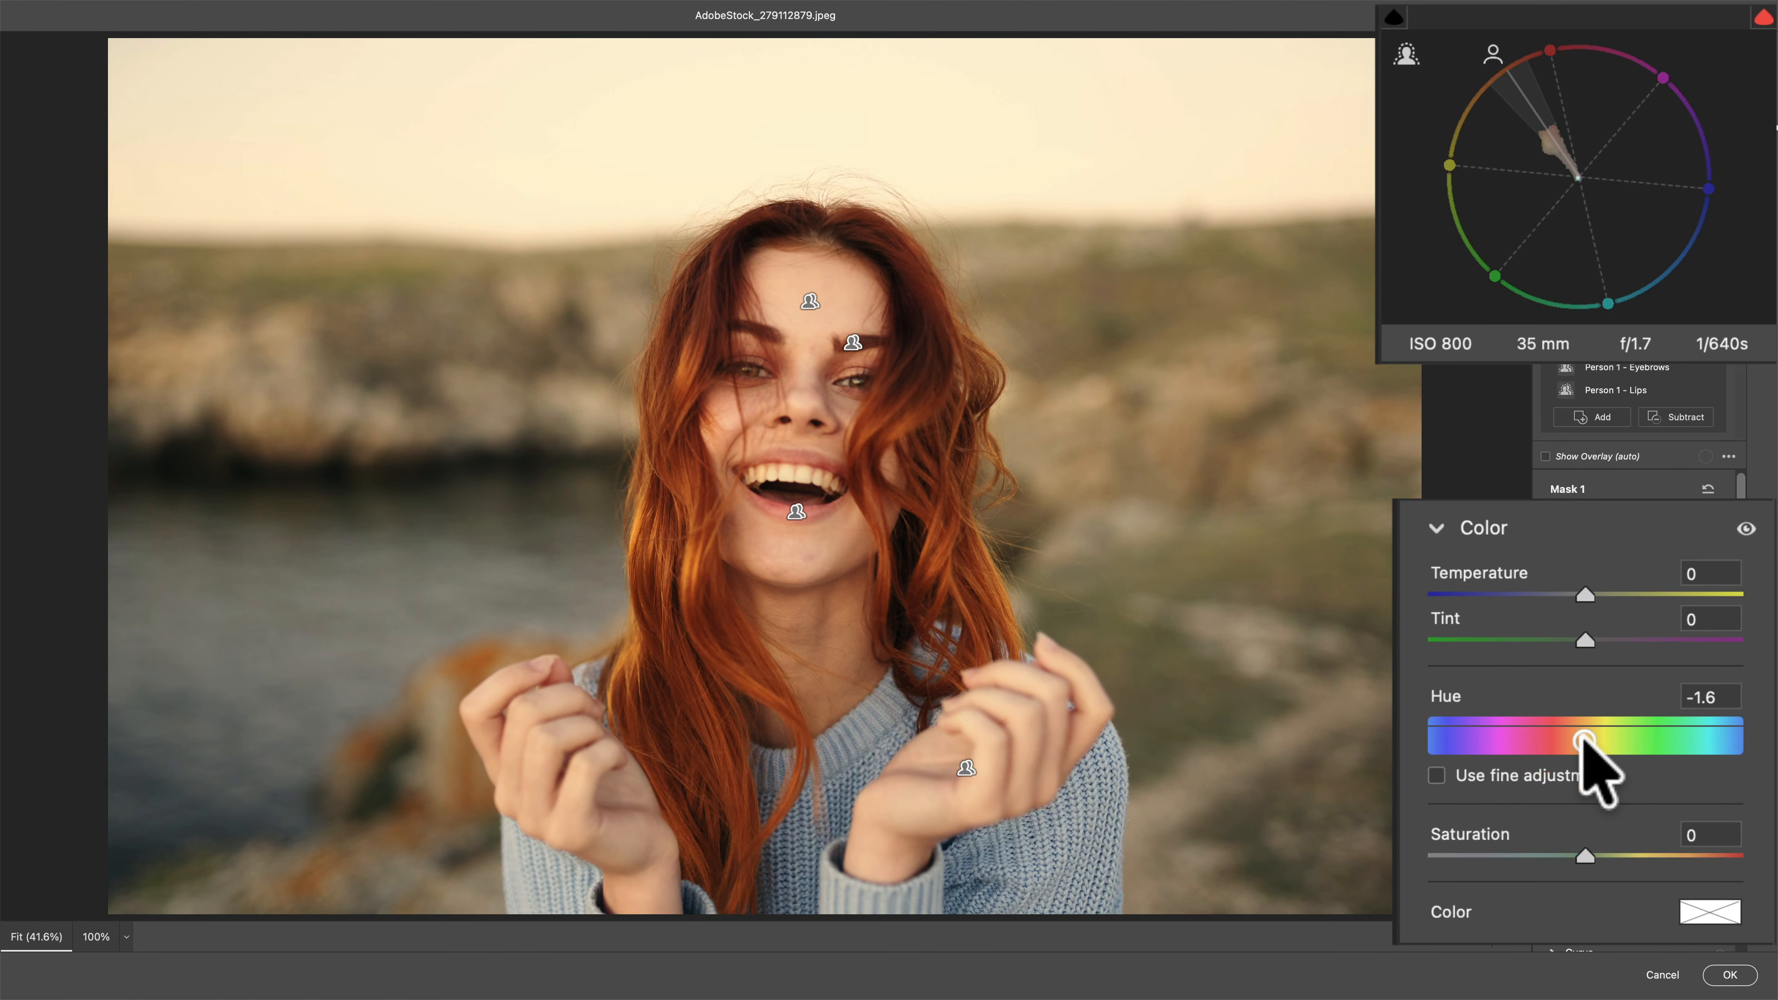
double_click(1583, 741)
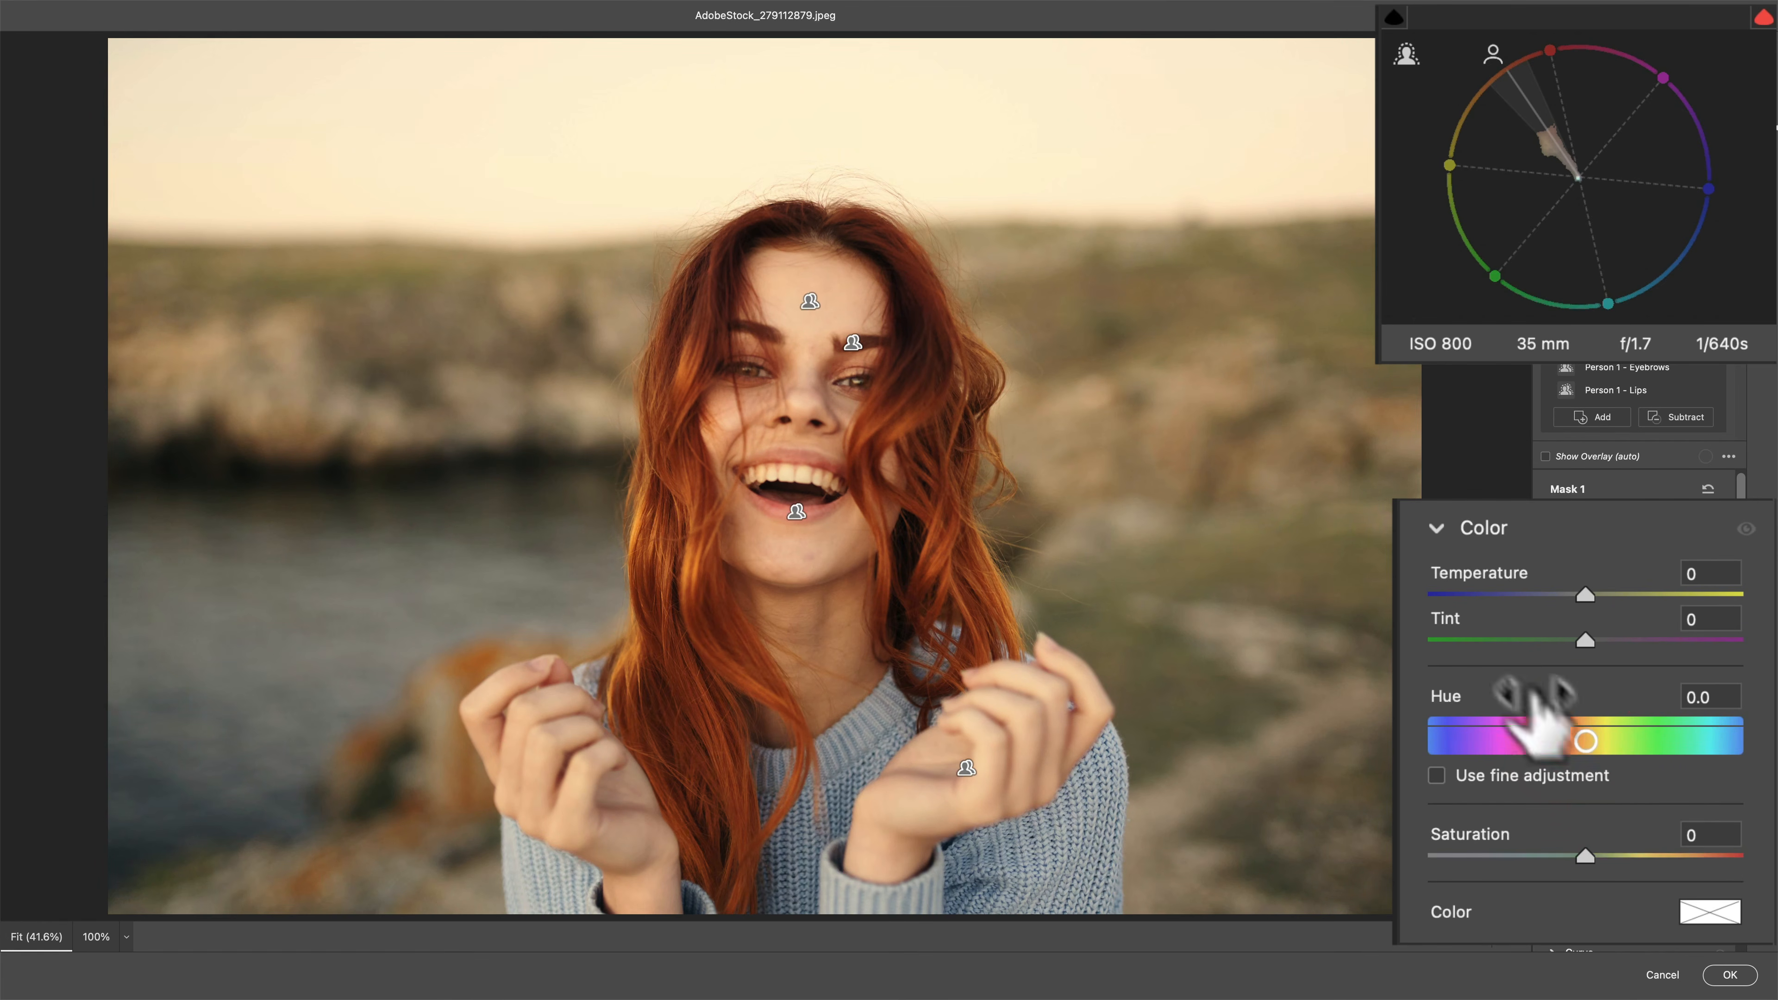
click(1436, 530)
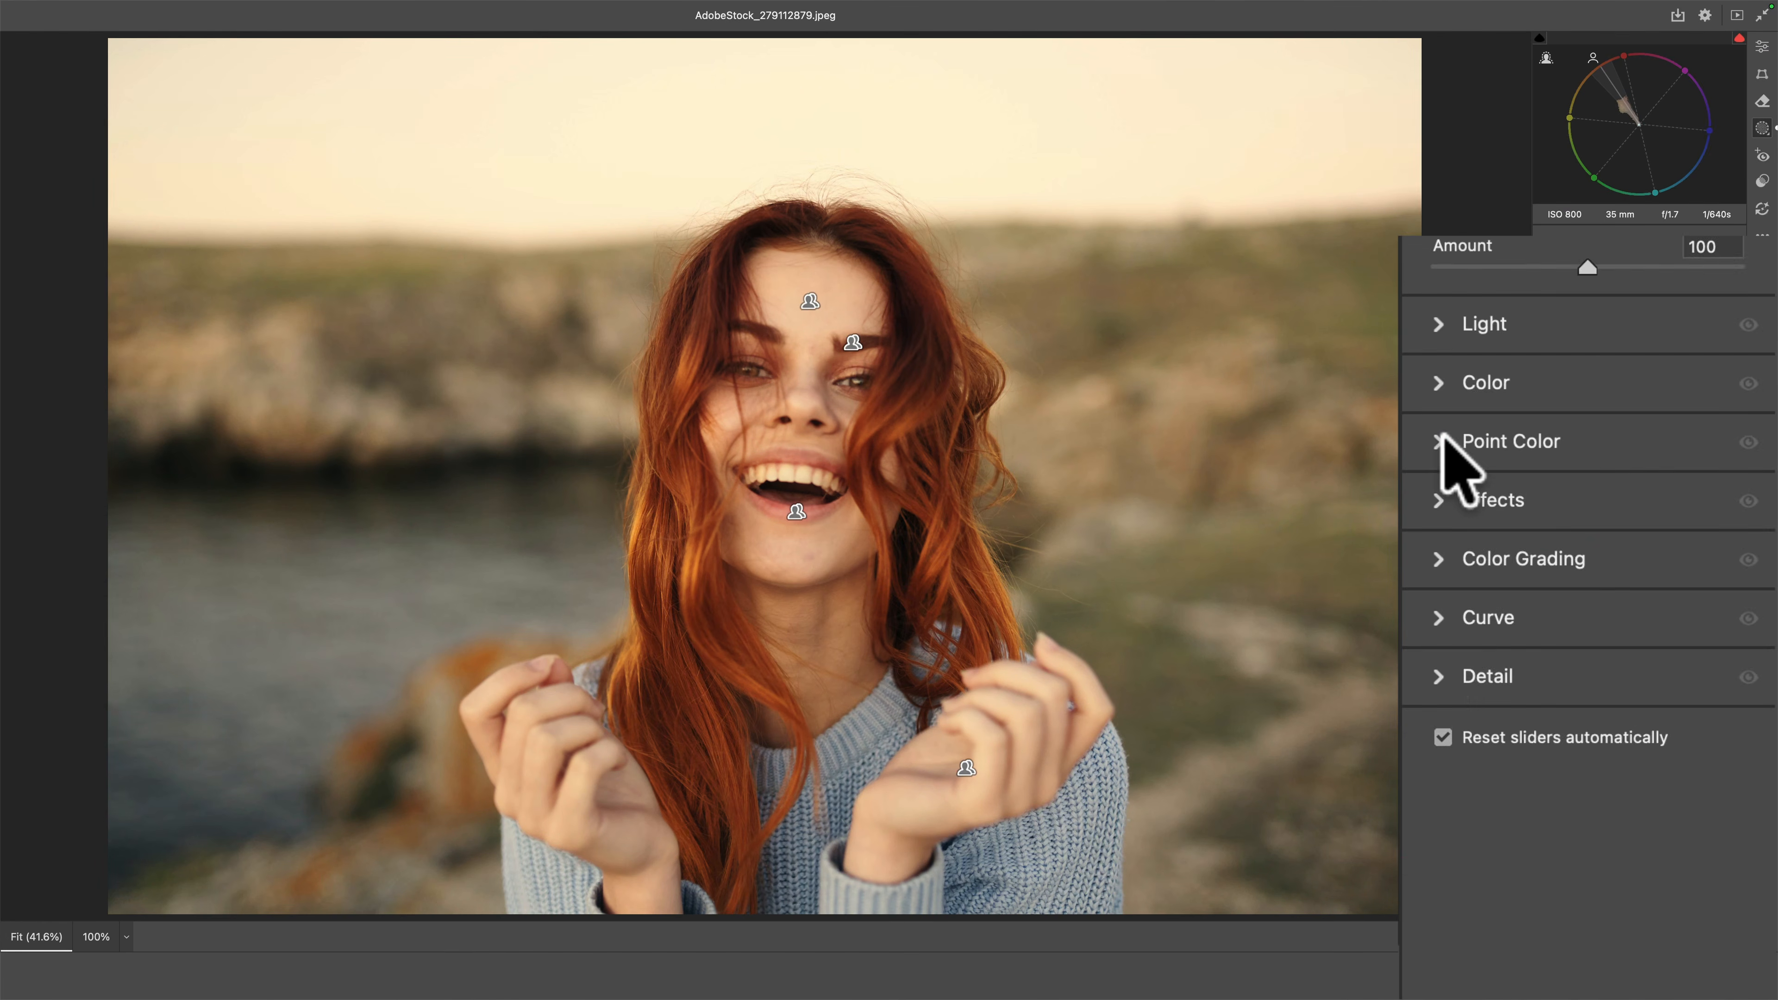
Sample the woman's facial skin near the nose with Point Color and set the sampled color's Hue to -16.
click(1553, 647)
click(1438, 323)
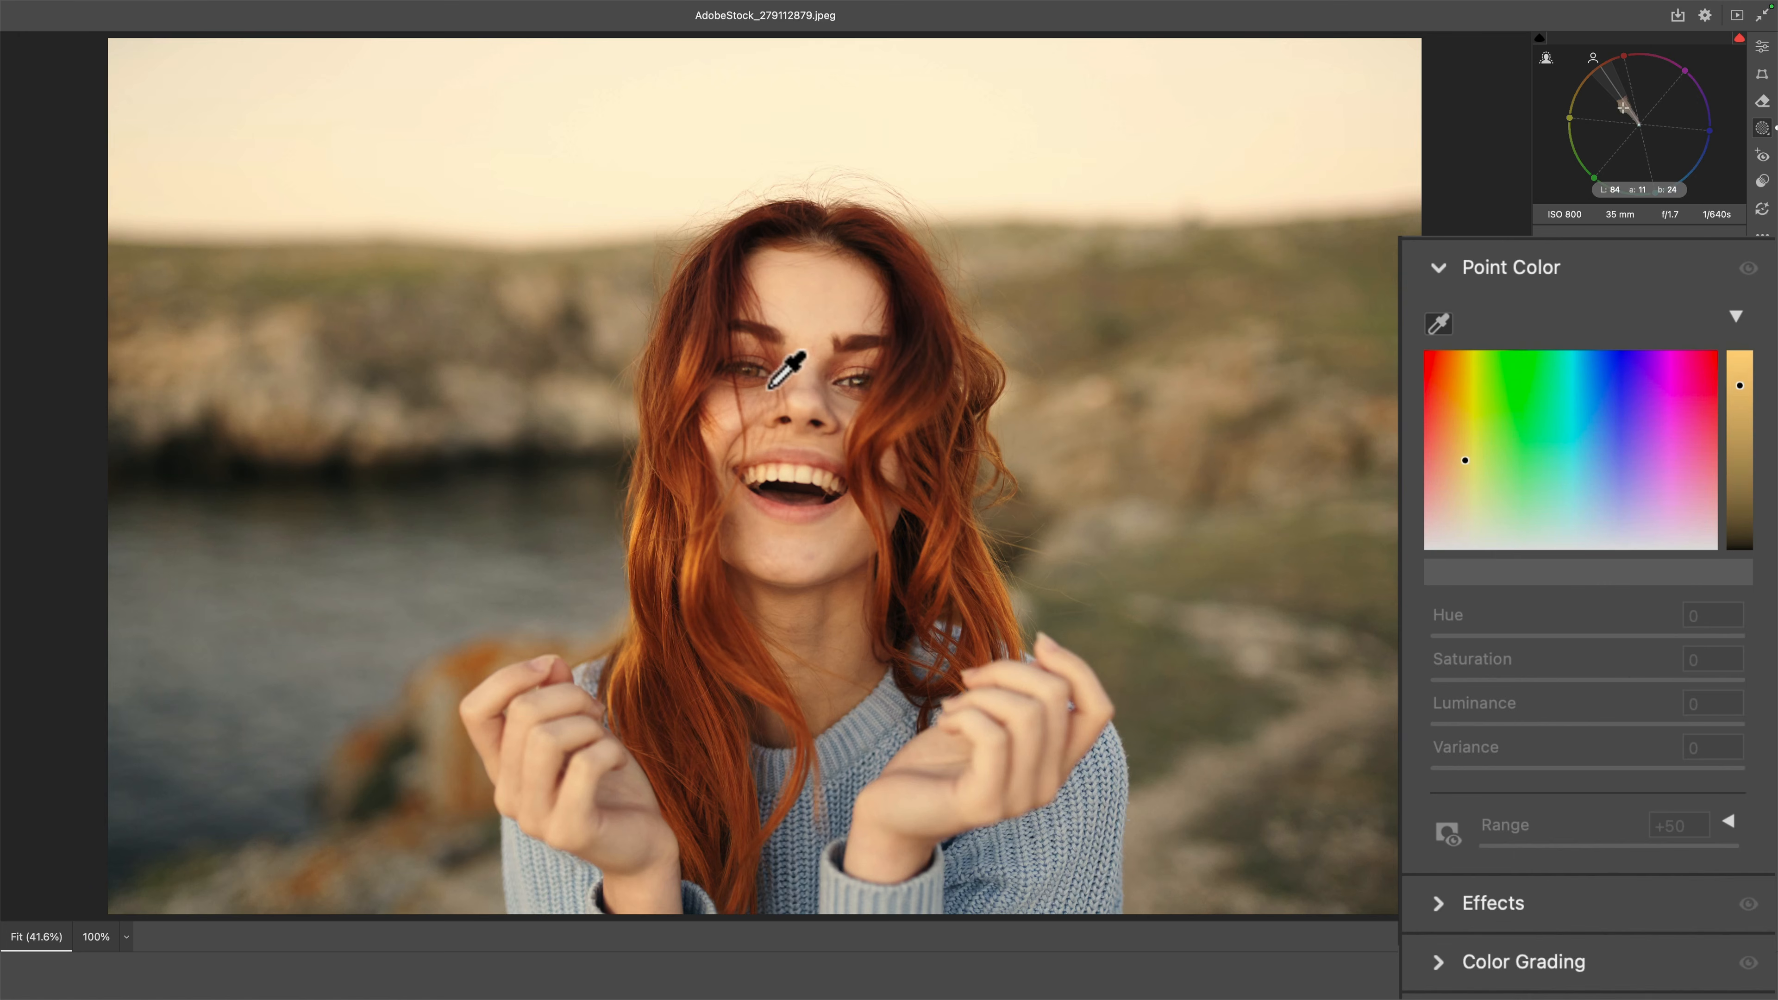
click(825, 442)
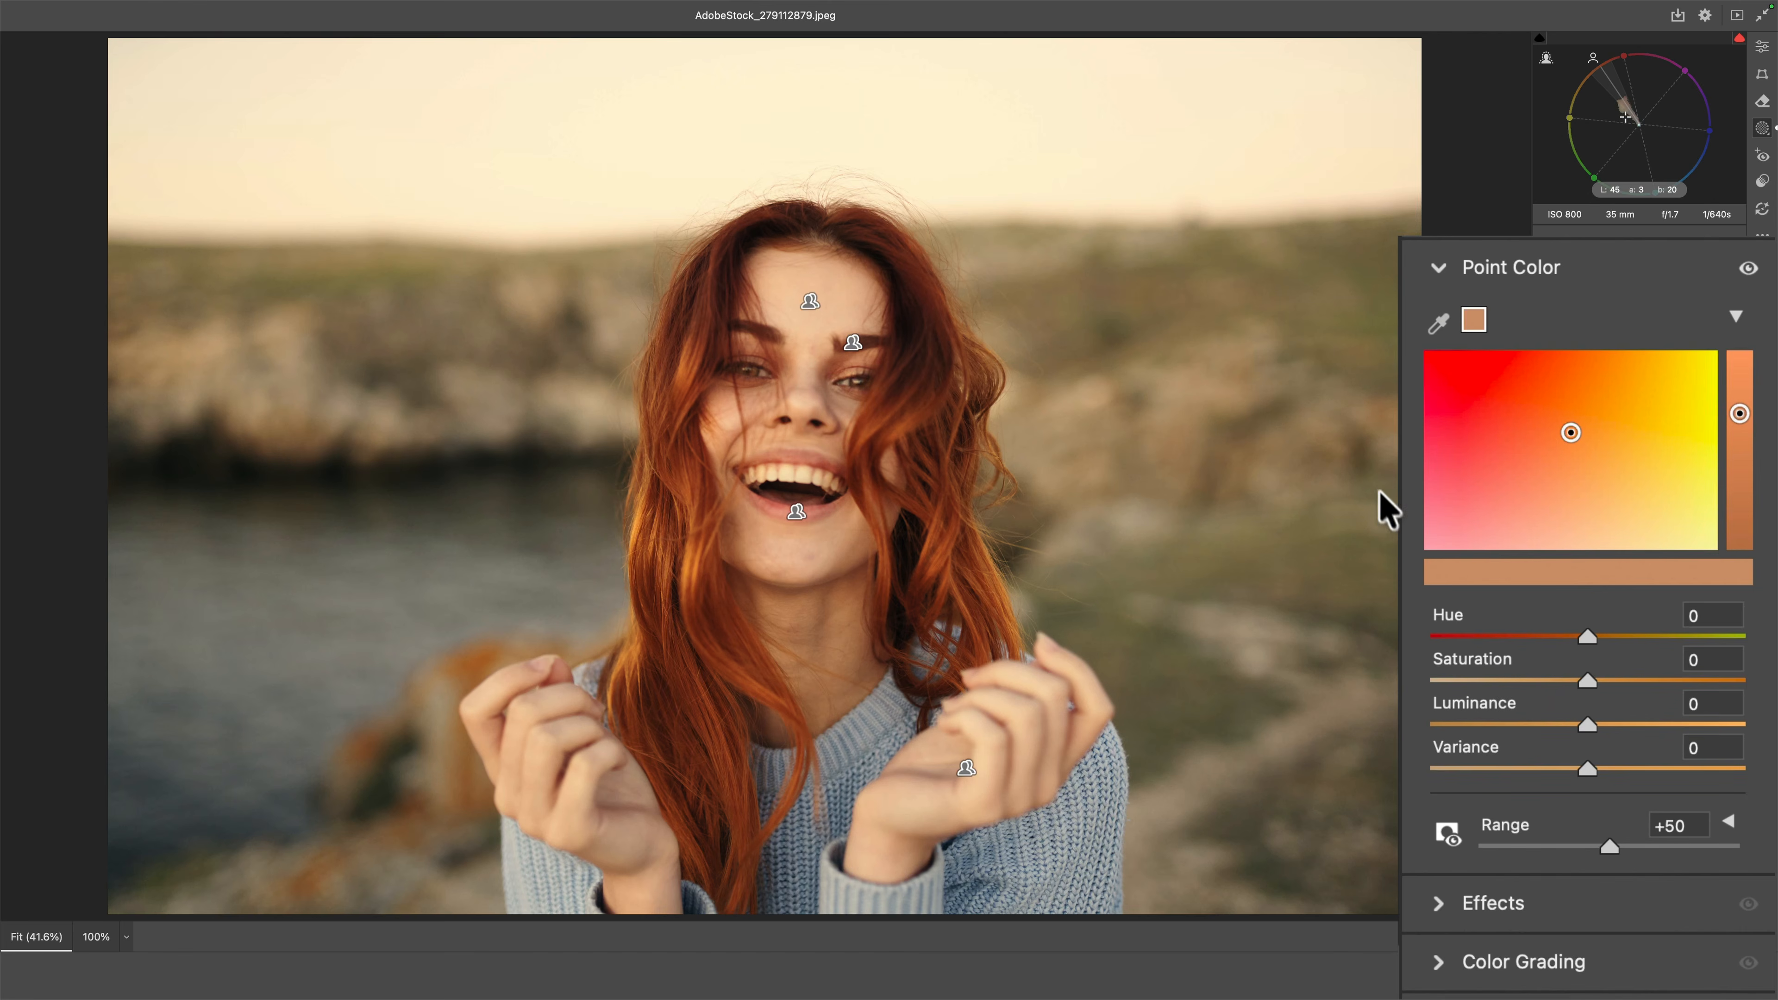
drag(1590, 630, 1568, 630)
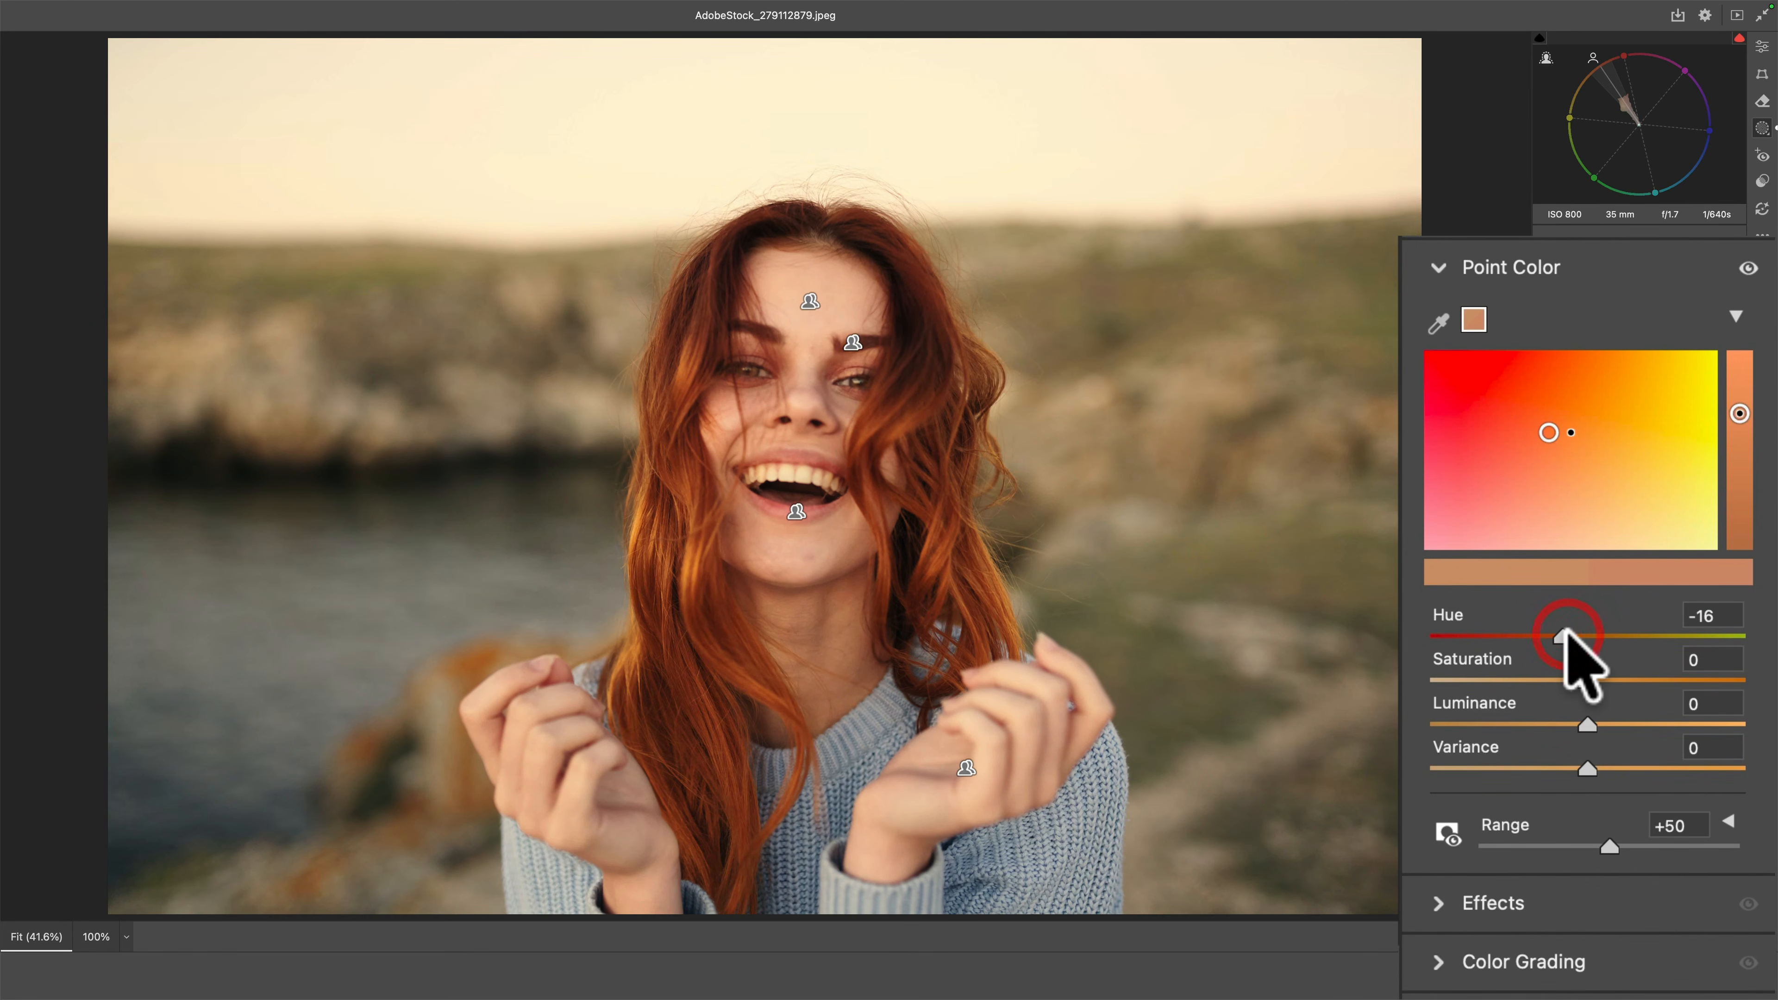
Set the sampled skin color's Saturation to -6, Luminance to +17 and Variance to -70.
drag(1587, 676, 1672, 678)
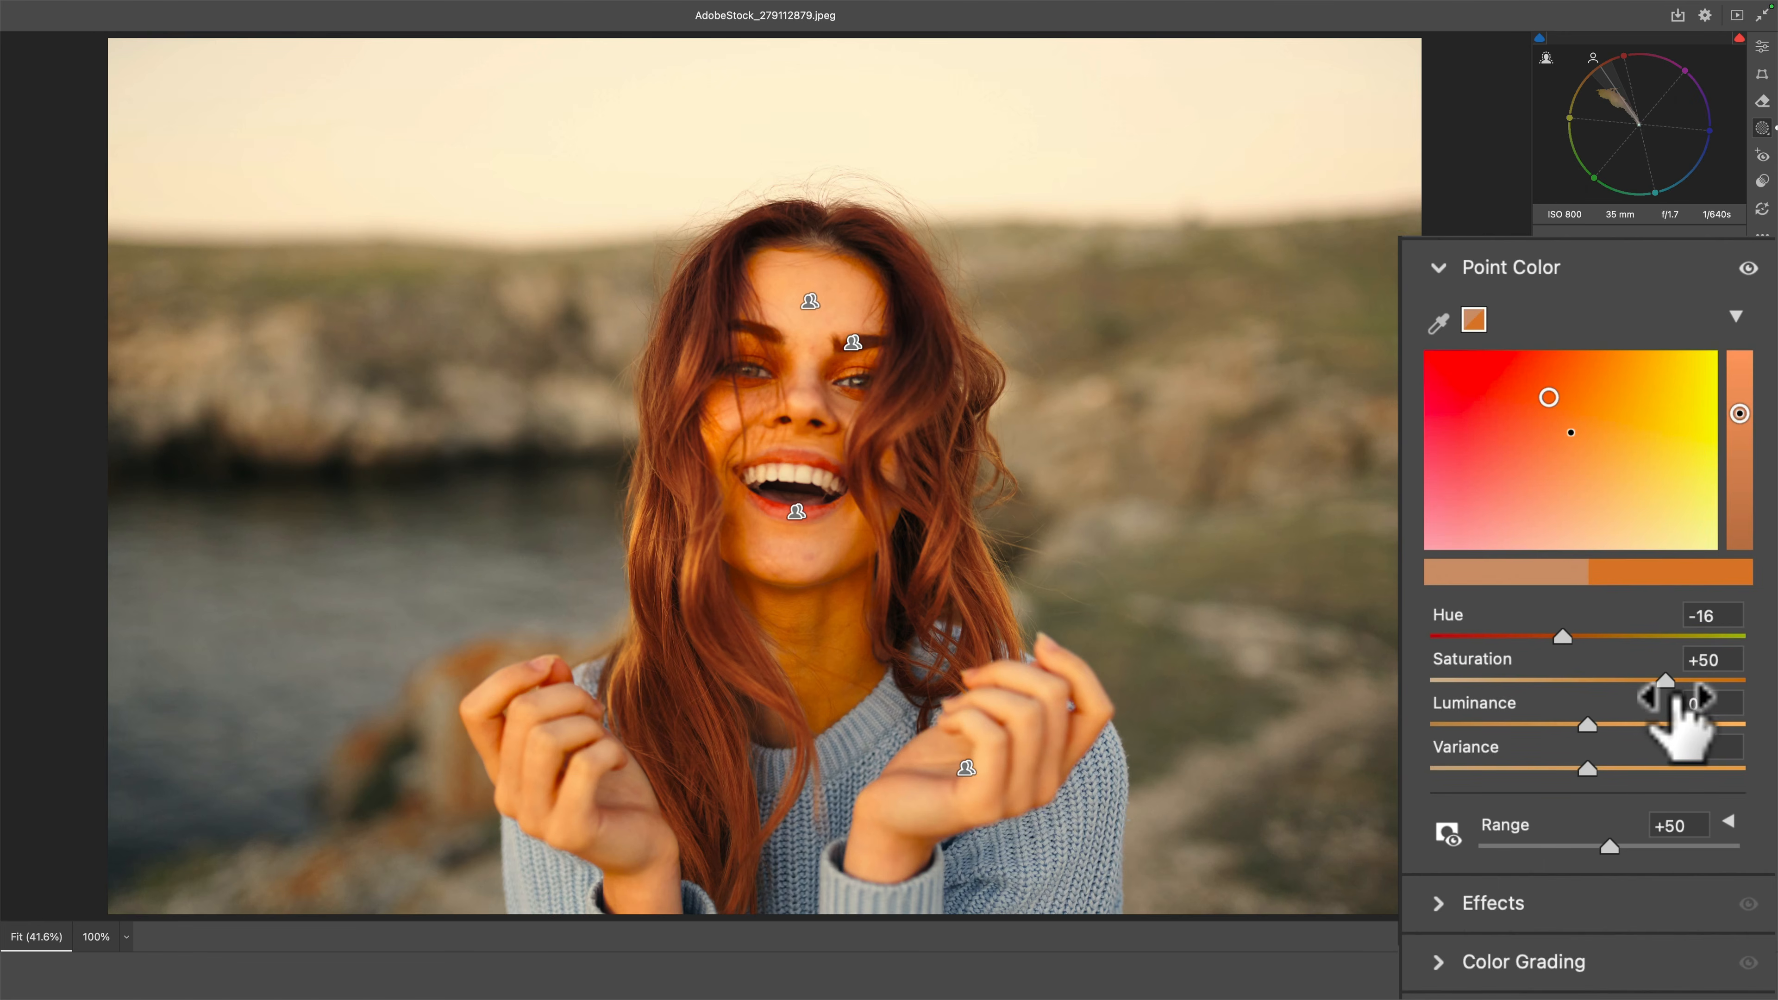
drag(1664, 678, 1579, 676)
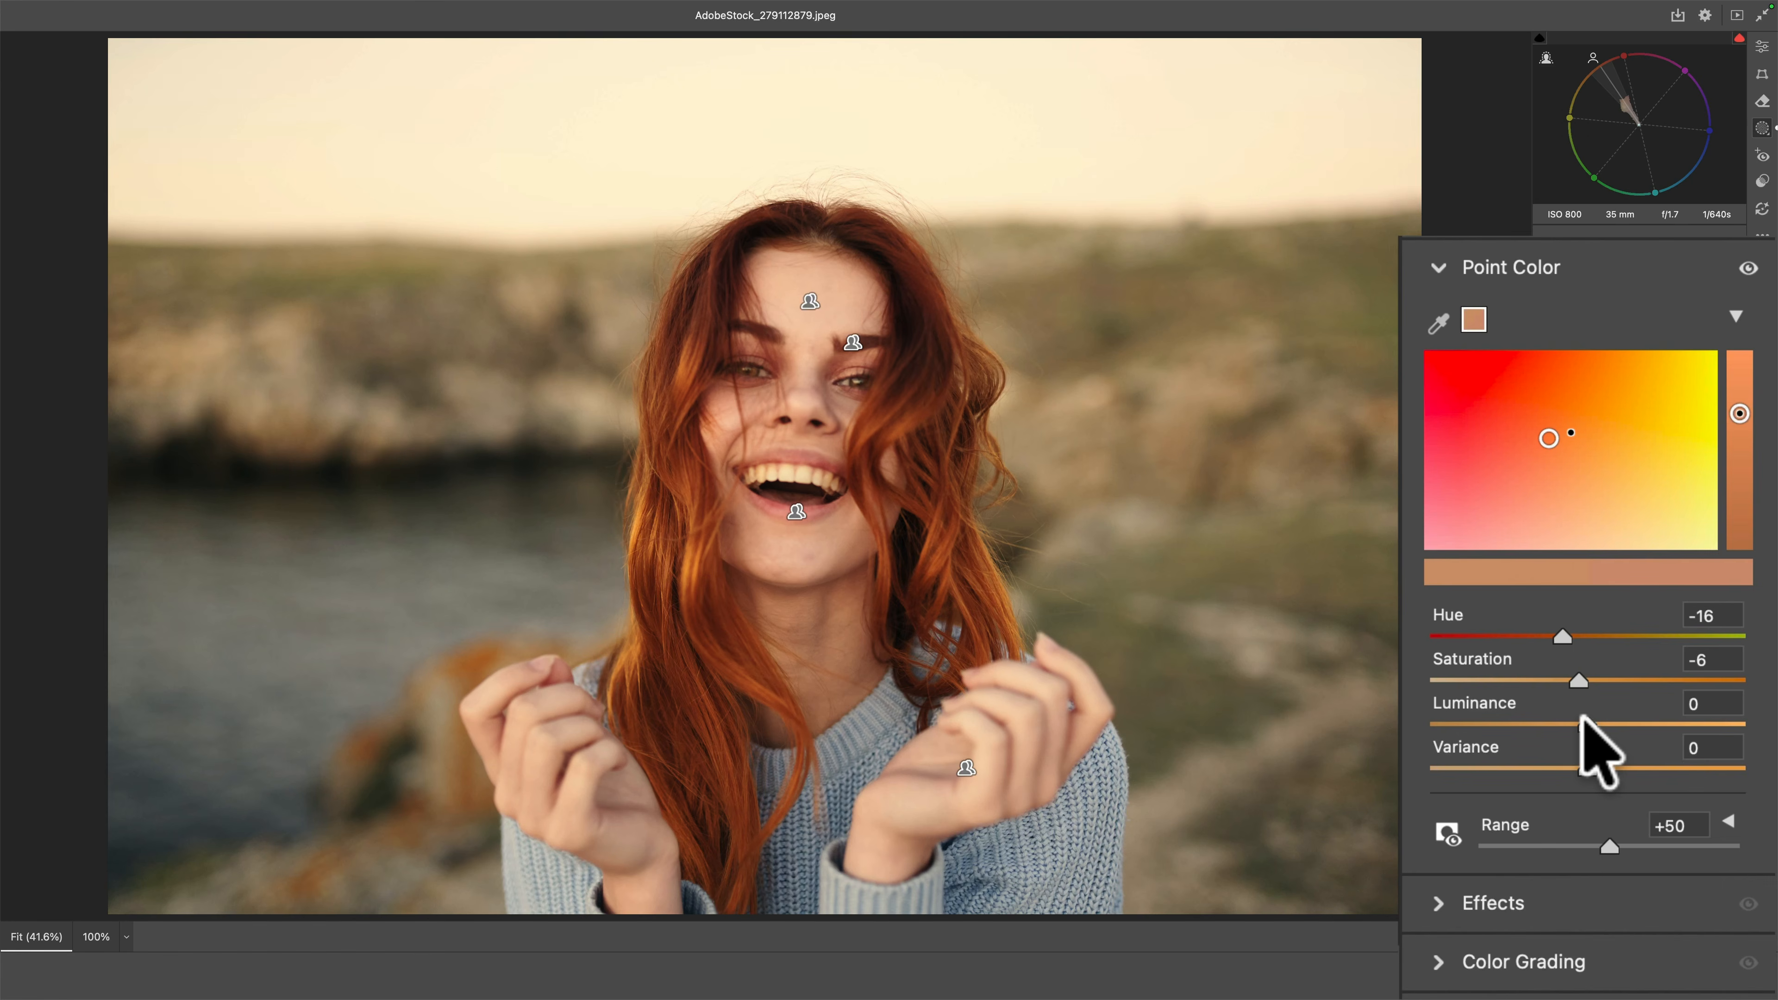
drag(1584, 720, 1605, 721)
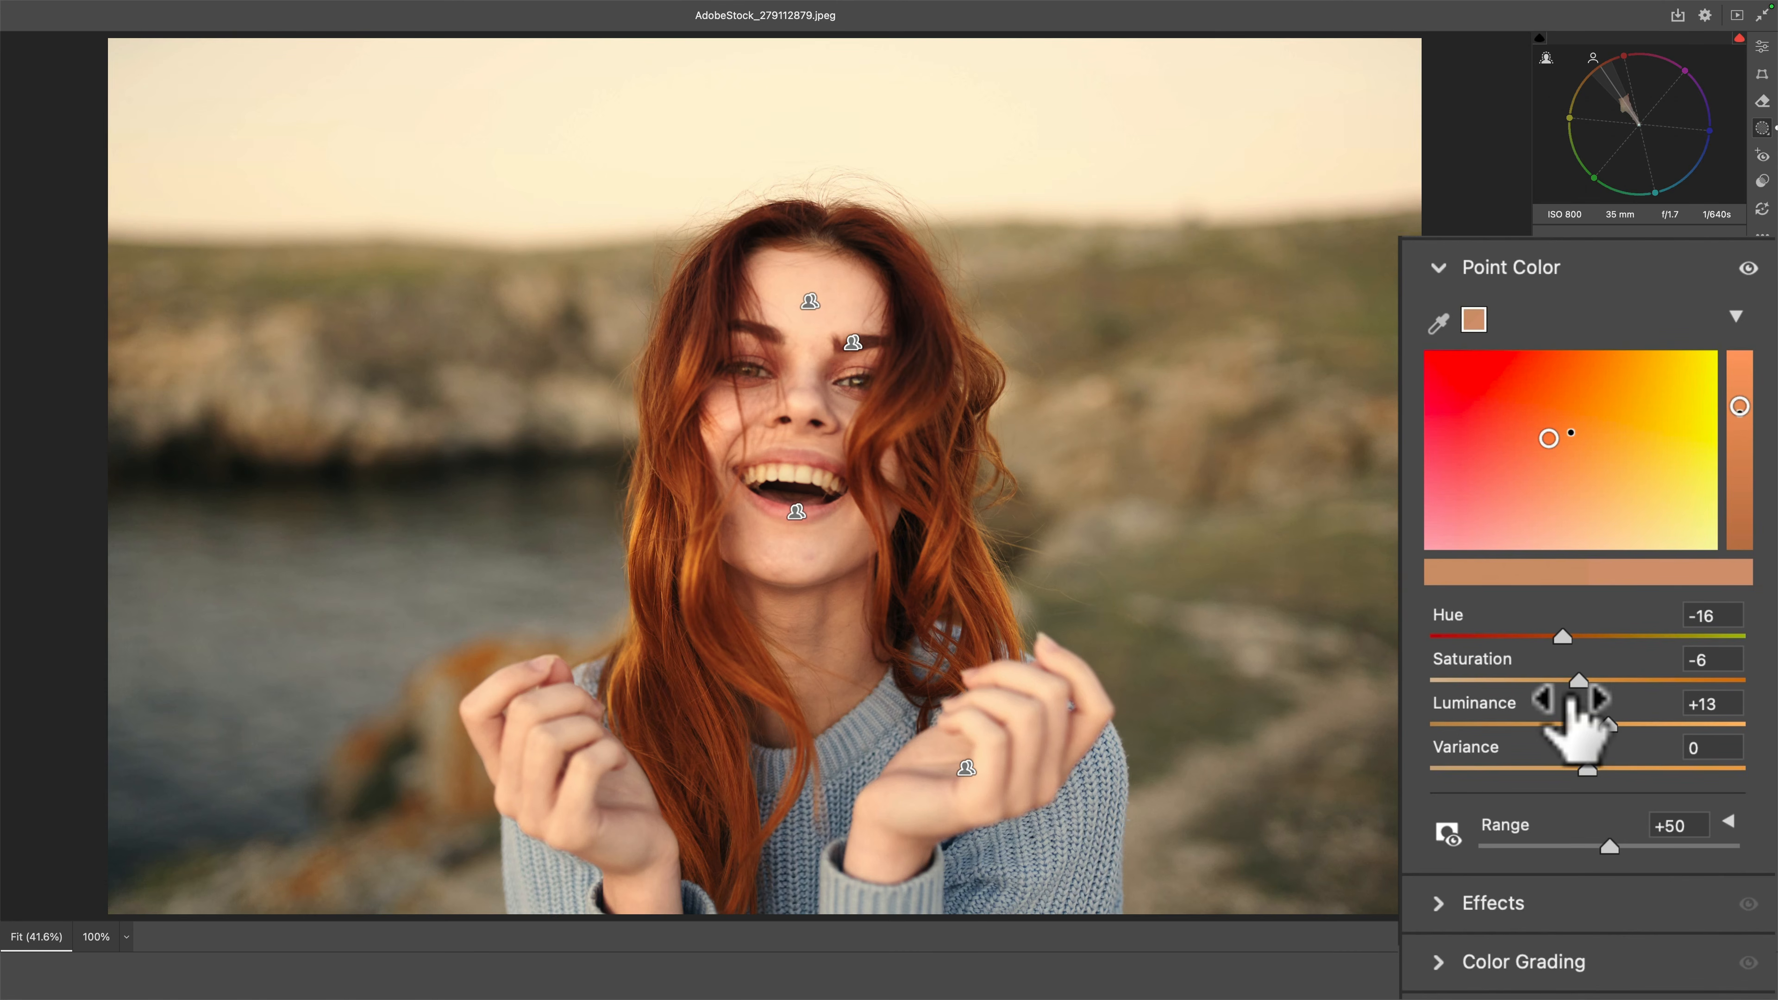
drag(1588, 767, 1479, 769)
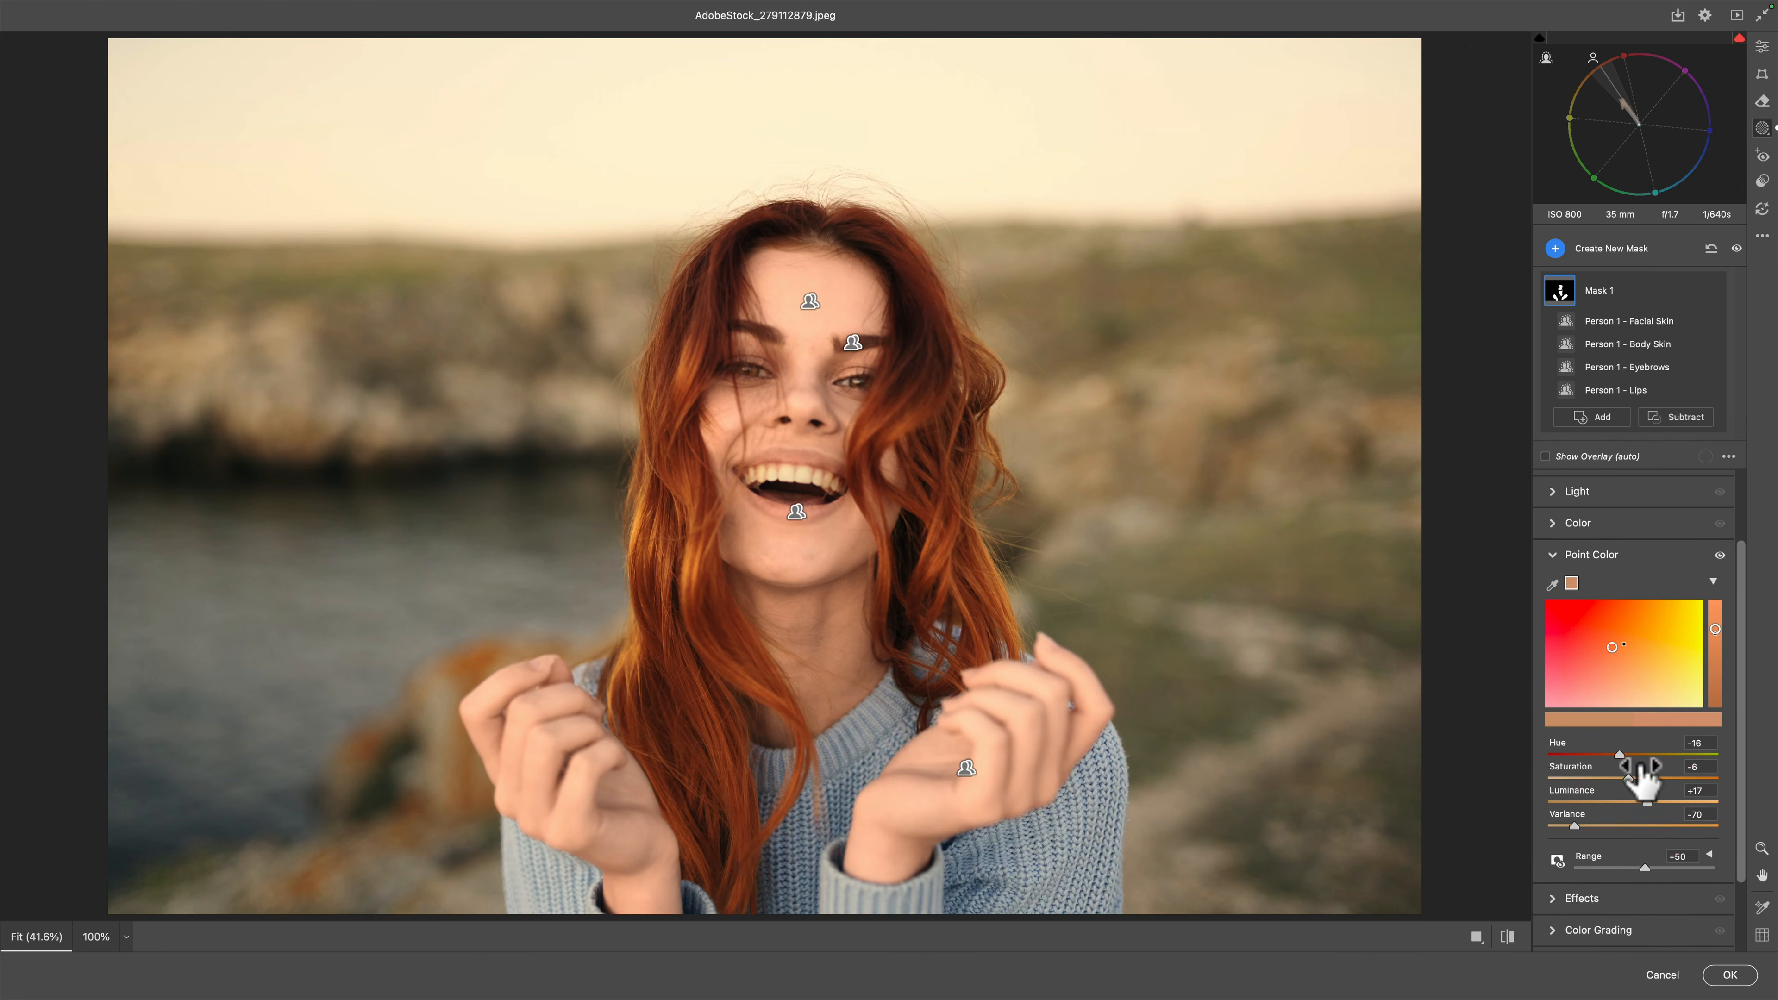
click(1552, 555)
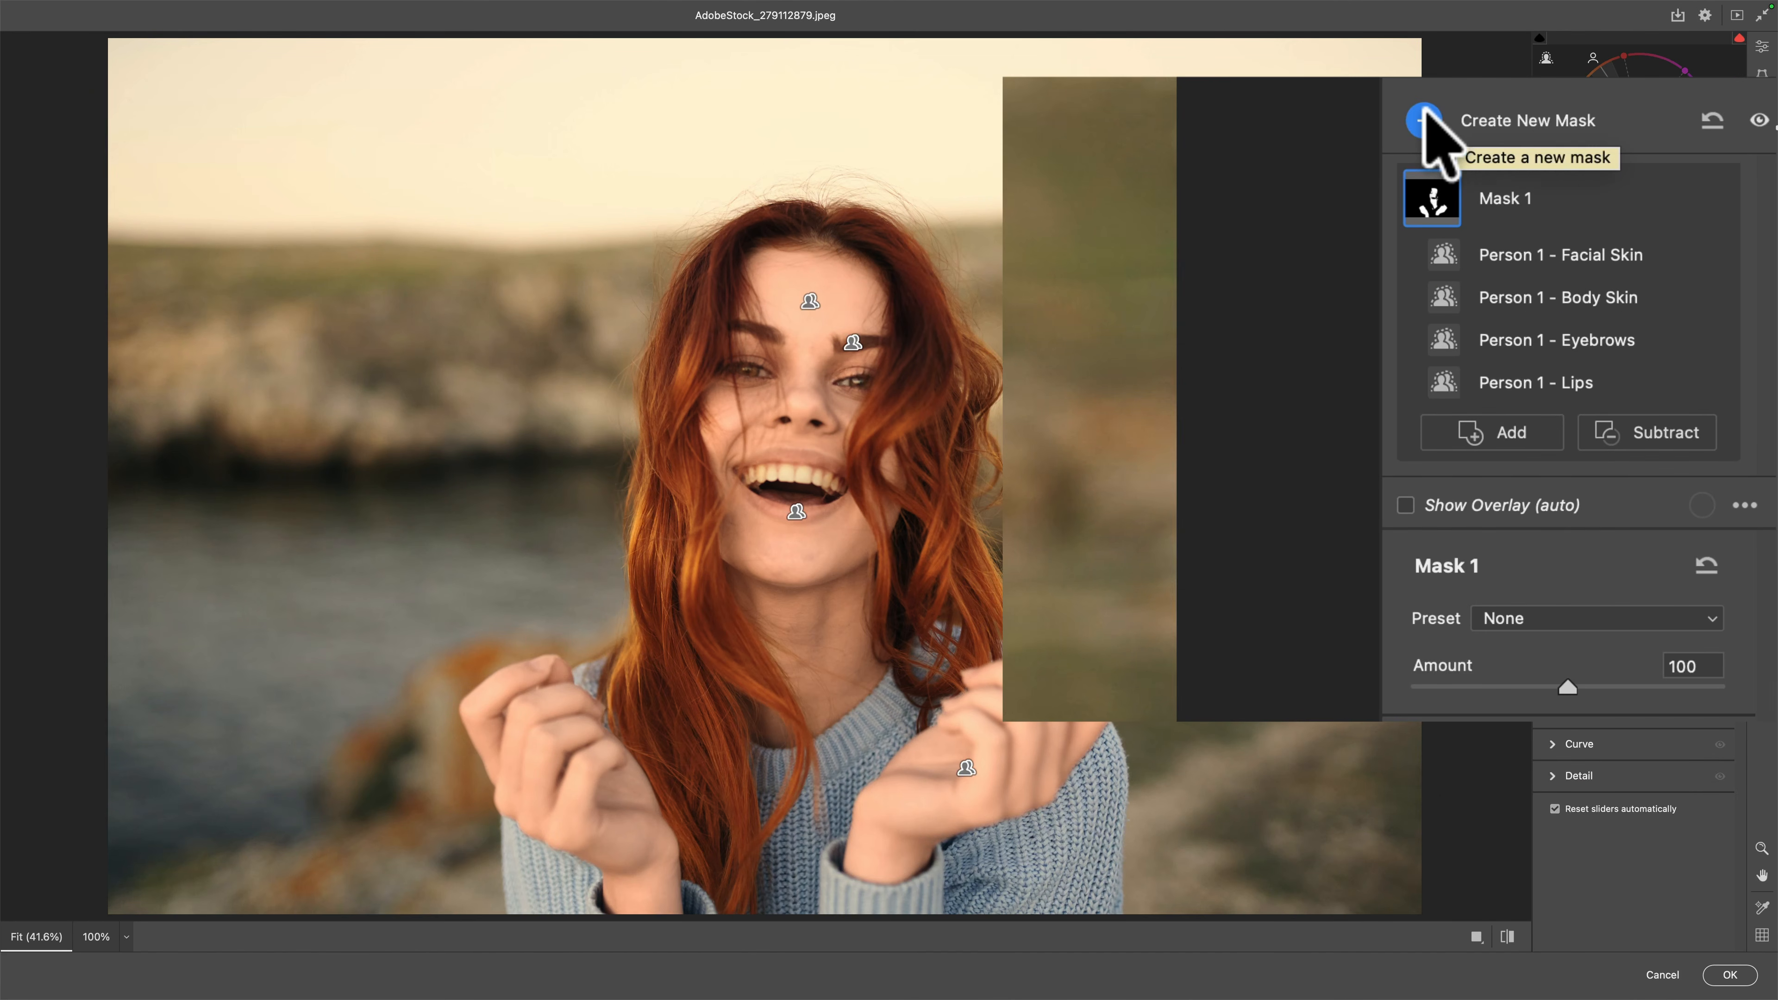
Create a new people mask covering only the Teeth of Person 1.
click(1423, 119)
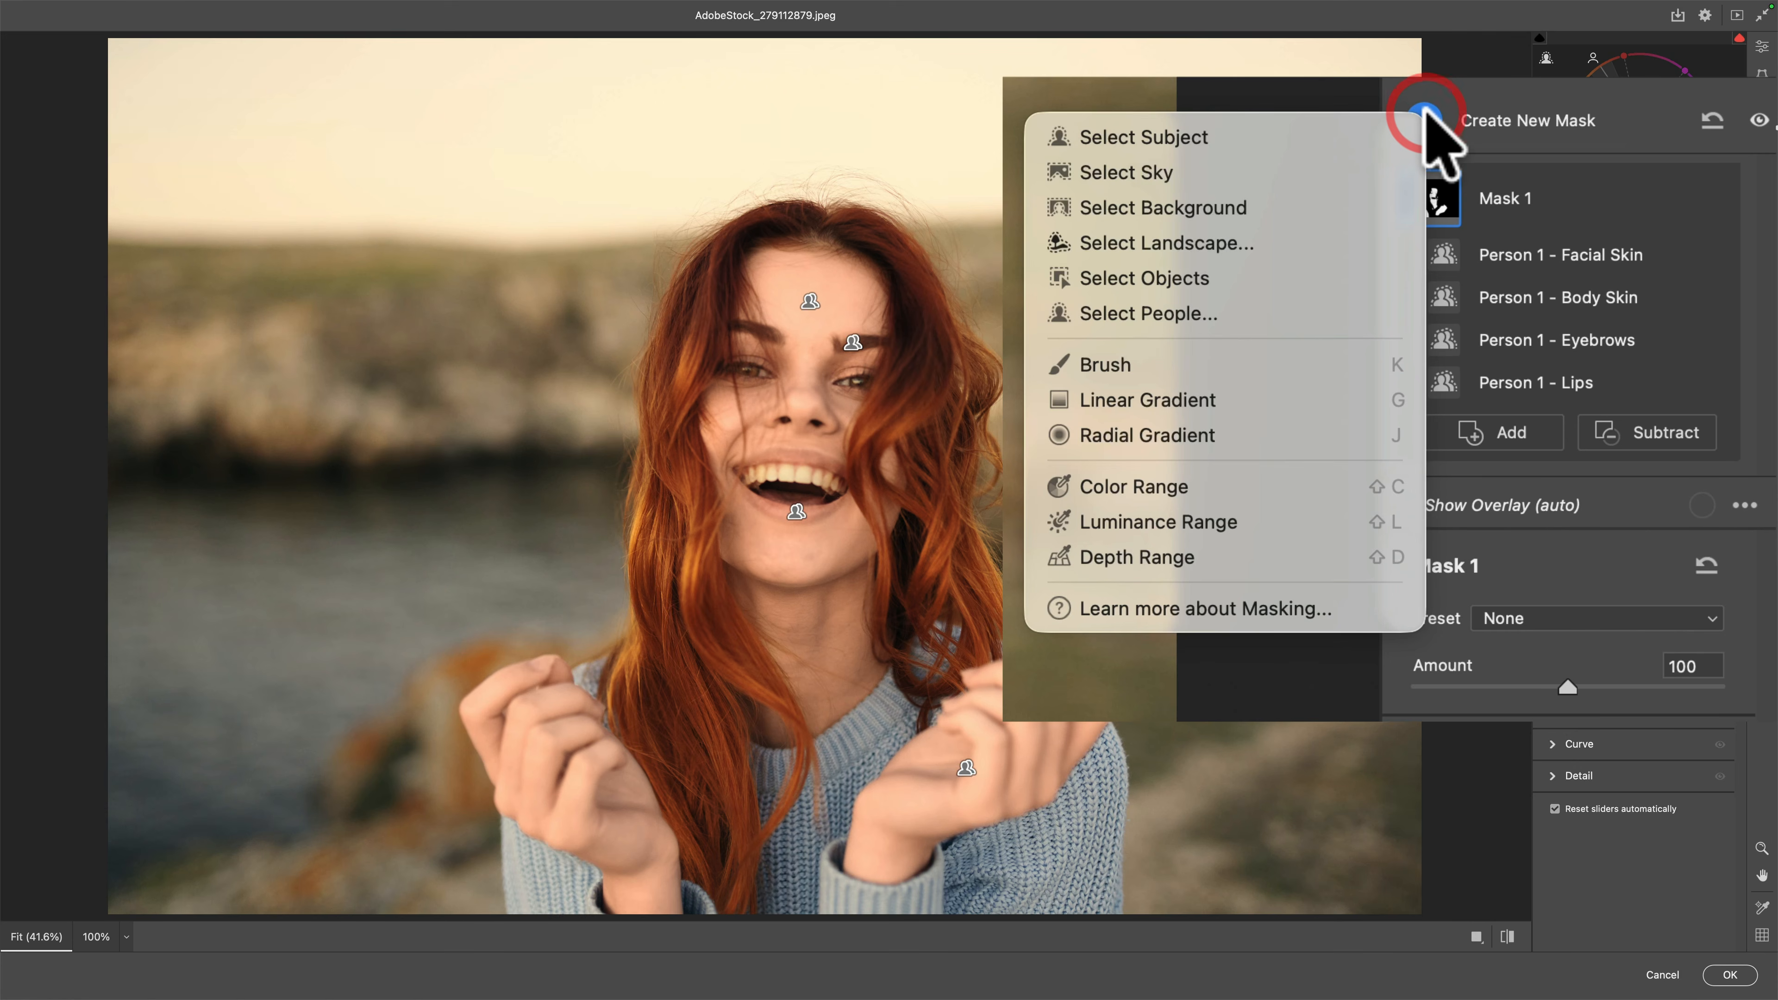
click(1176, 311)
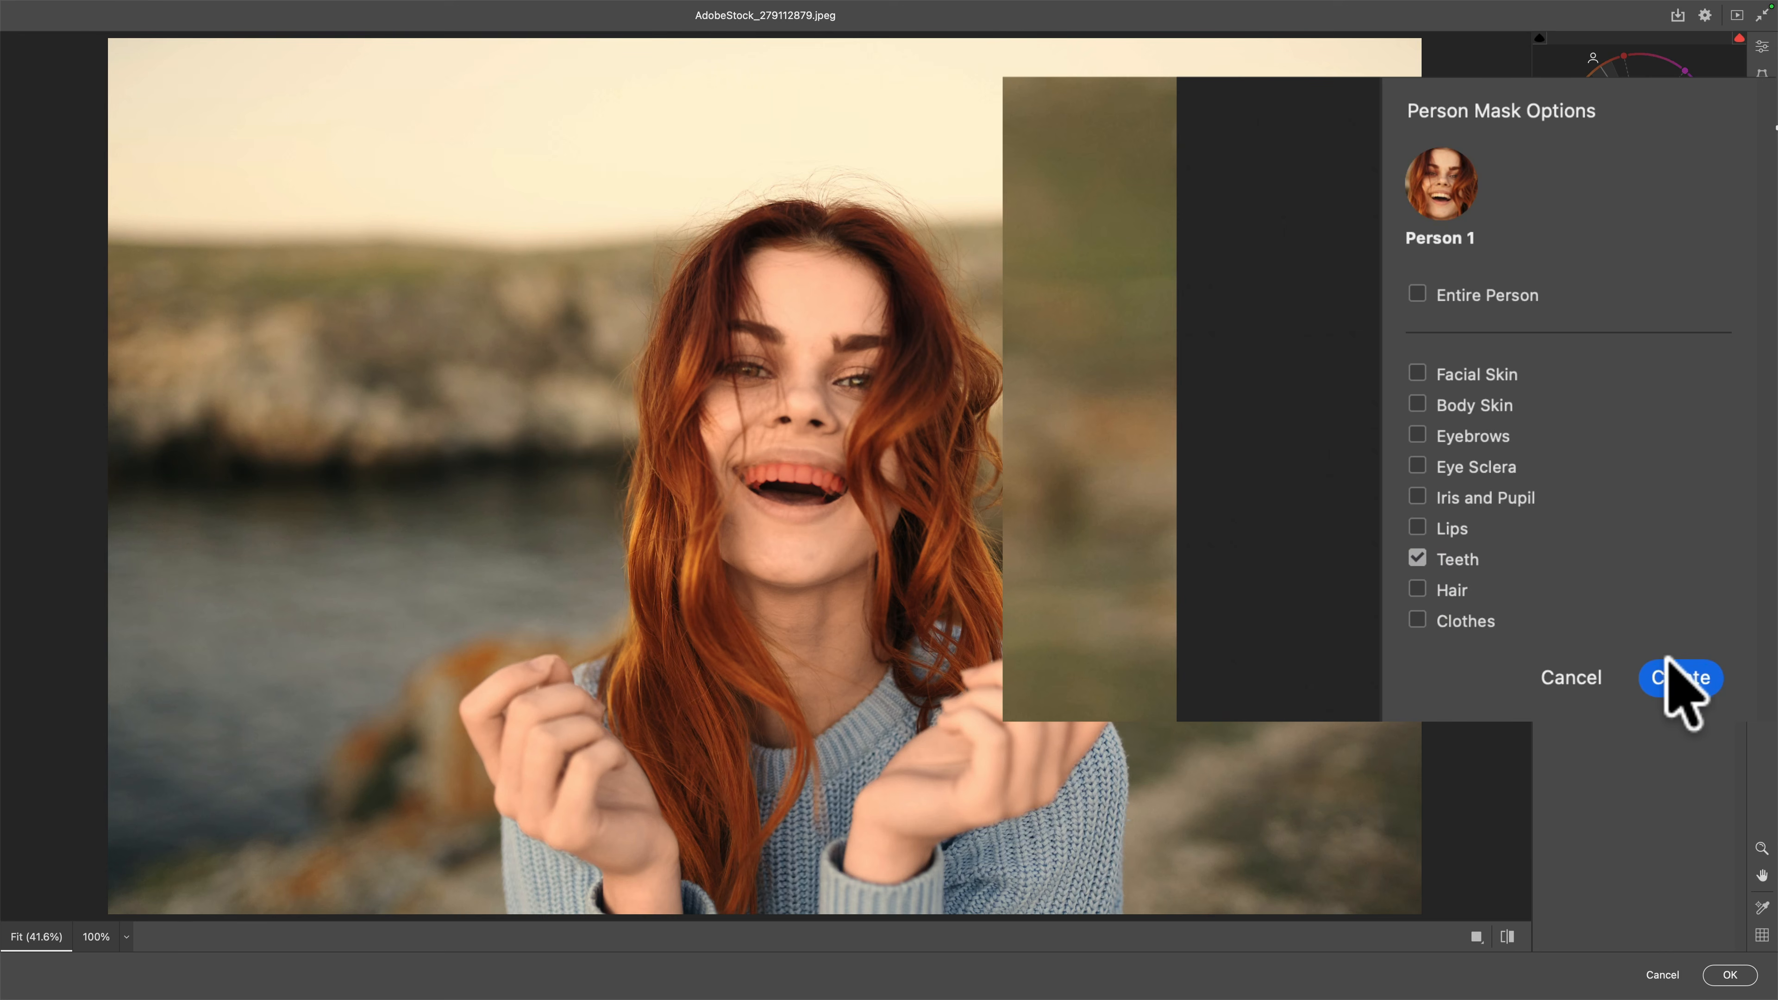
click(1679, 678)
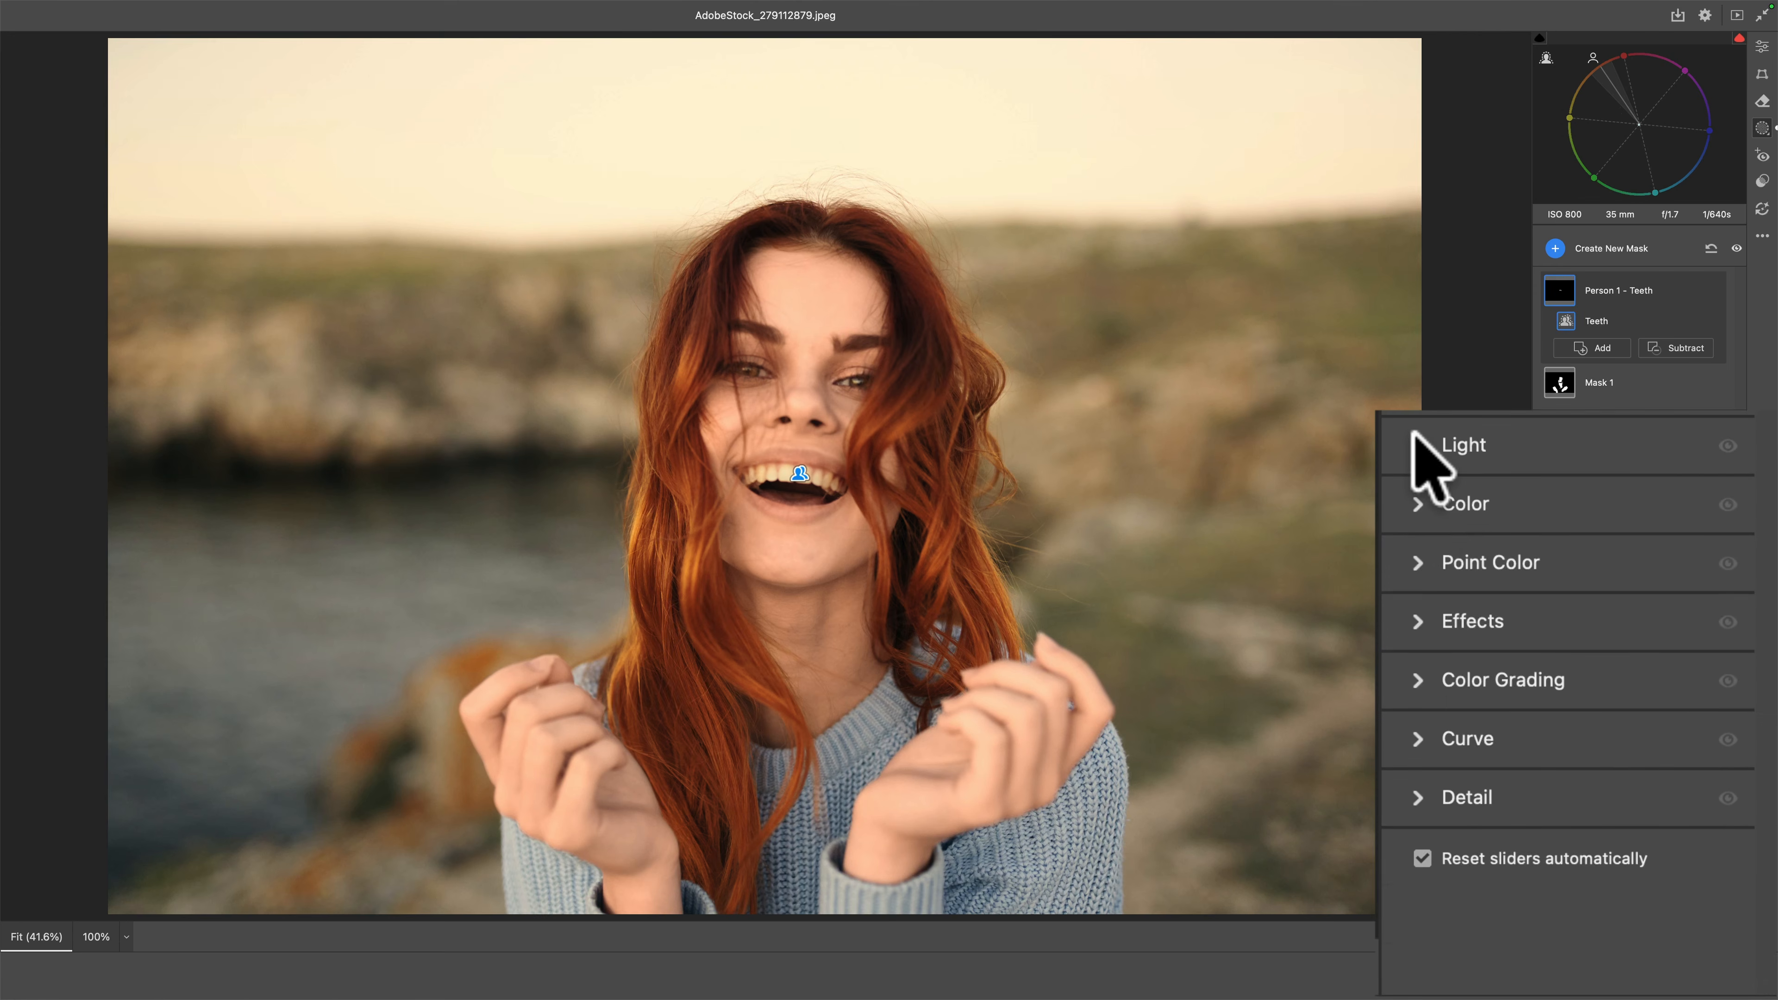
Brighten and whiten the masked teeth with Exposure +0.40 and Saturation -28.
click(1551, 644)
drag(1566, 446, 1574, 444)
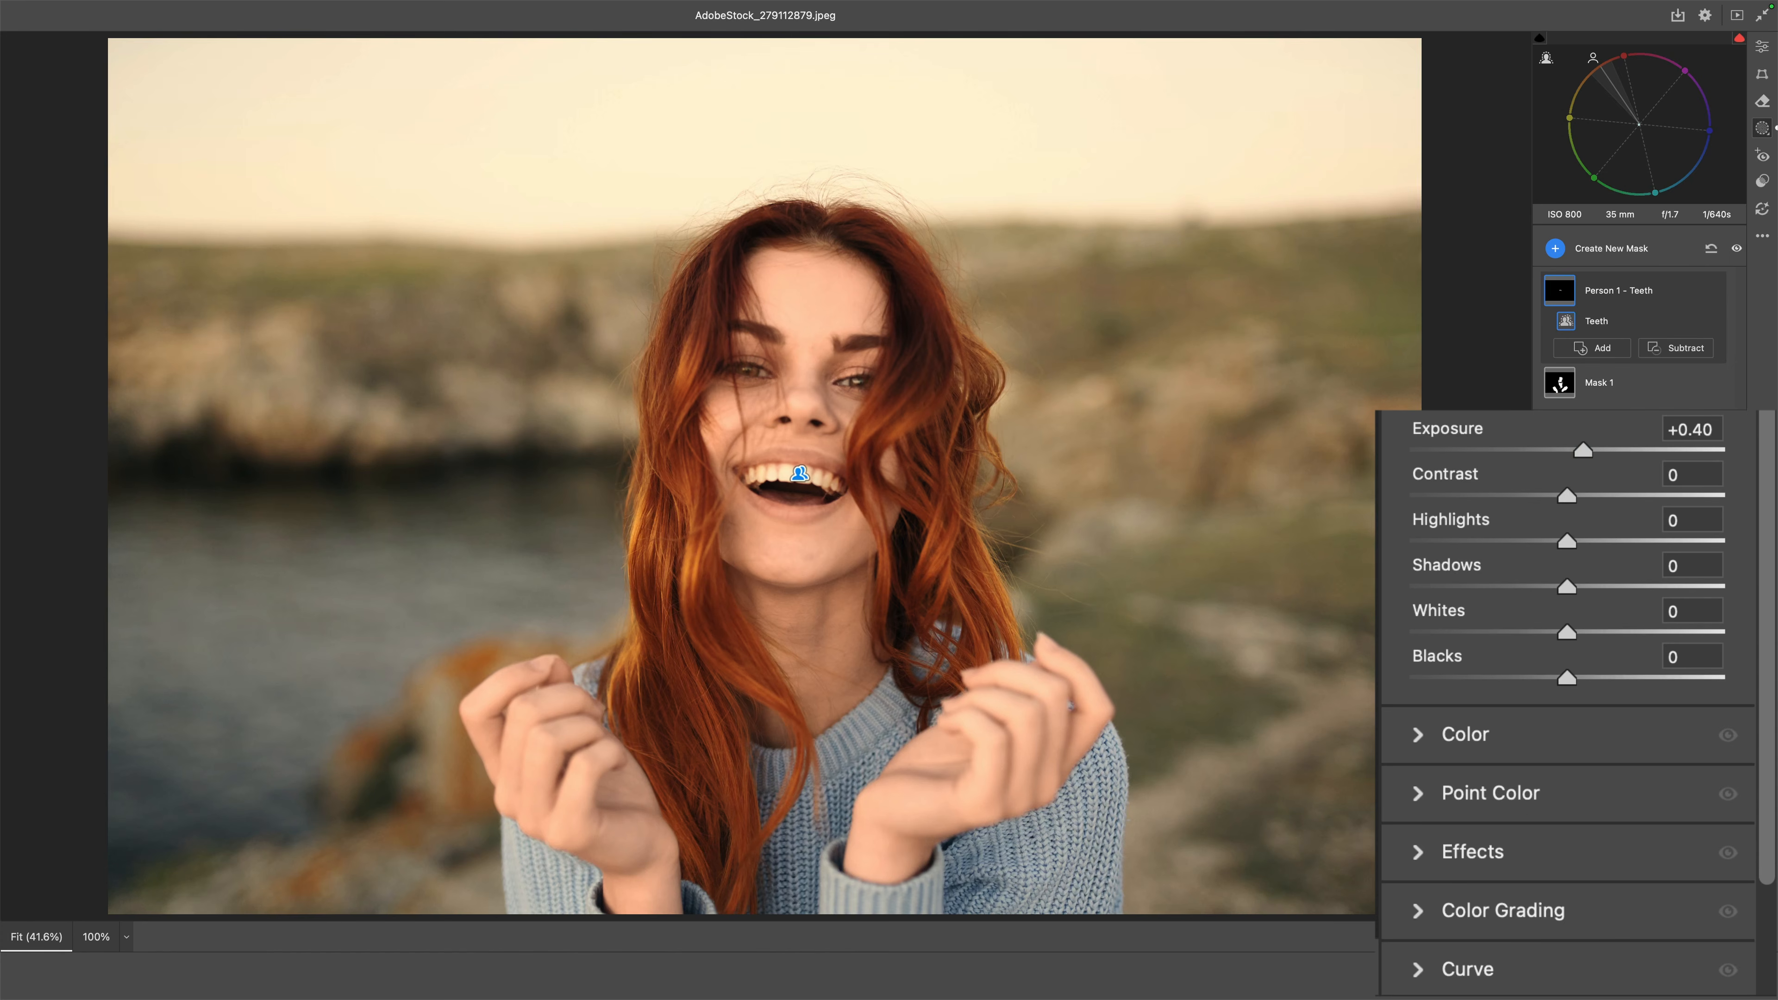
click(1428, 441)
click(1432, 505)
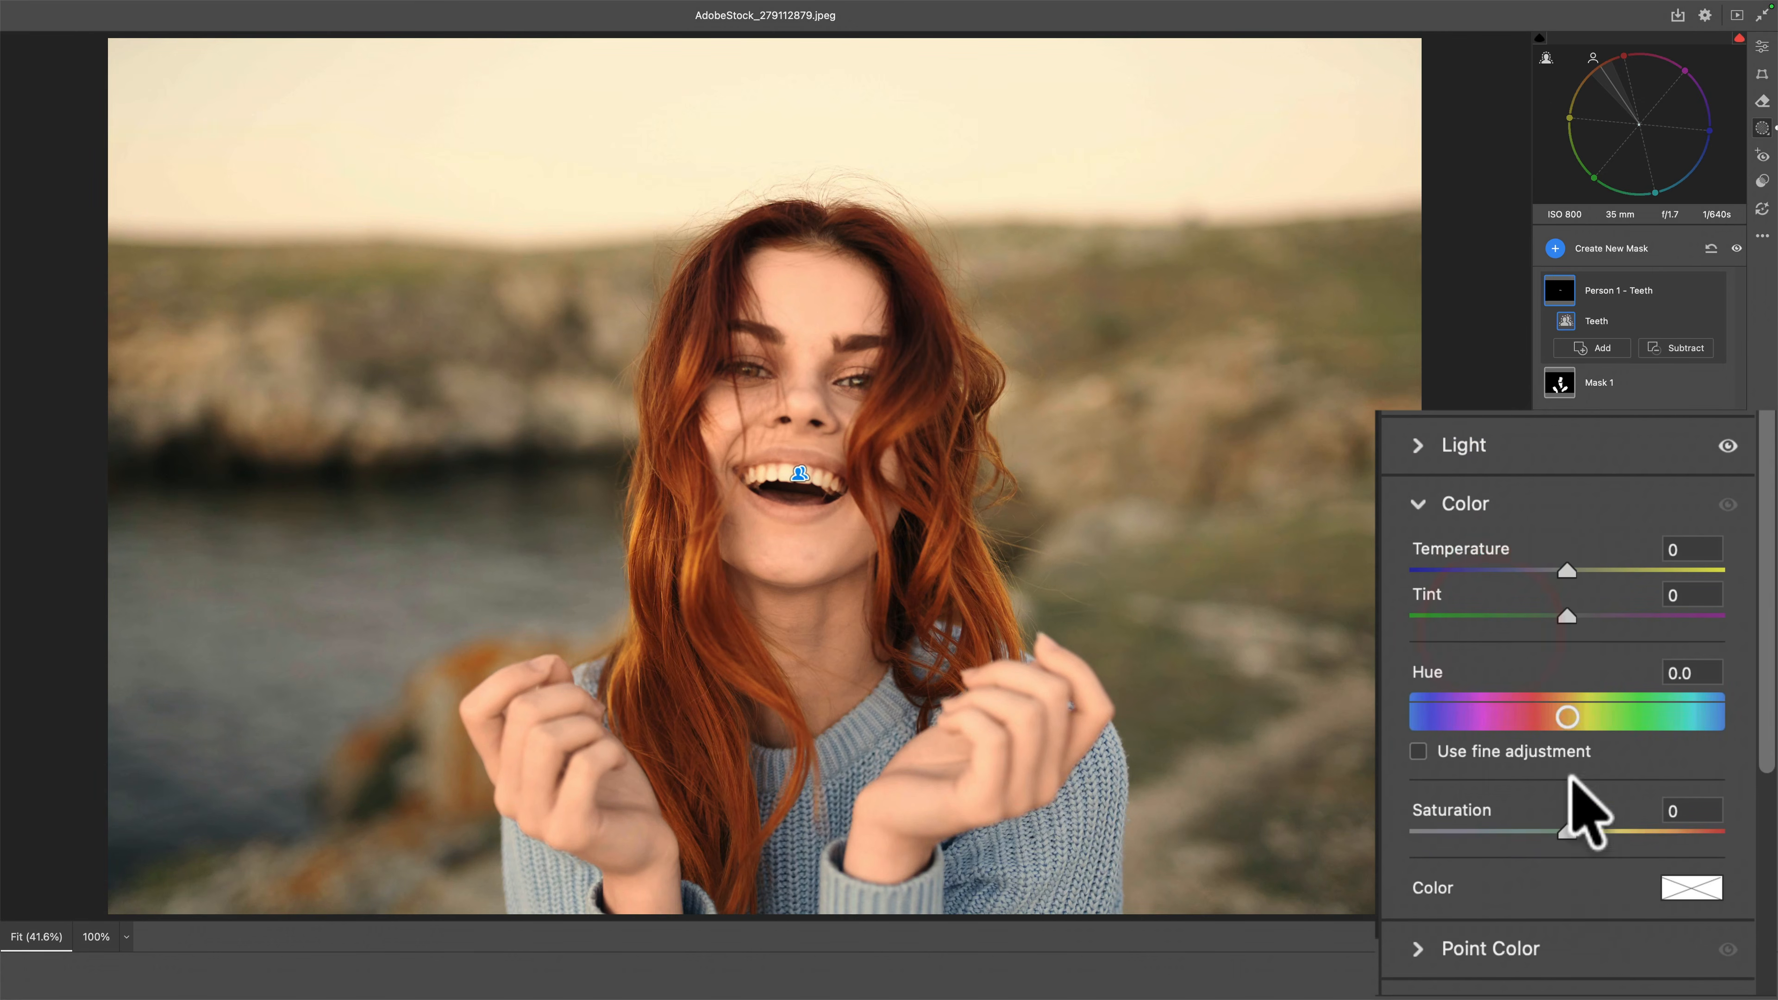
drag(1566, 830, 1526, 834)
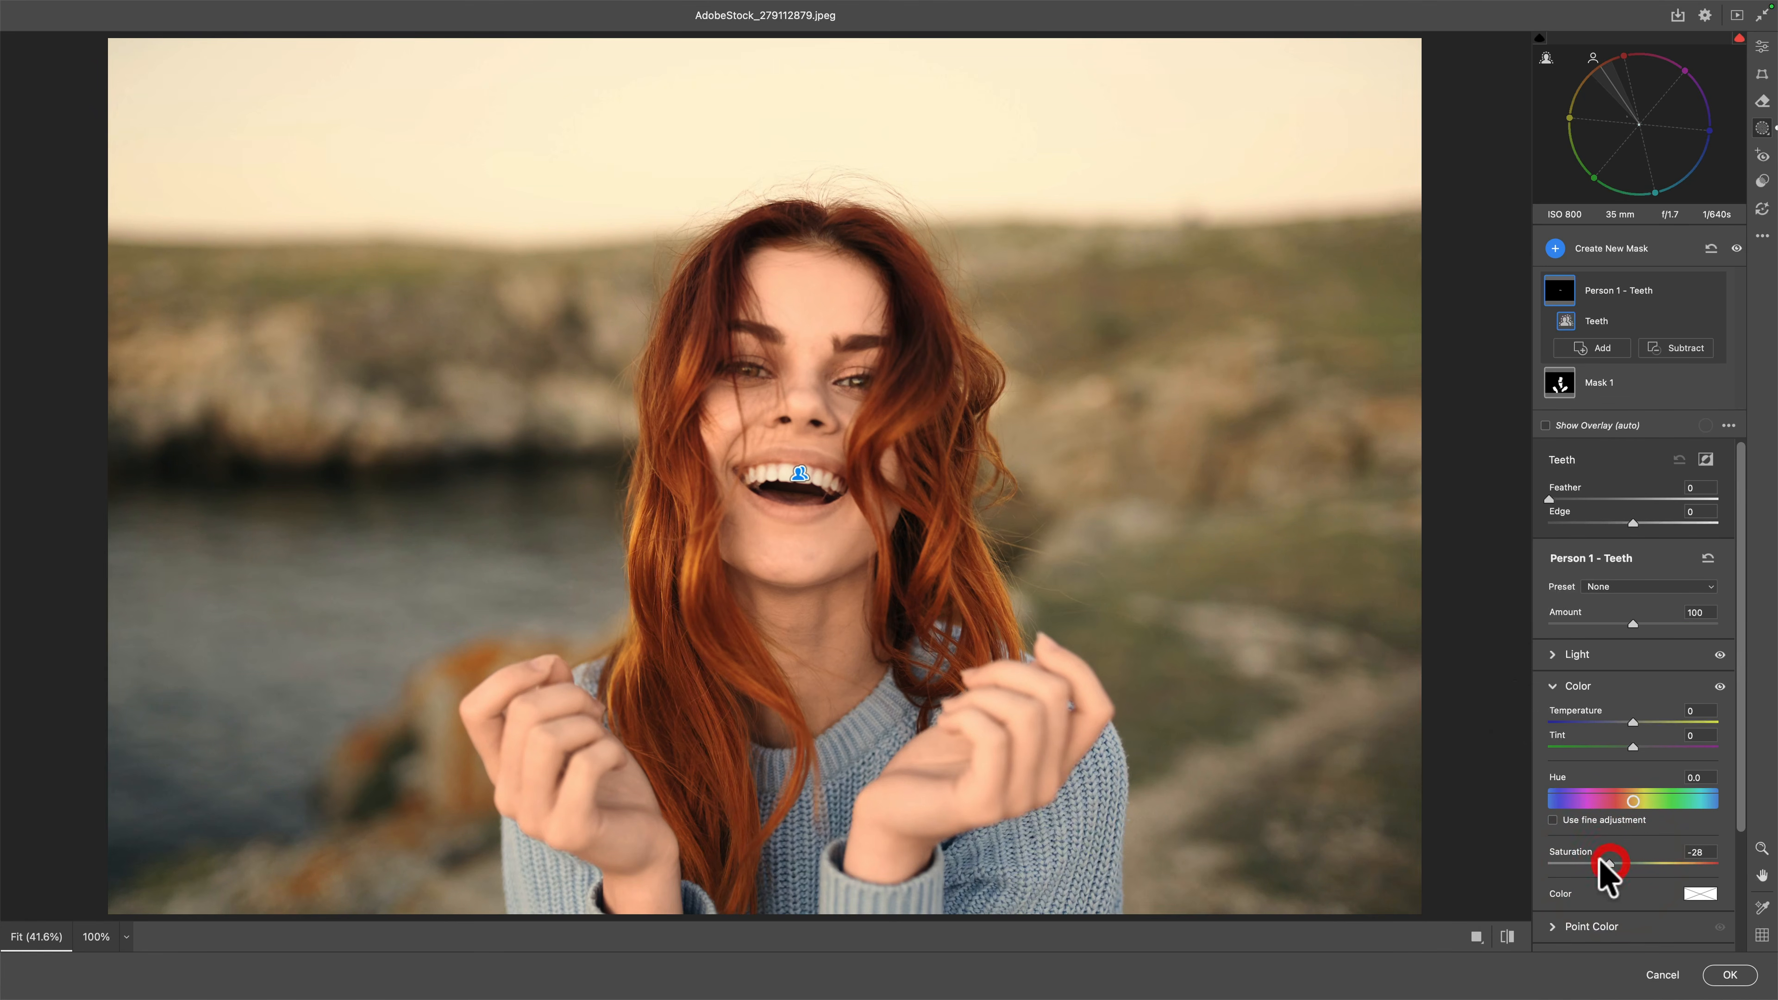
Return to the general edit settings, compare the portrait with its default settings, and apply the Camera Raw Filter.
click(1758, 47)
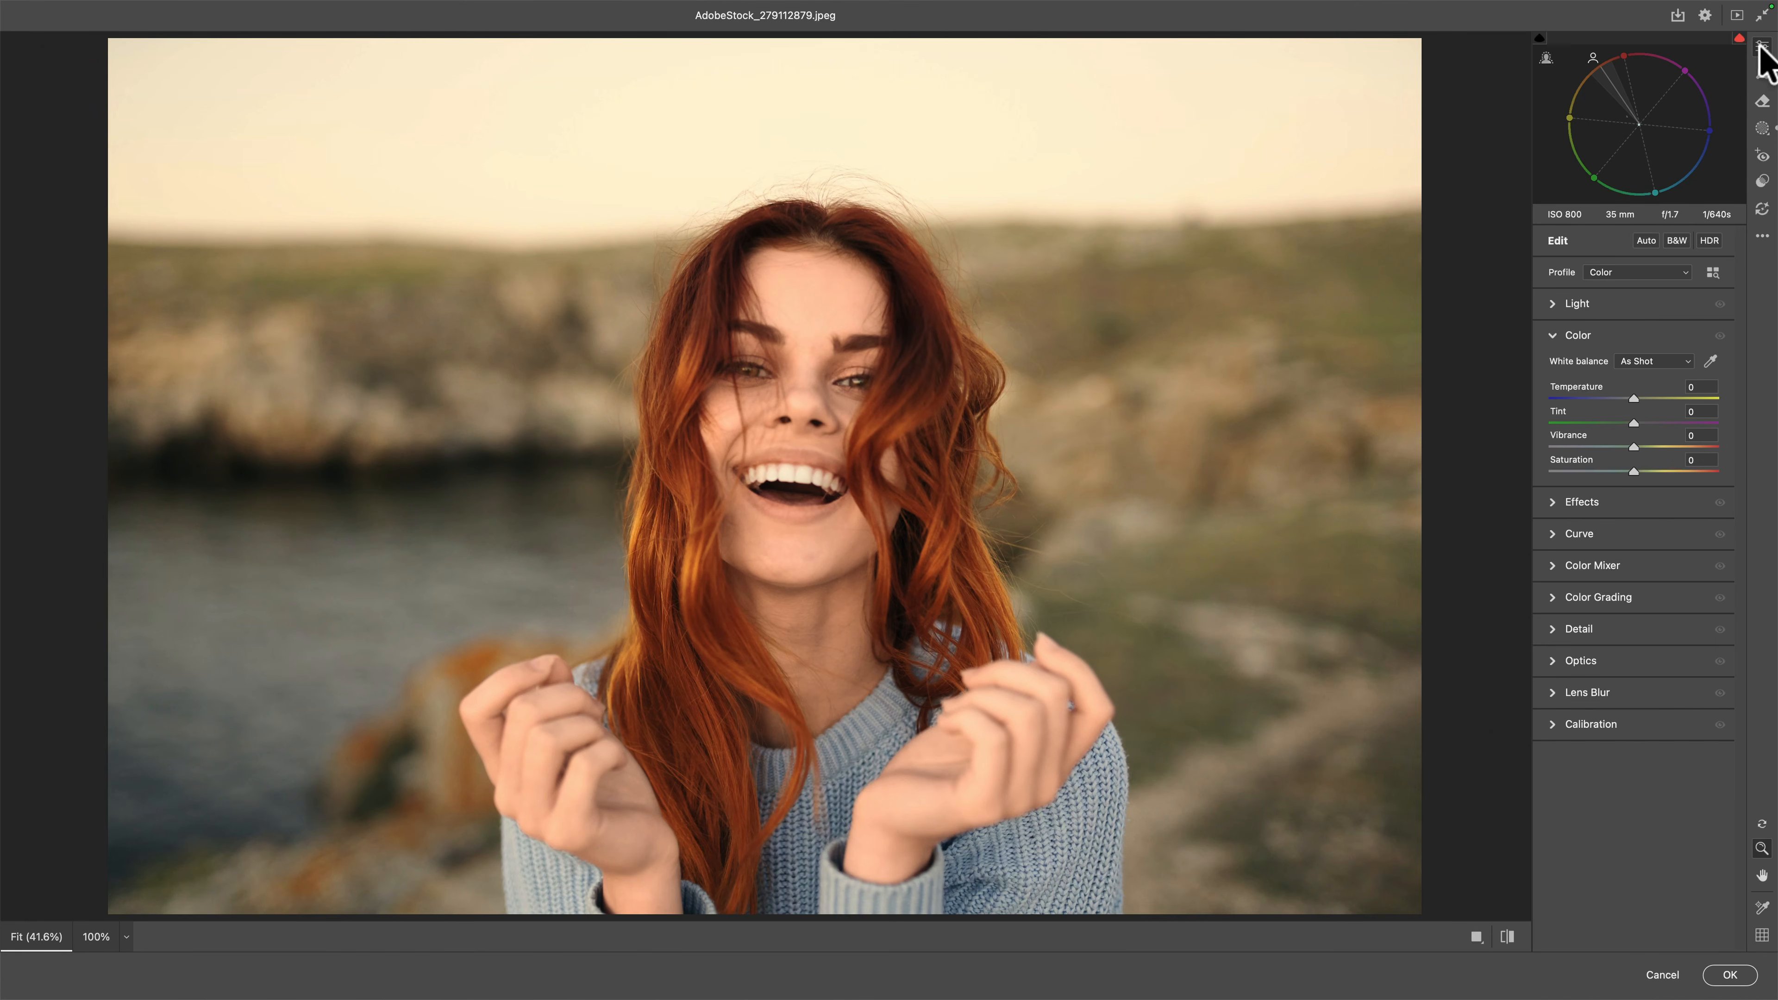
click(1506, 937)
click(1507, 938)
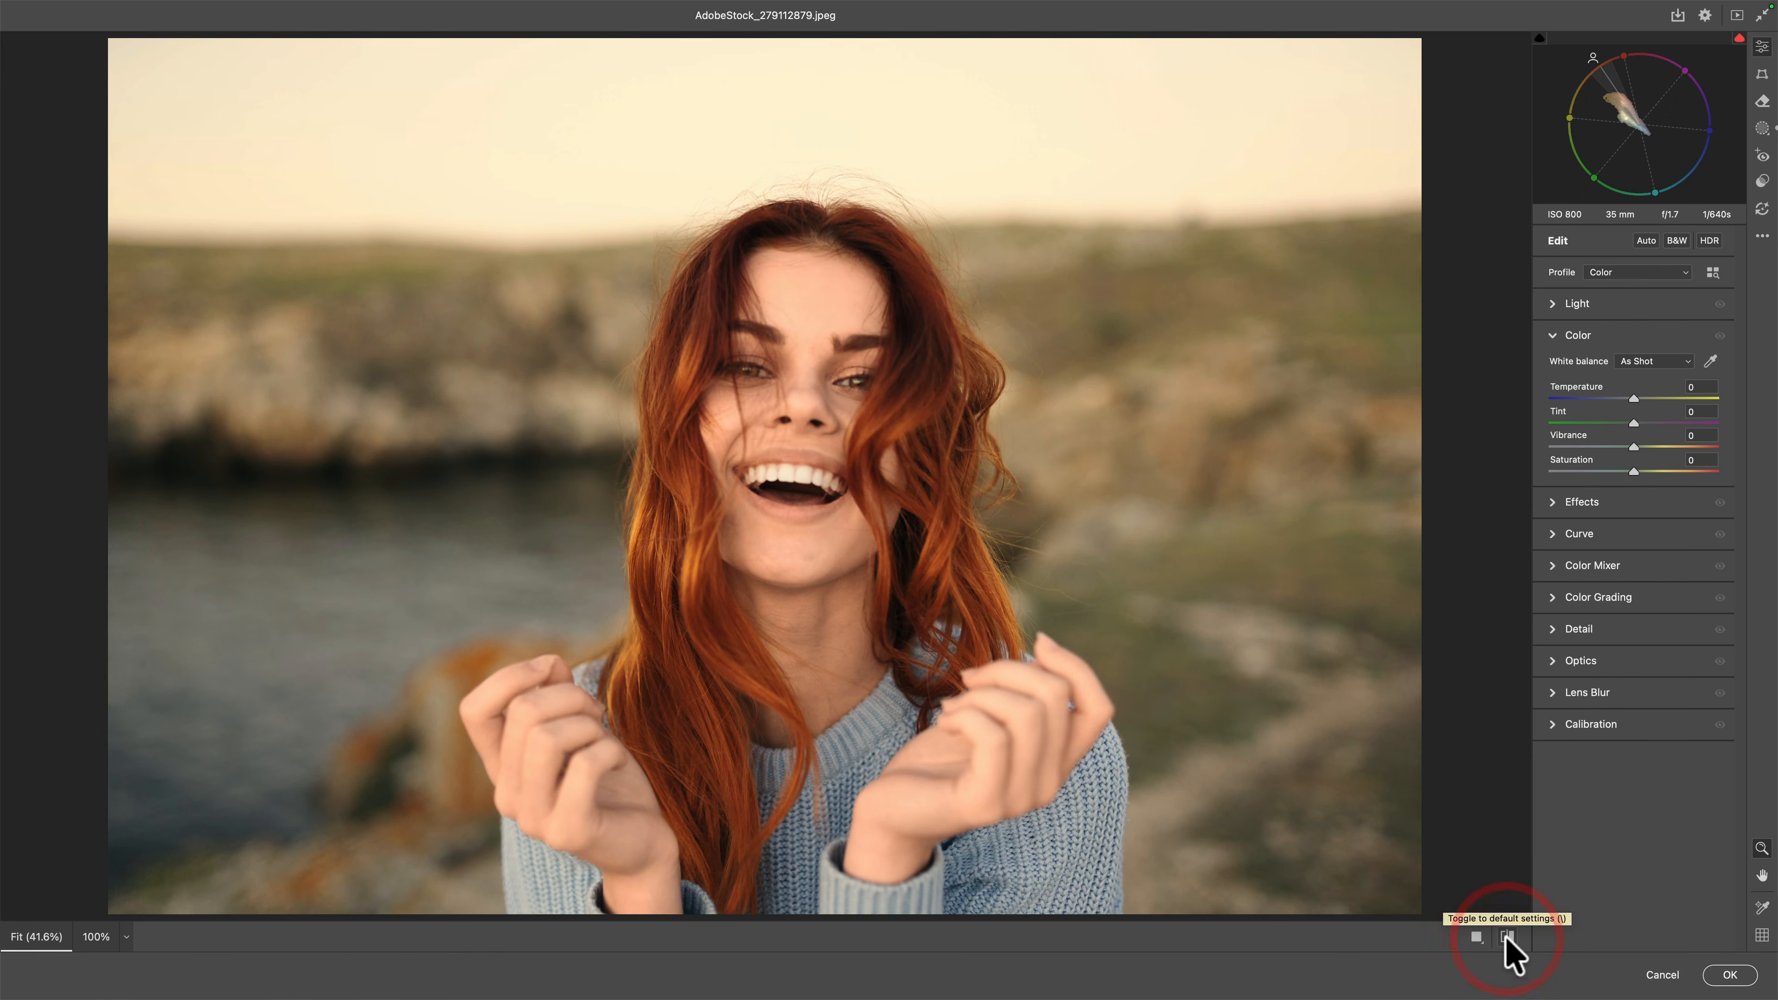
click(1507, 937)
click(1507, 936)
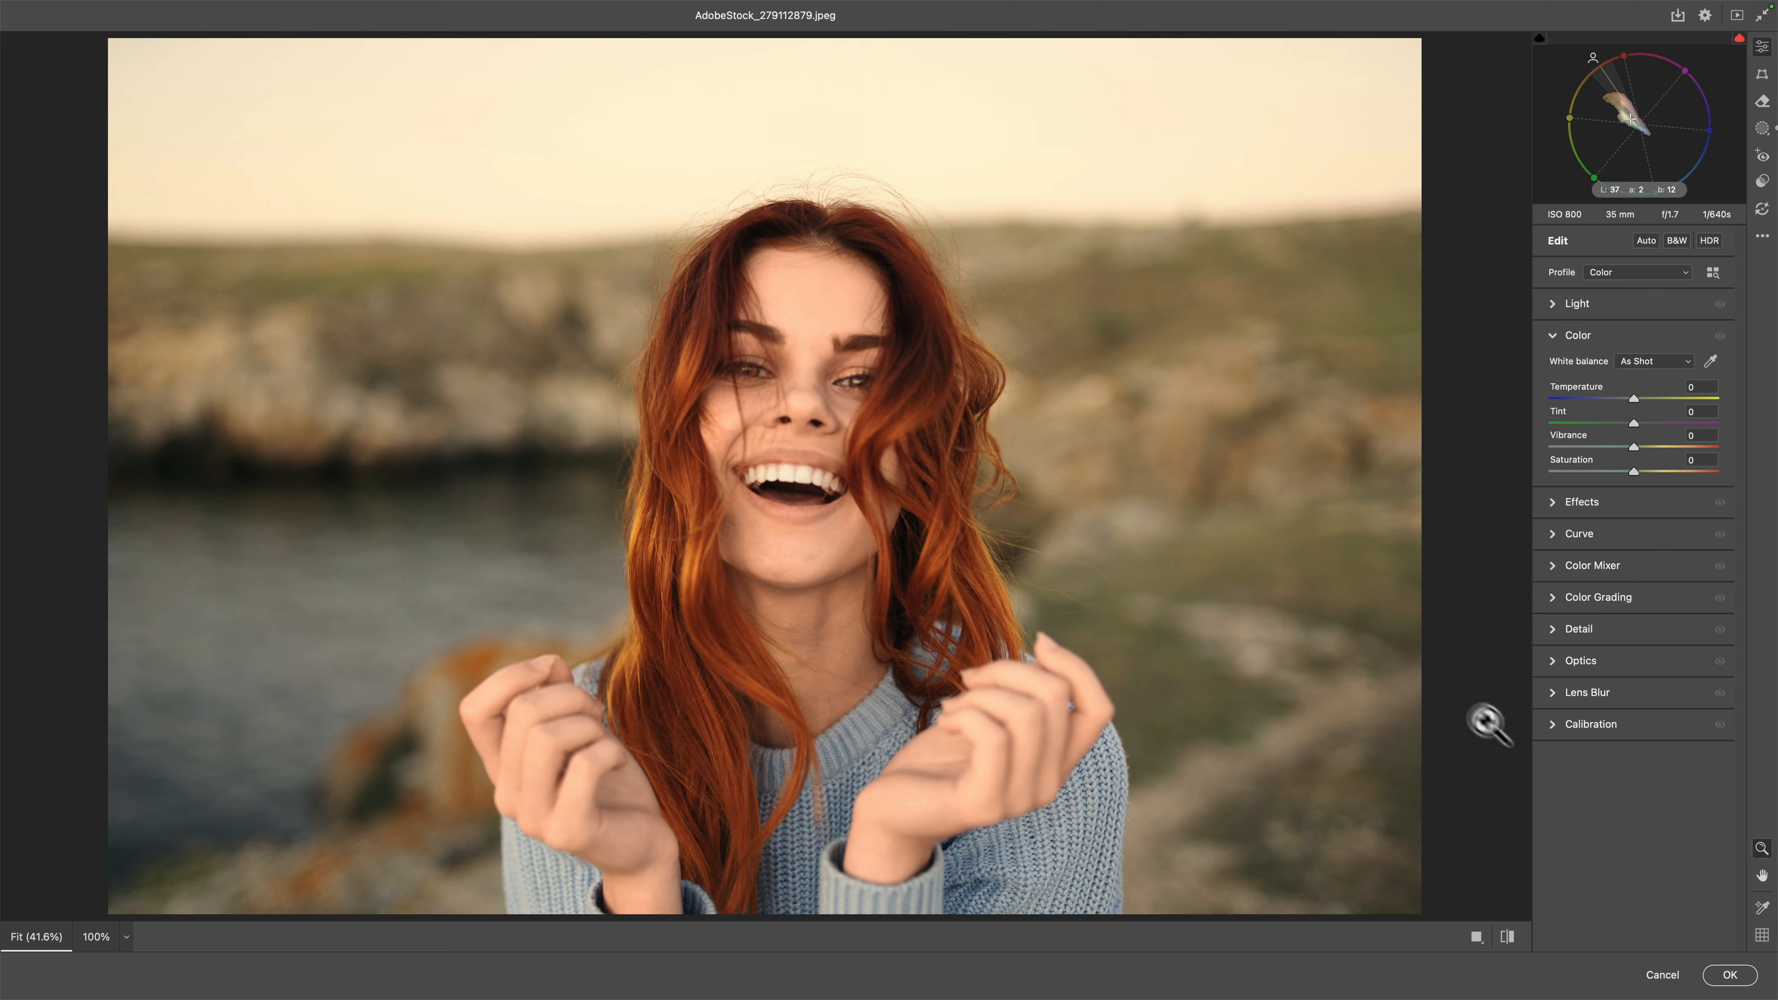
click(1728, 974)
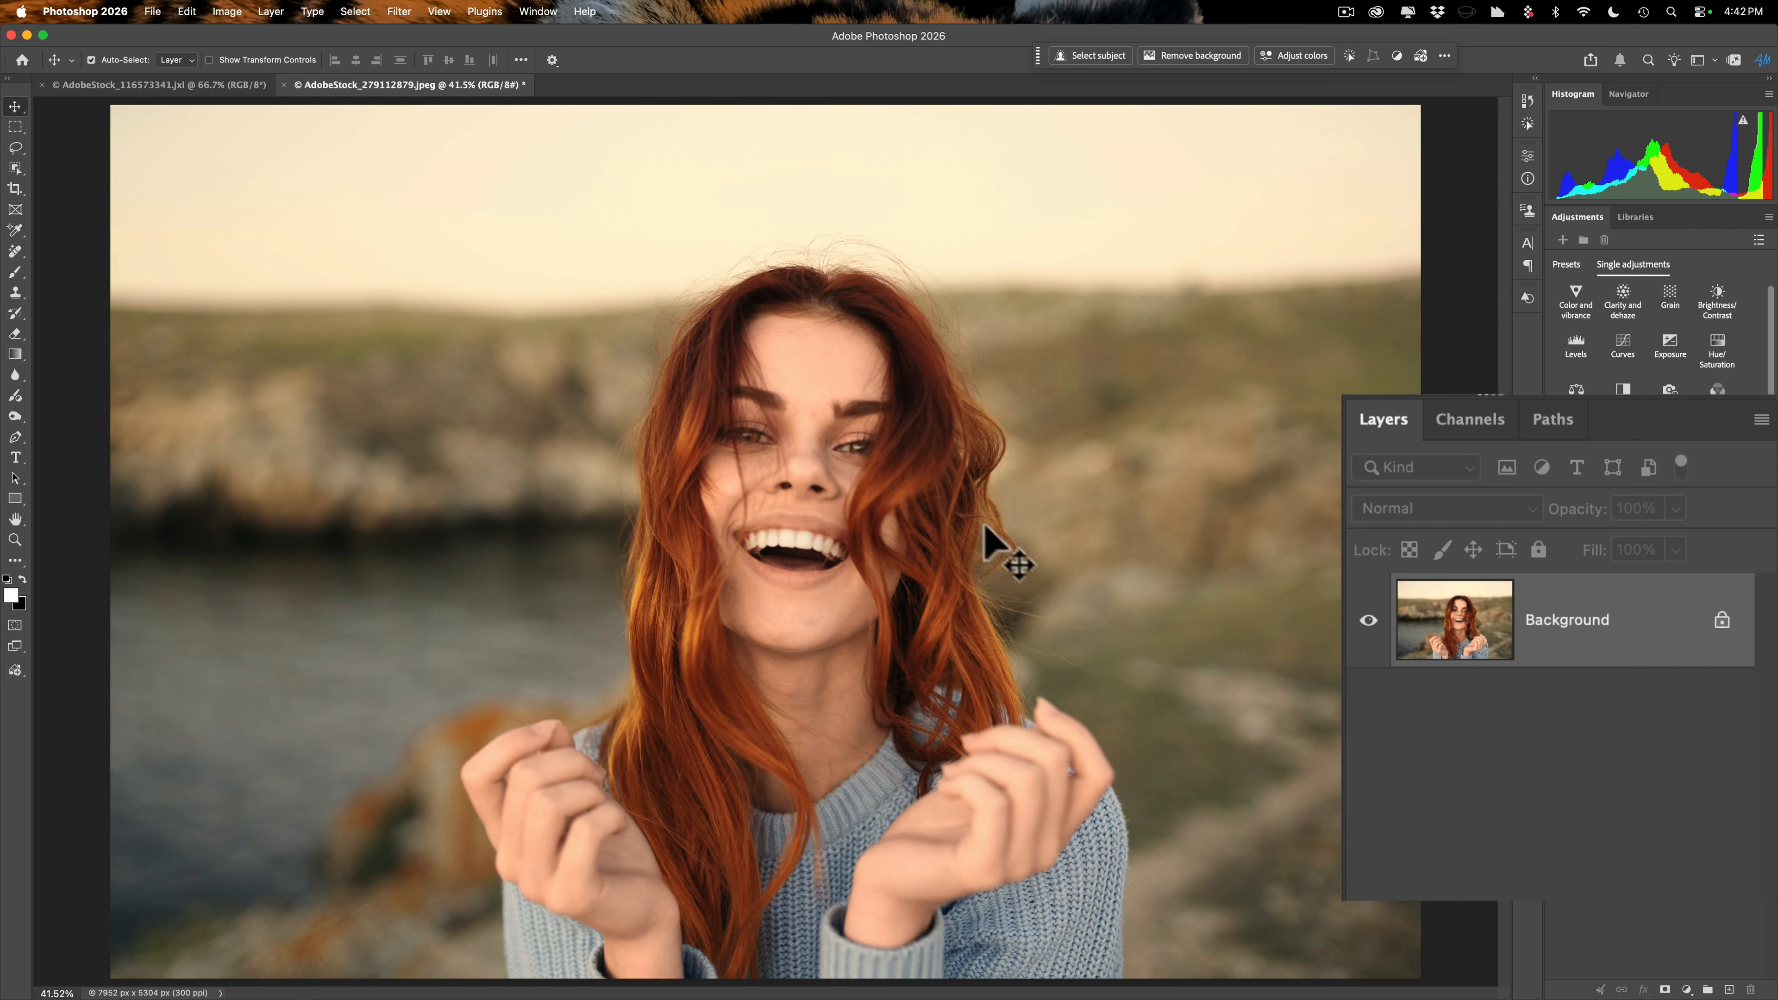
Switch to AdobeStock_116573341.jxl, fit it to the window, and duplicate its Background layer.
click(123, 86)
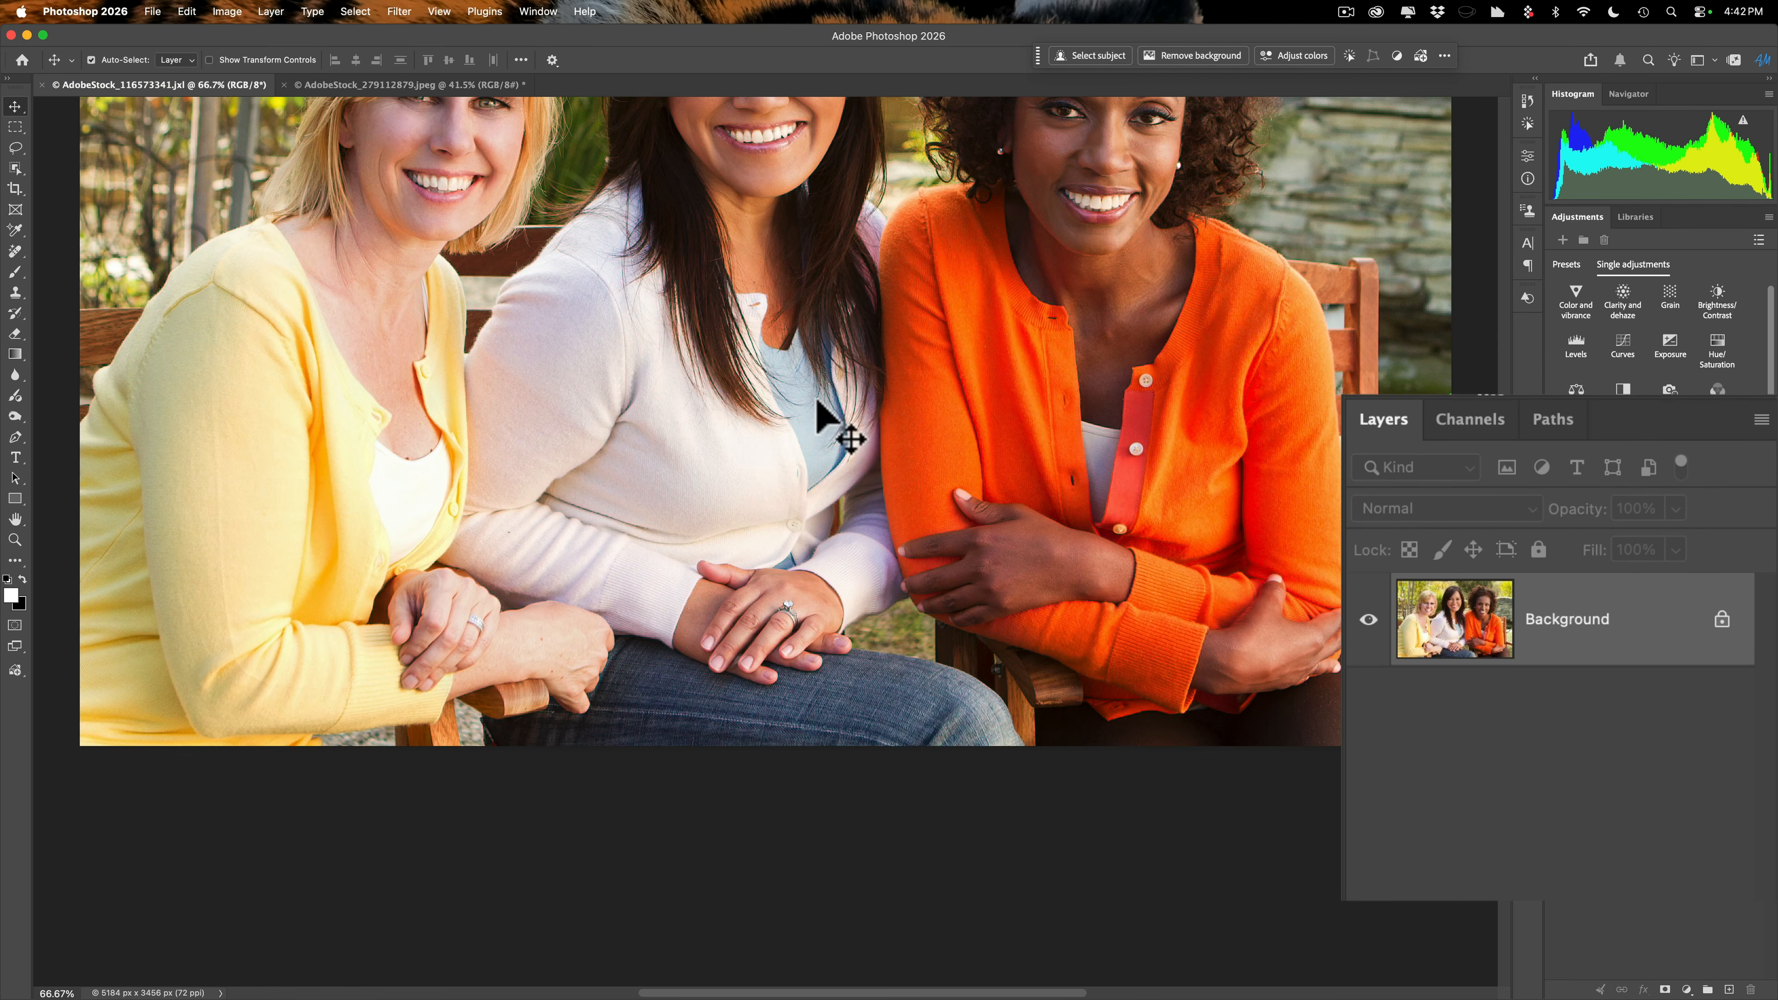
key(super+0)
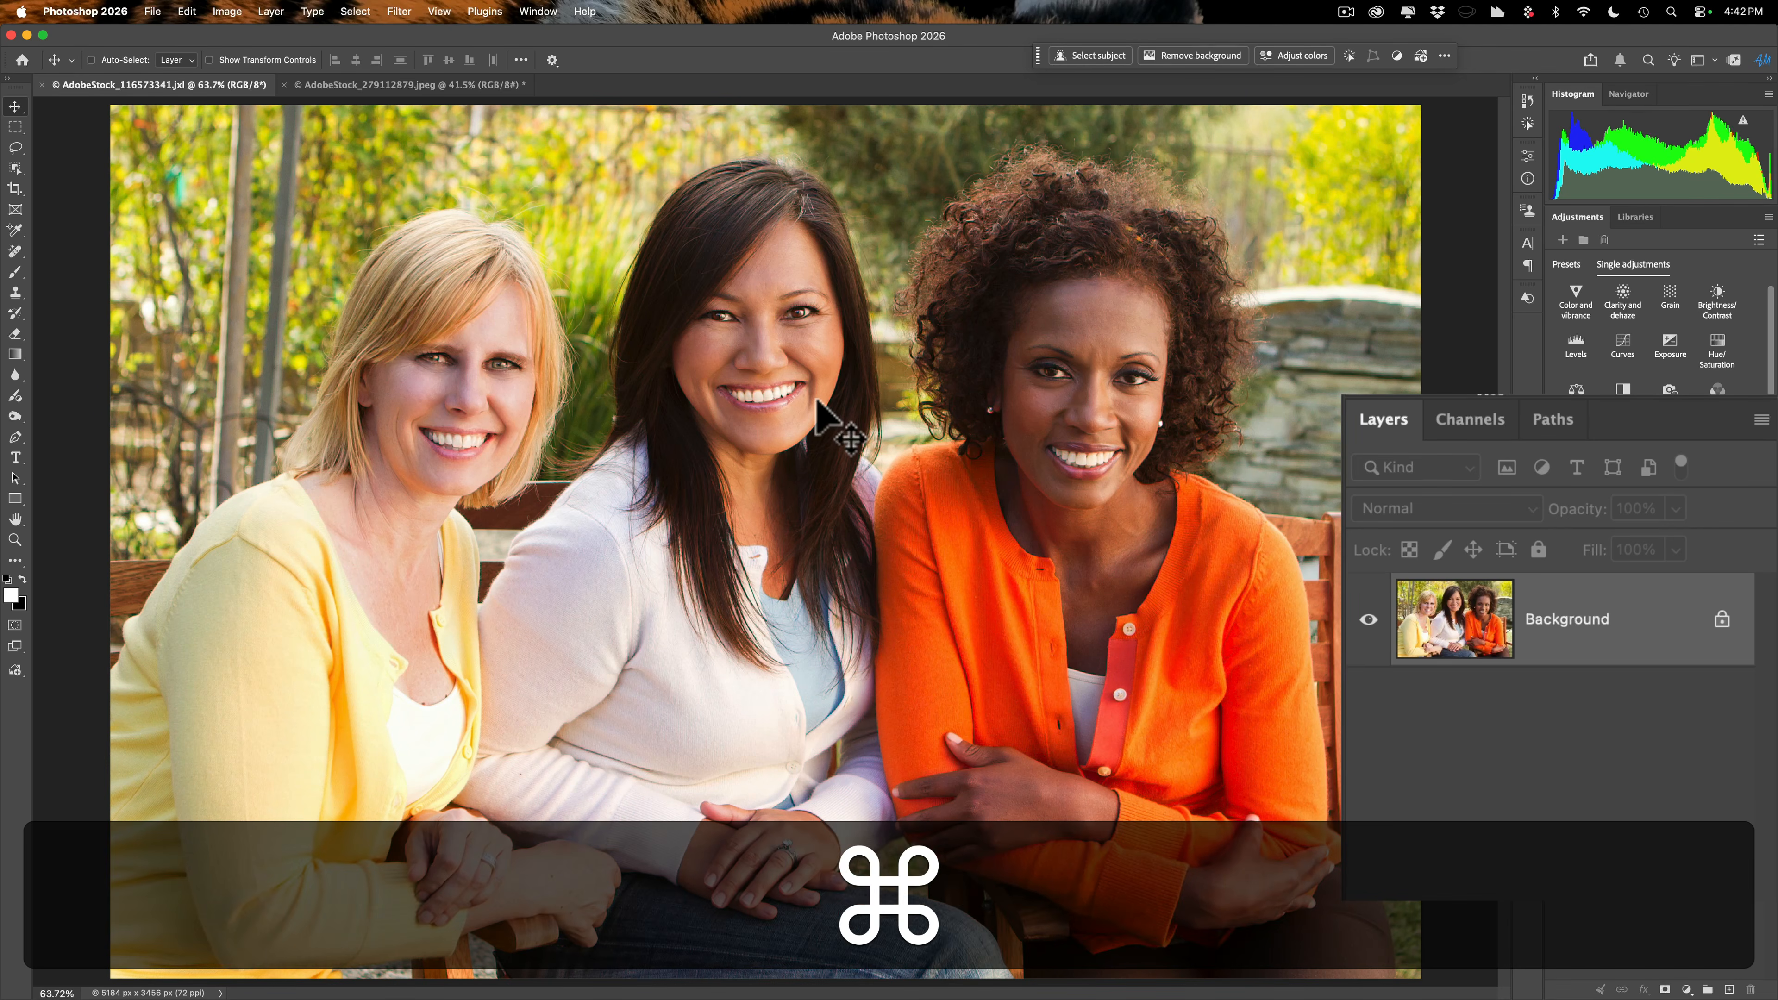
key(super+j)
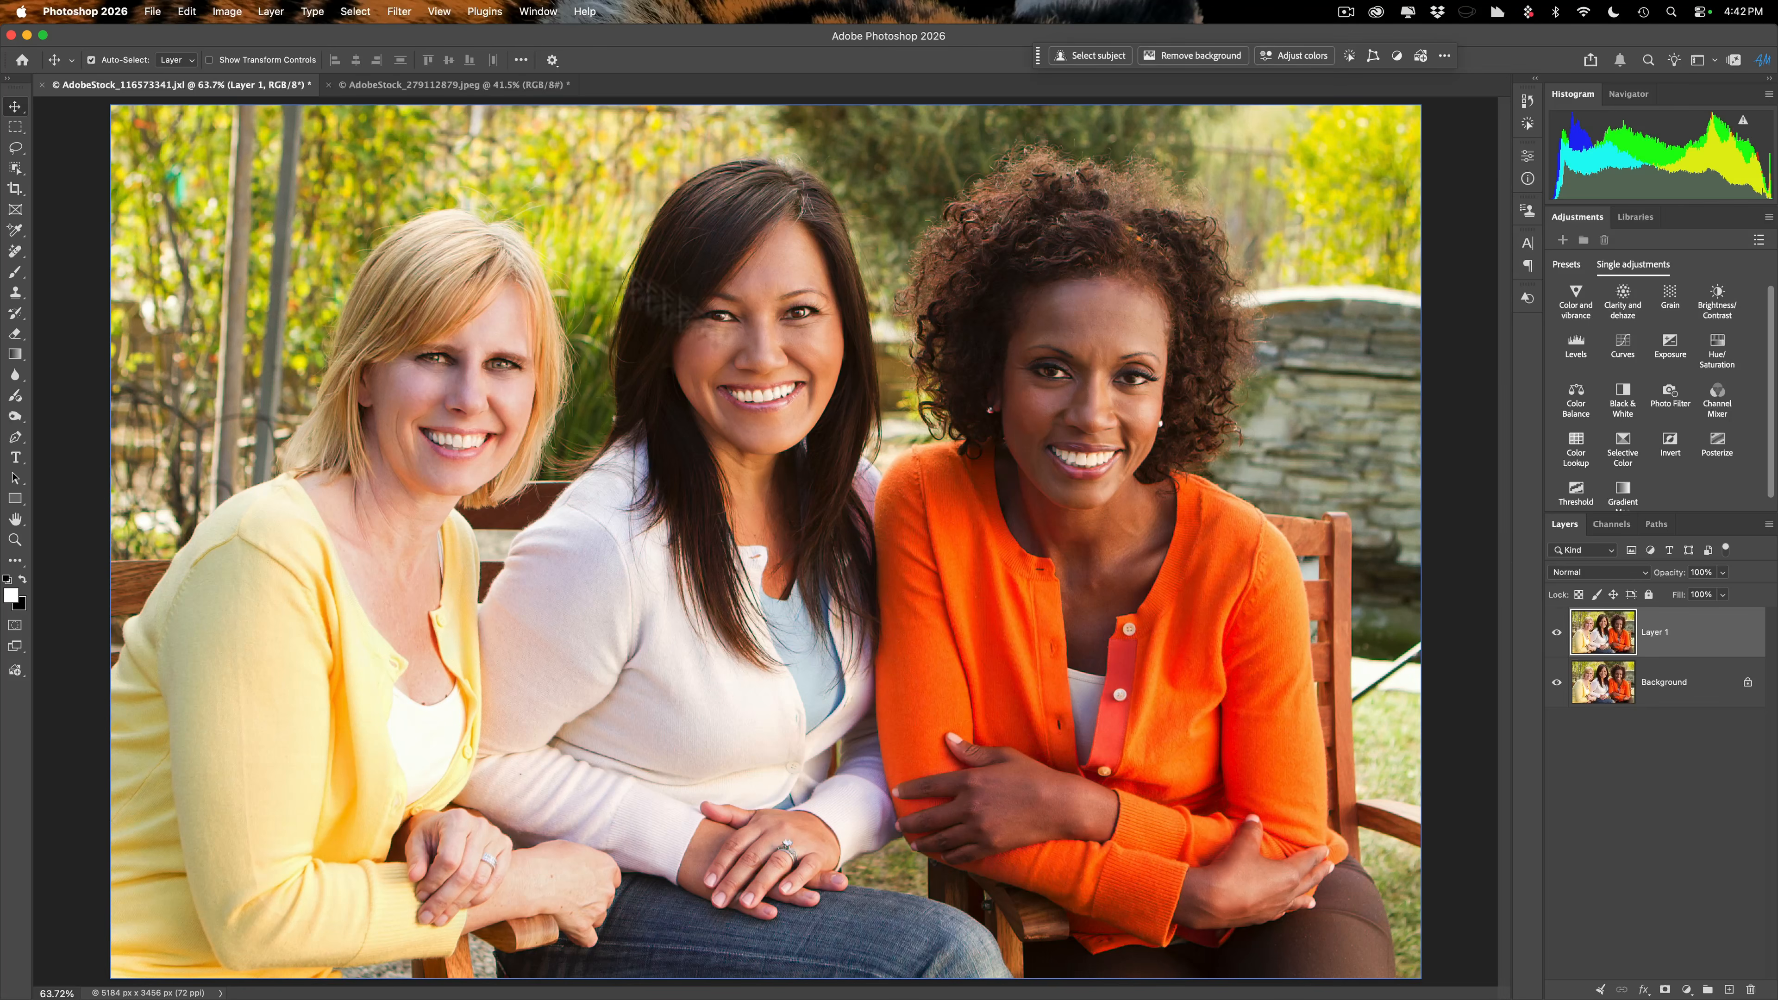
Convert the duplicated layer for Smart Filters and open it in the Camera Raw Filter.
click(396, 11)
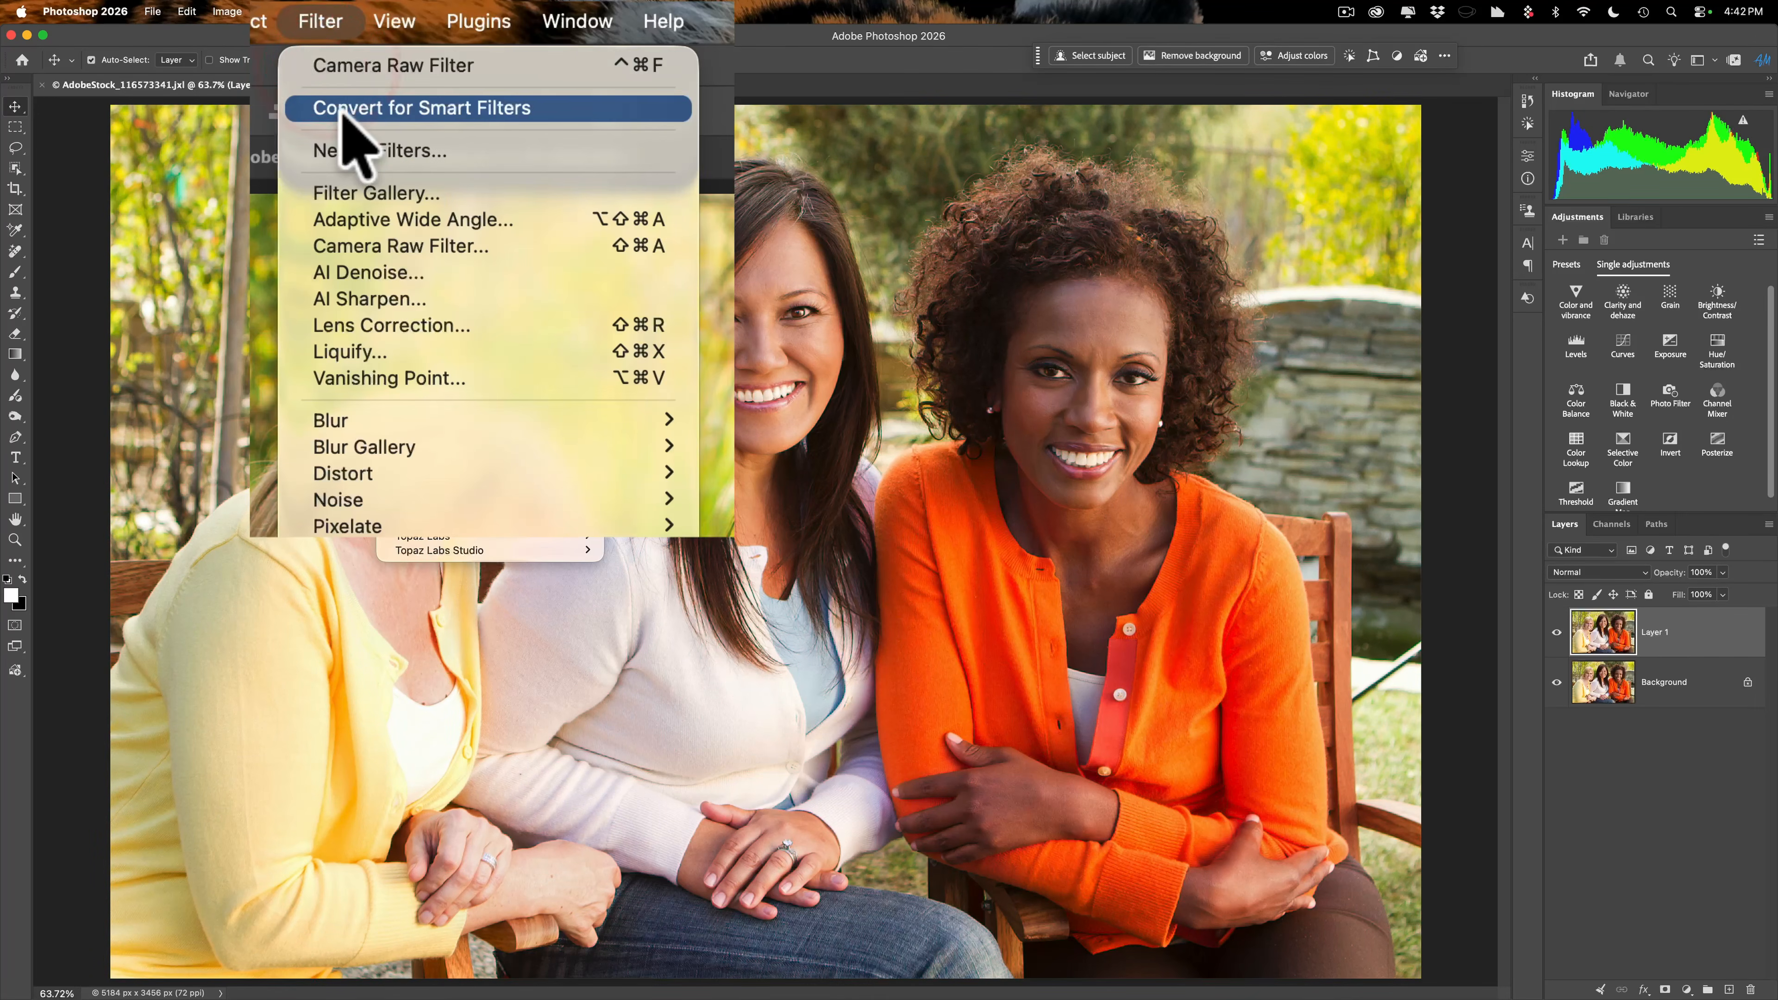
click(409, 54)
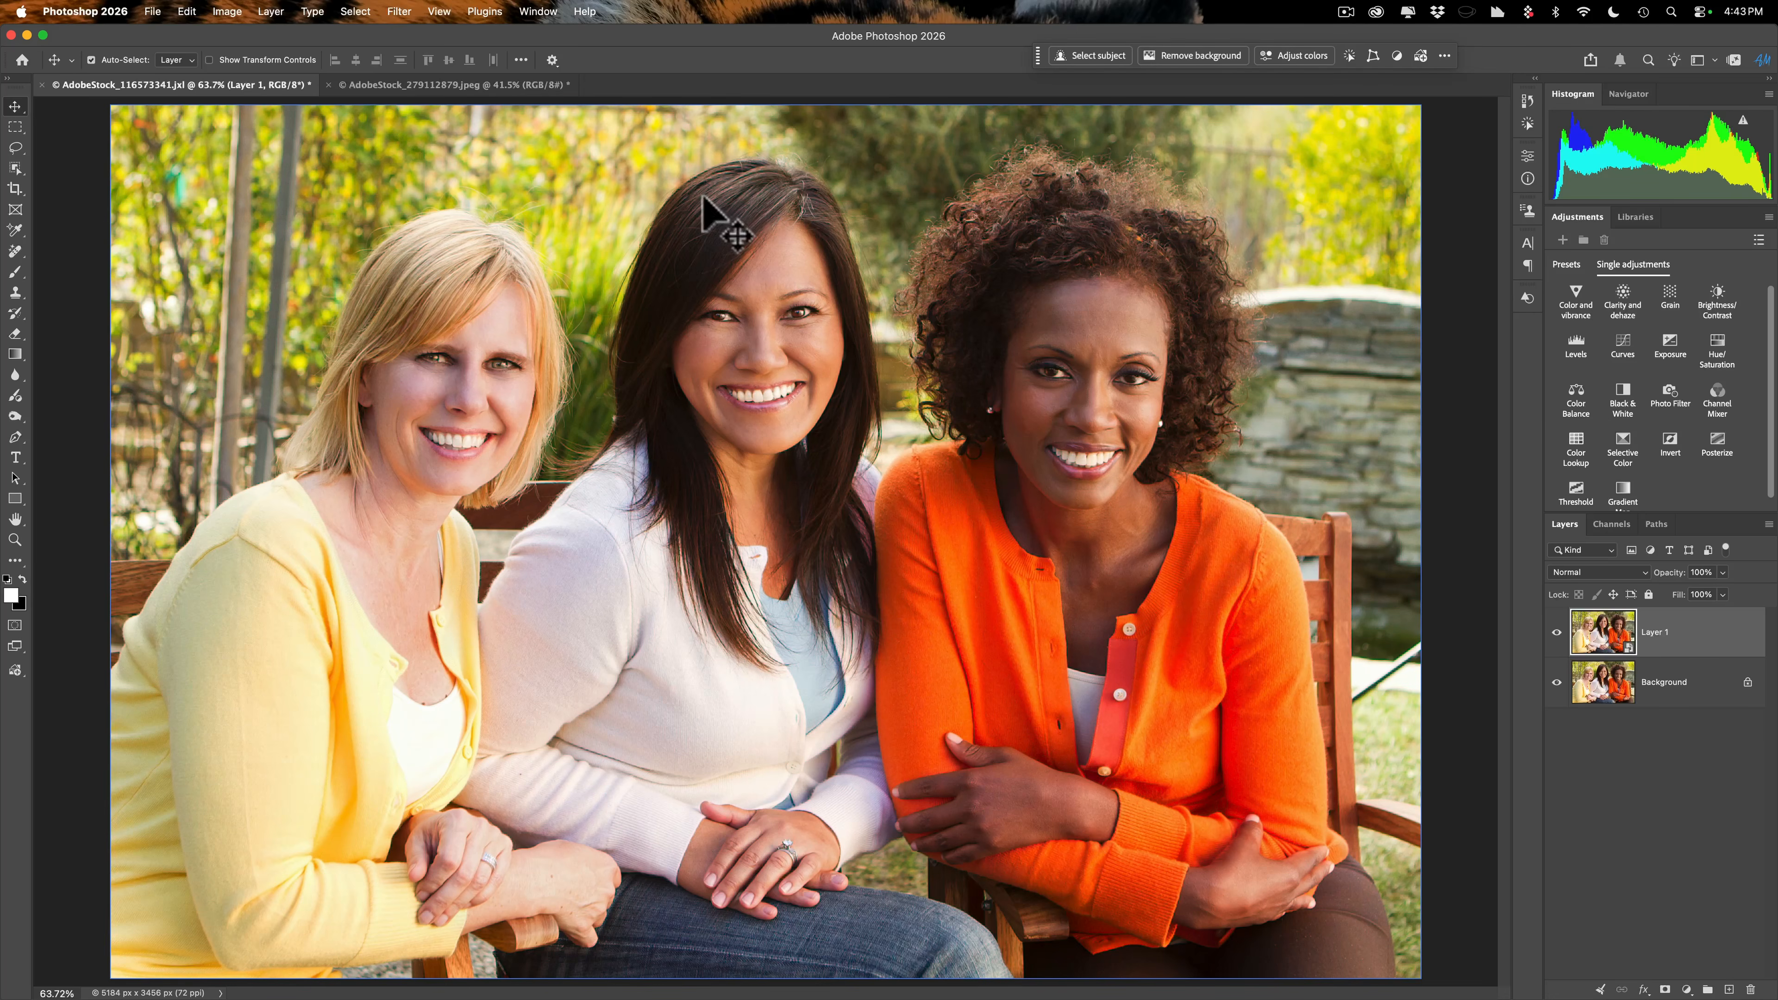
click(399, 11)
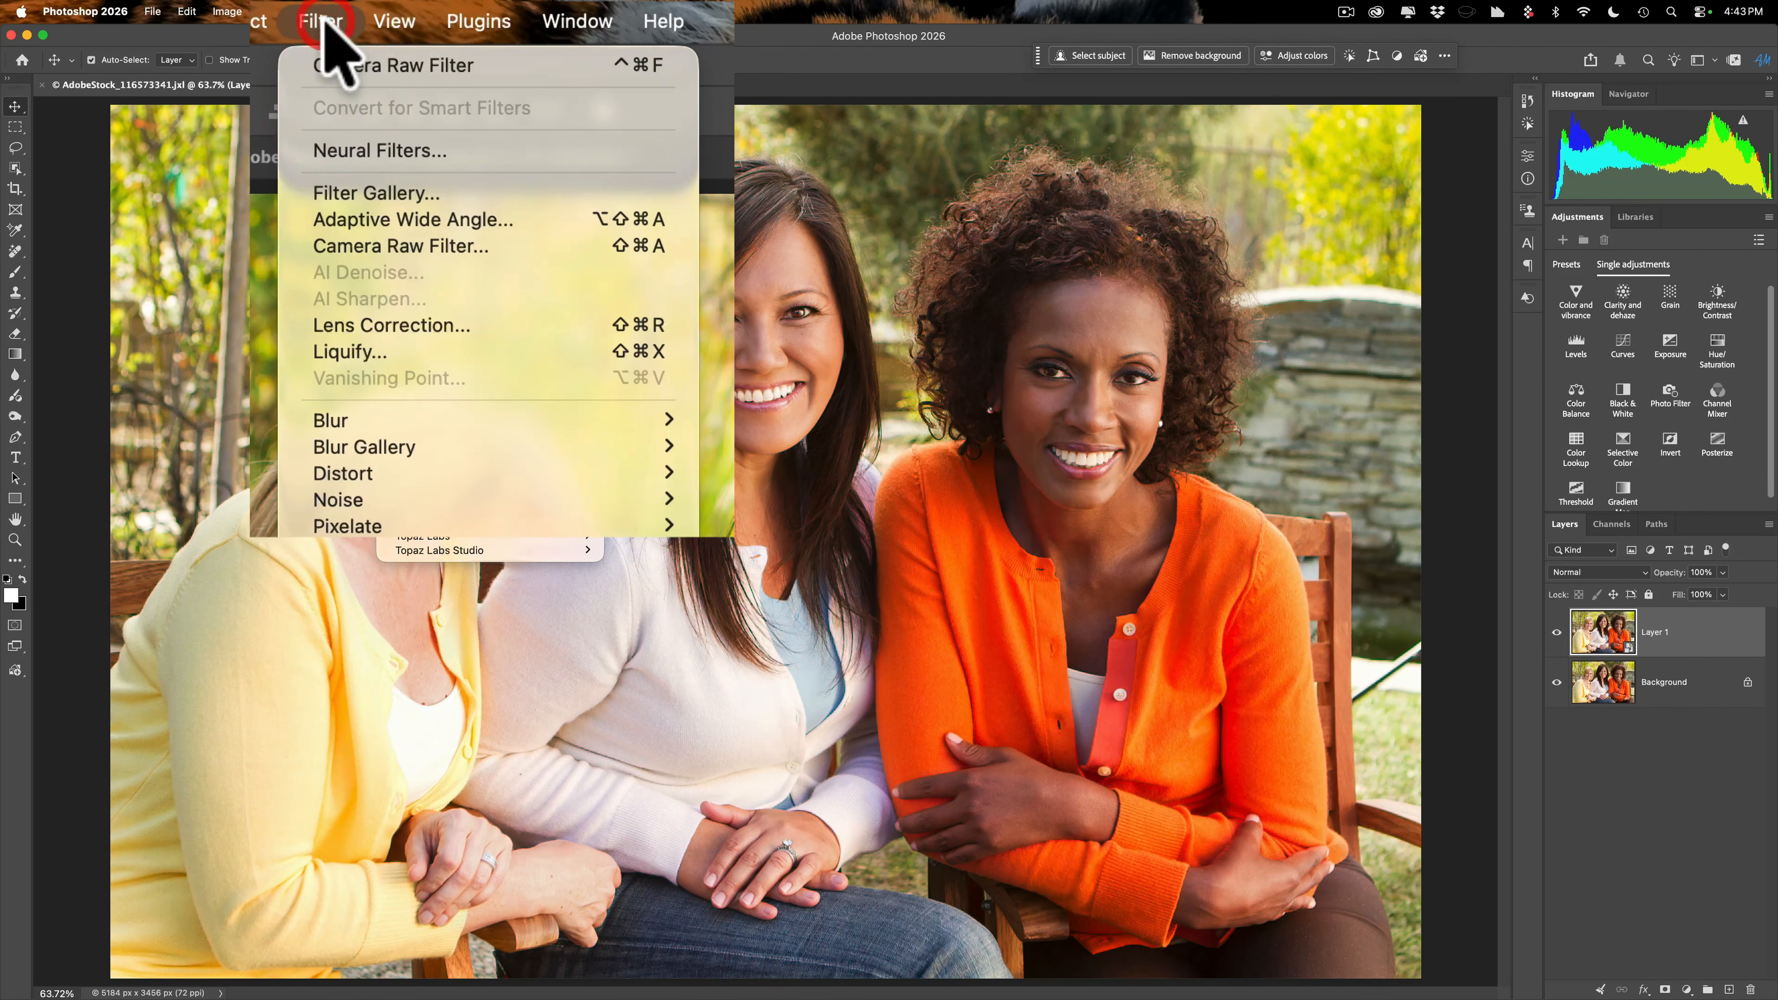
click(341, 246)
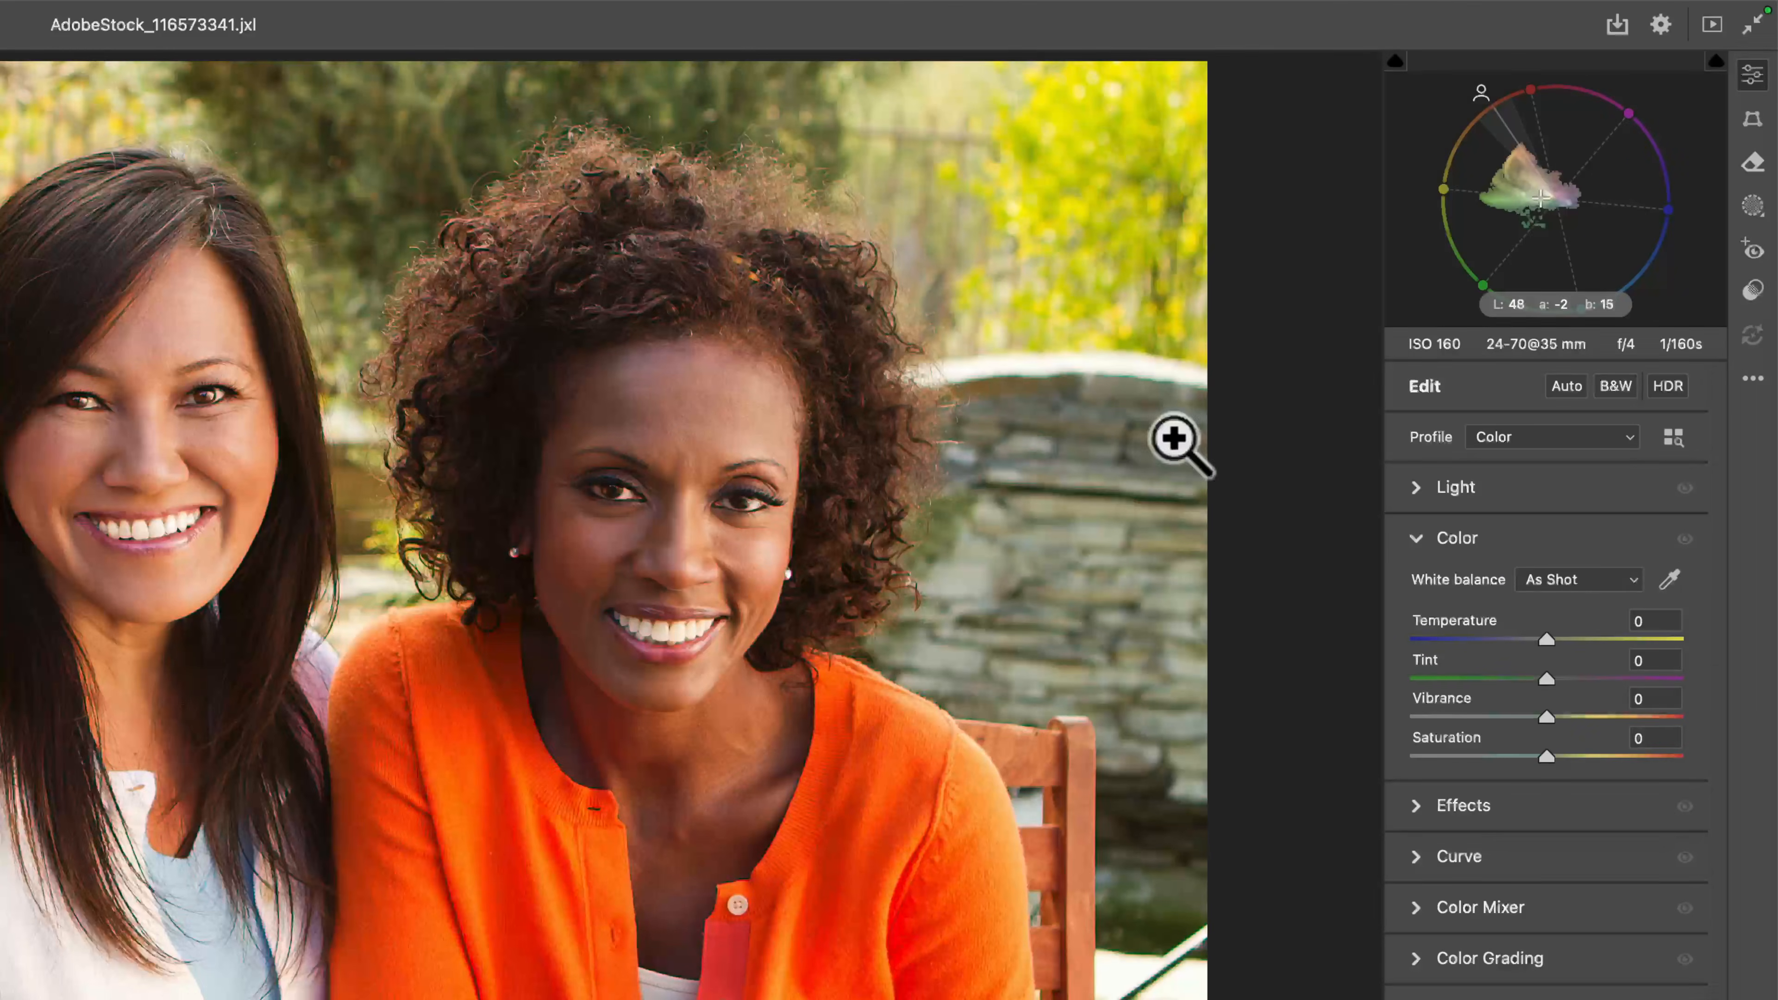
Create a single mask of Person 1 covering Facial Skin, Body Skin, Eyebrows and Lips.
click(1747, 205)
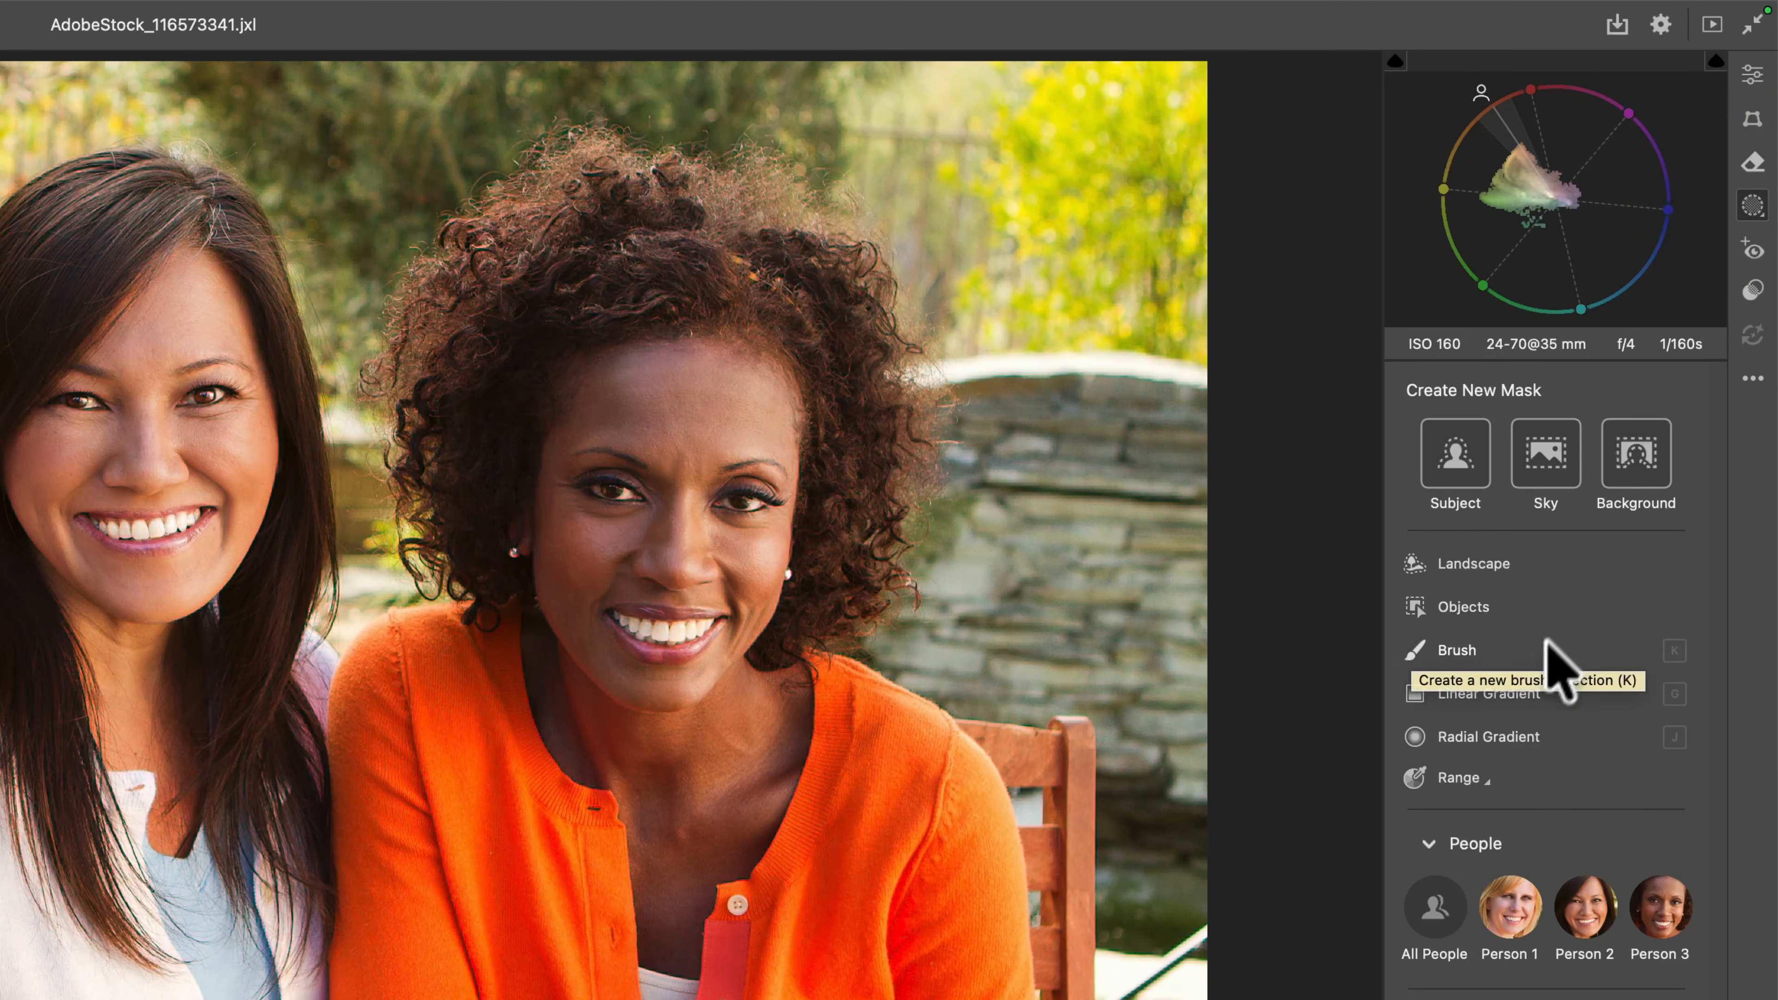
click(1508, 910)
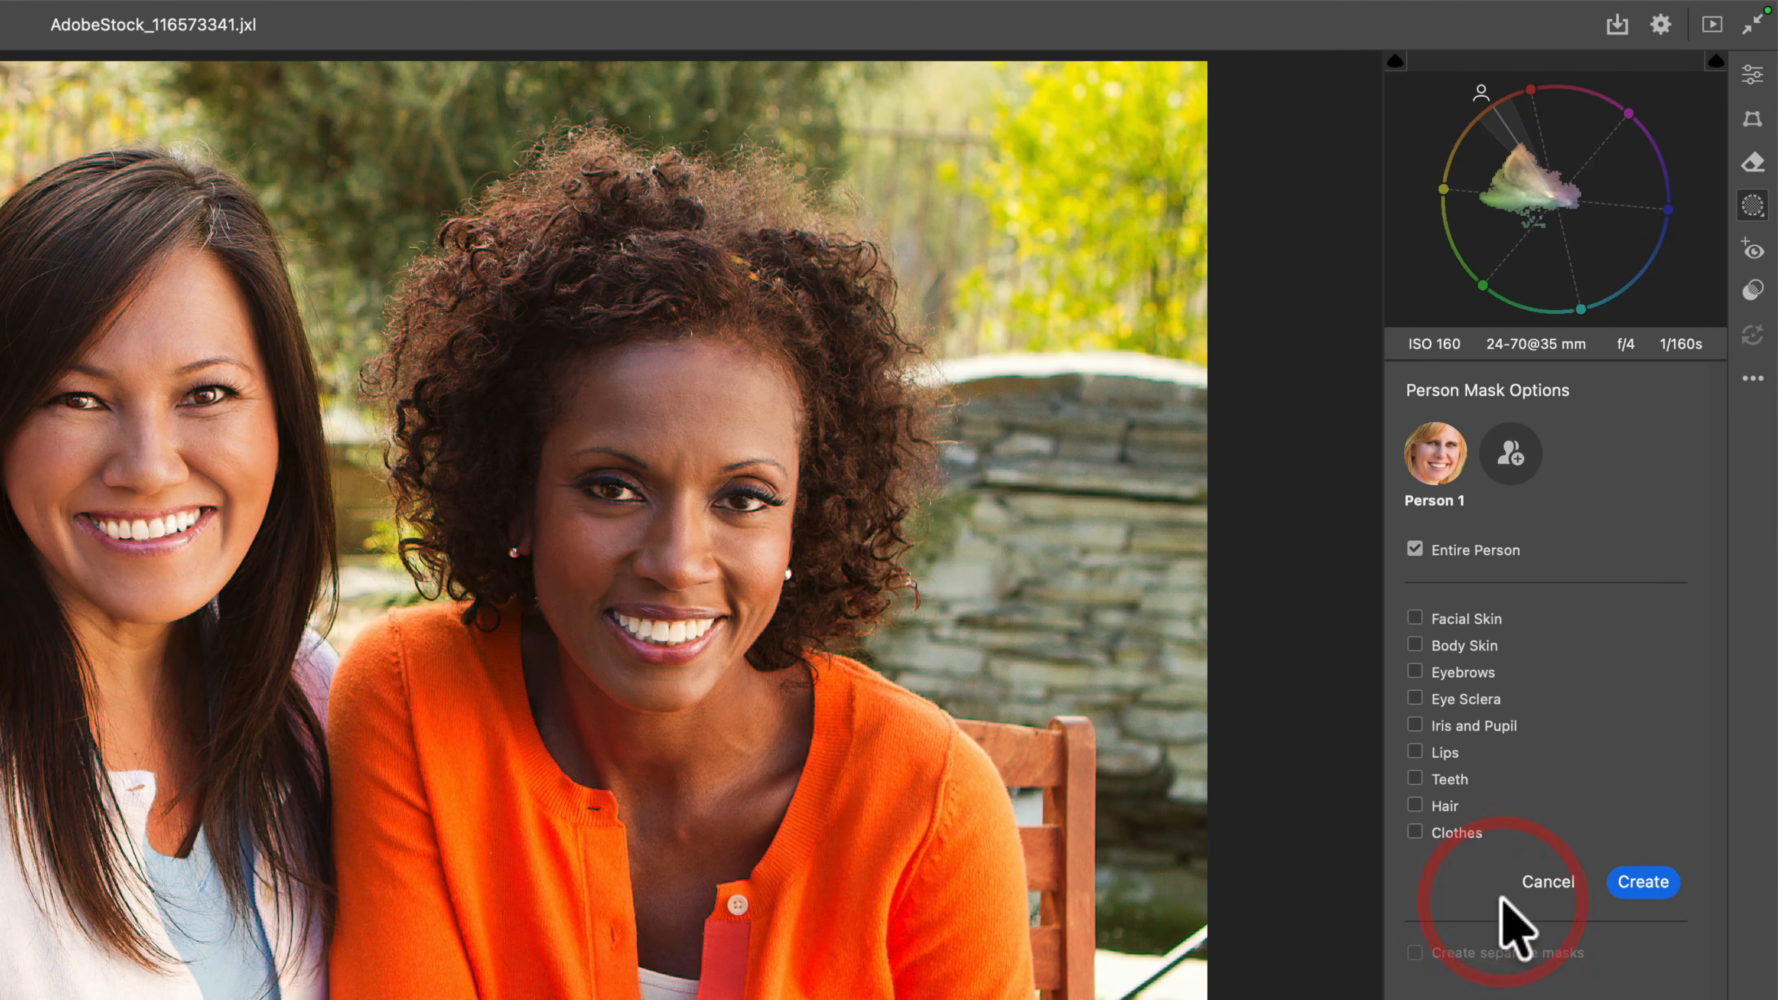
click(1414, 616)
click(1414, 643)
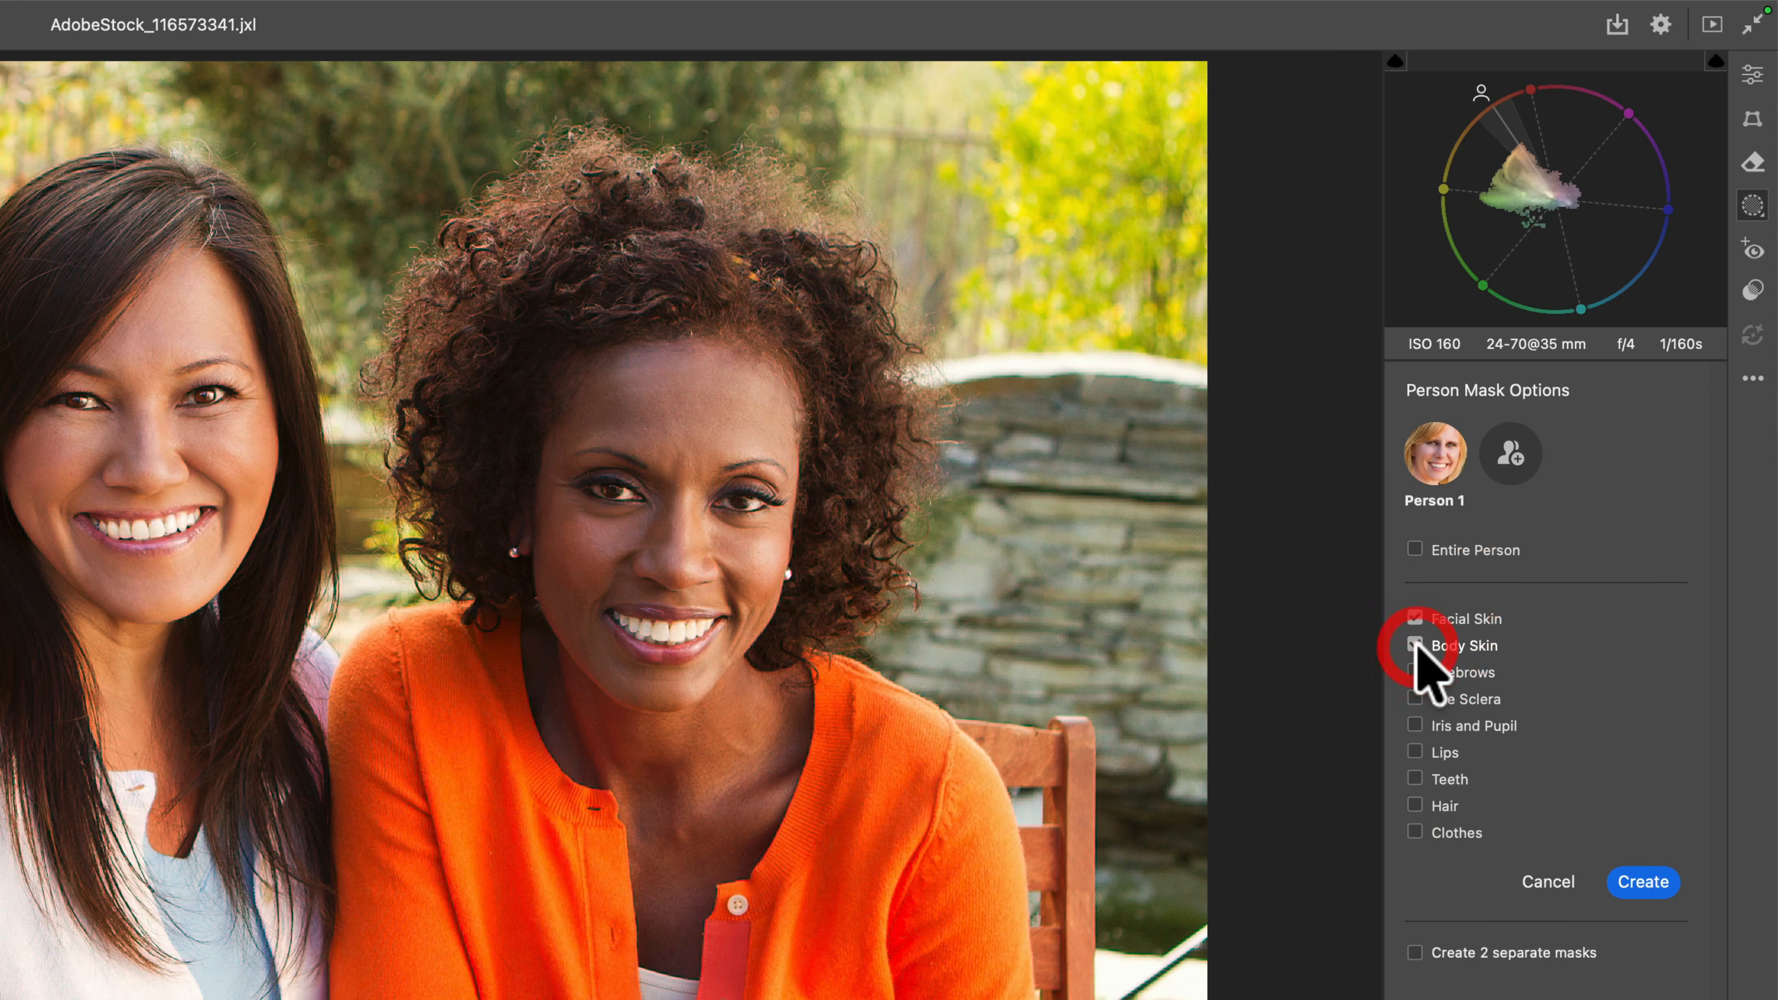
click(1415, 673)
click(1421, 752)
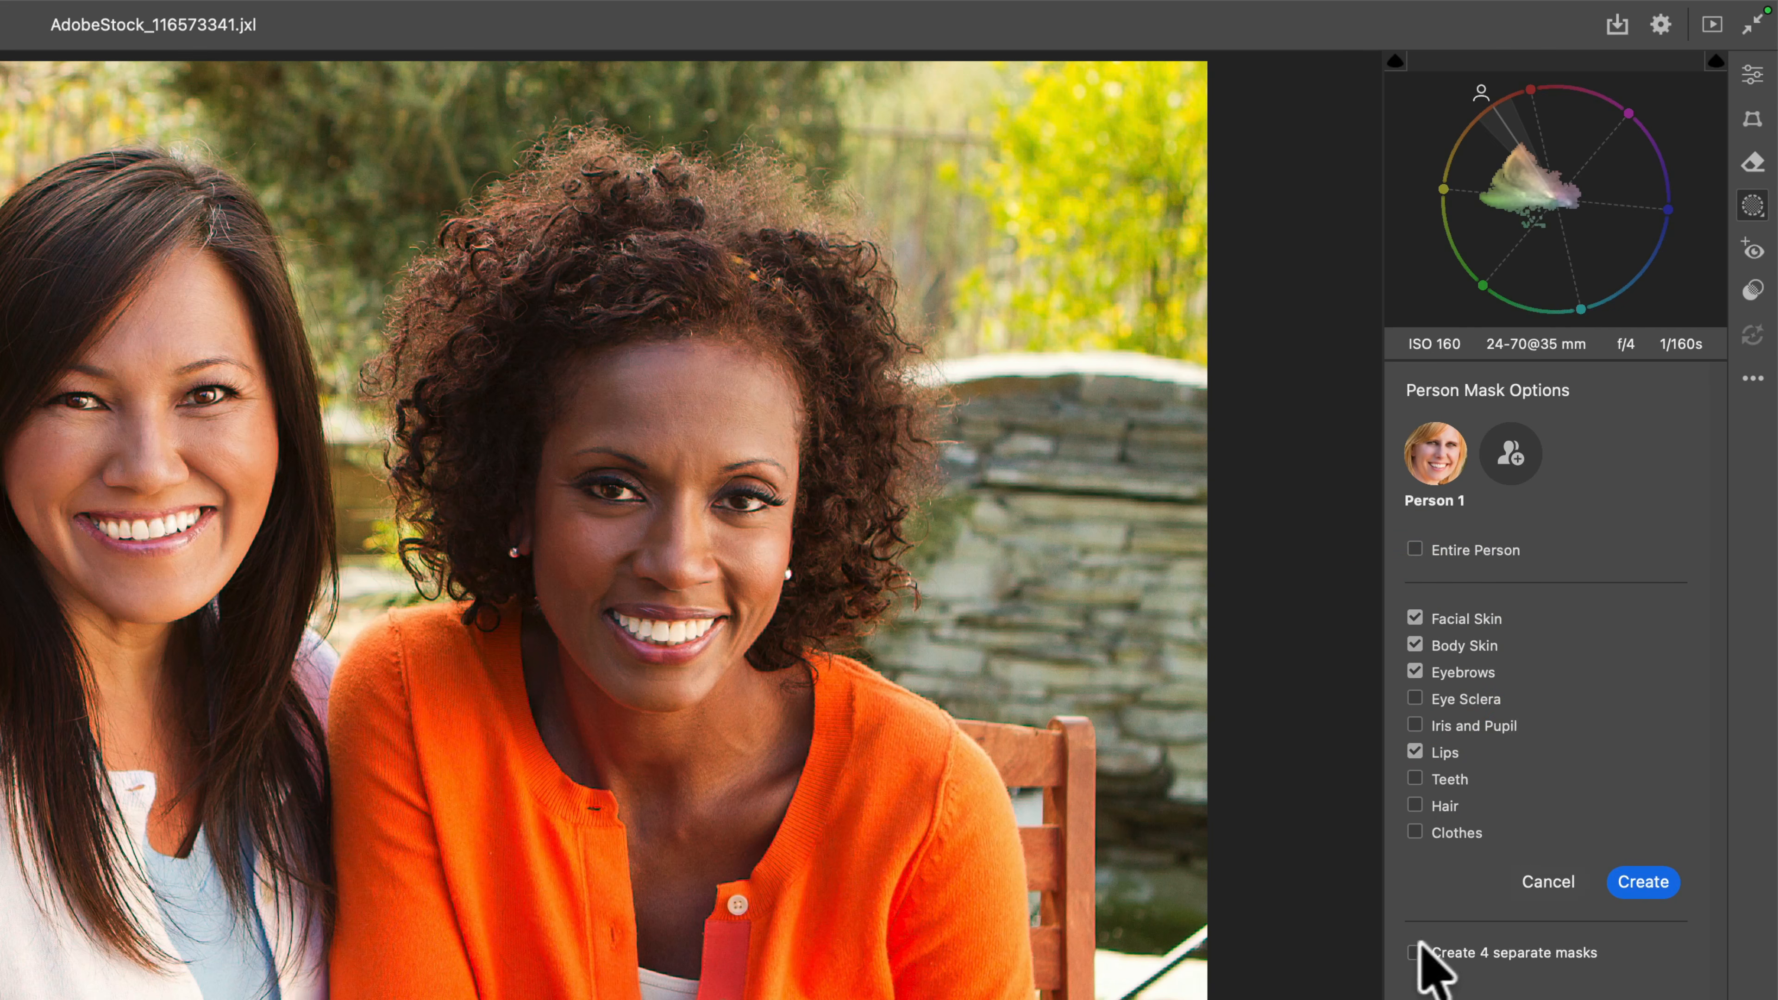
click(1630, 884)
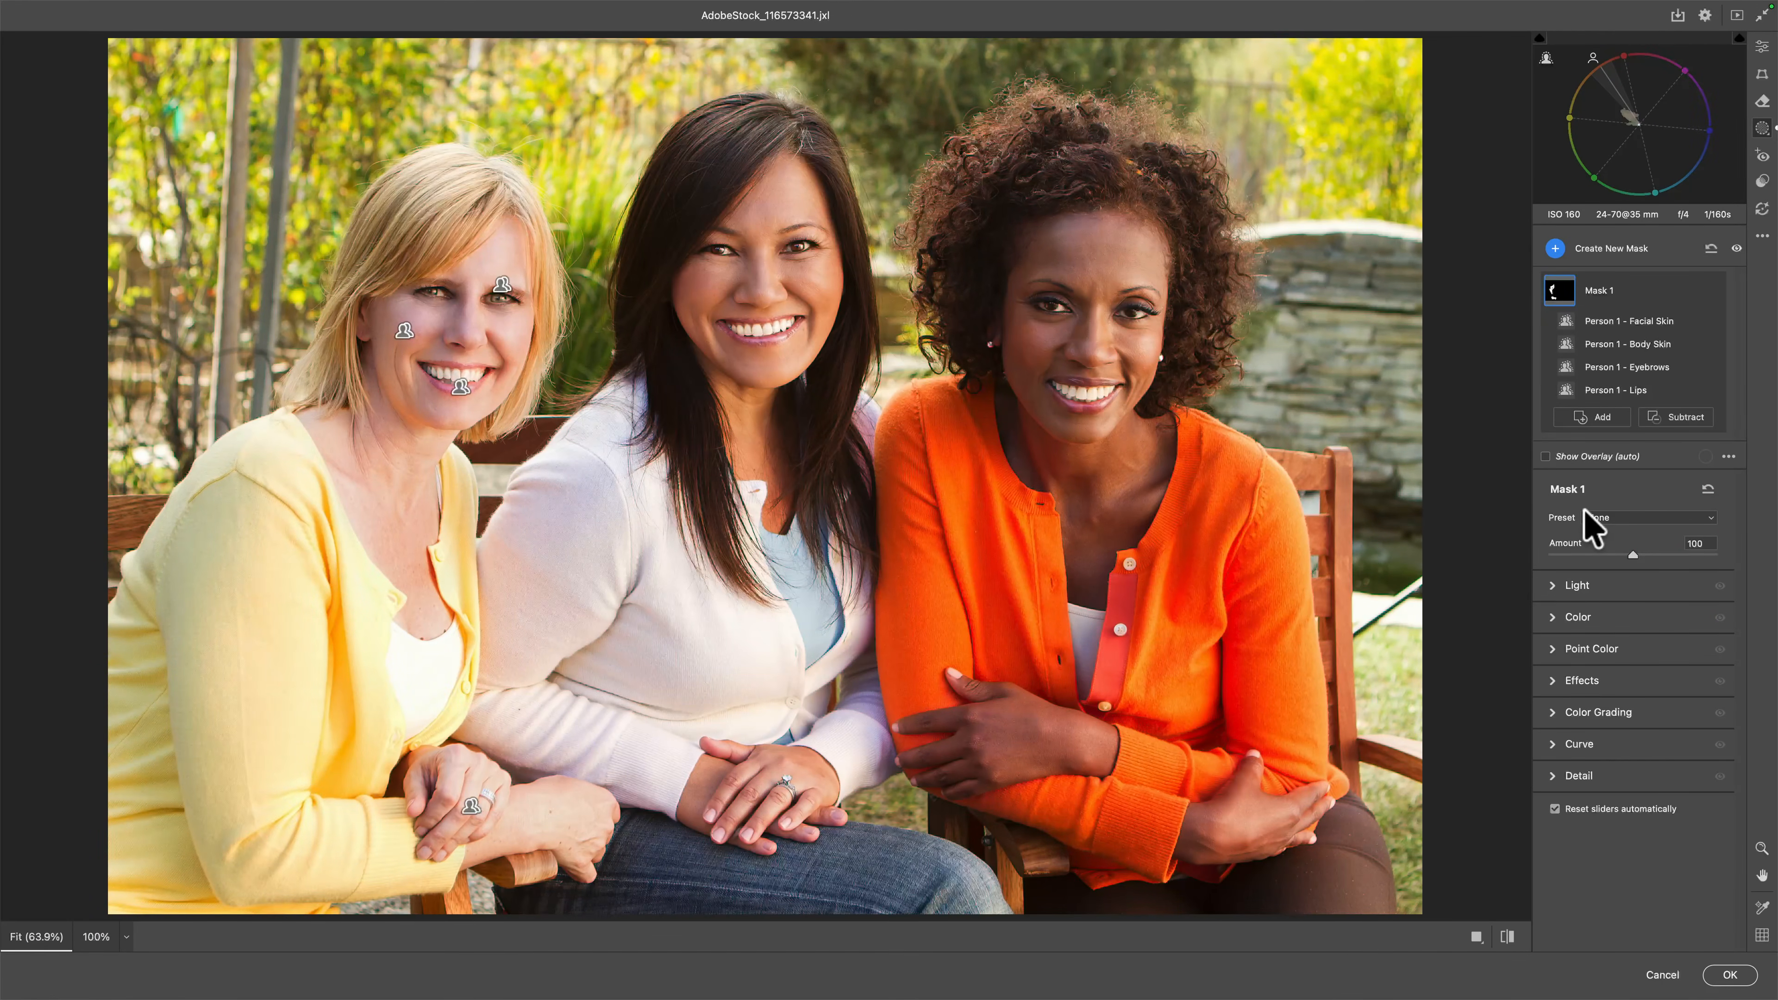
Correct Person 1's masked skin tone with Hue -9.2 and Saturation +30.
click(1552, 617)
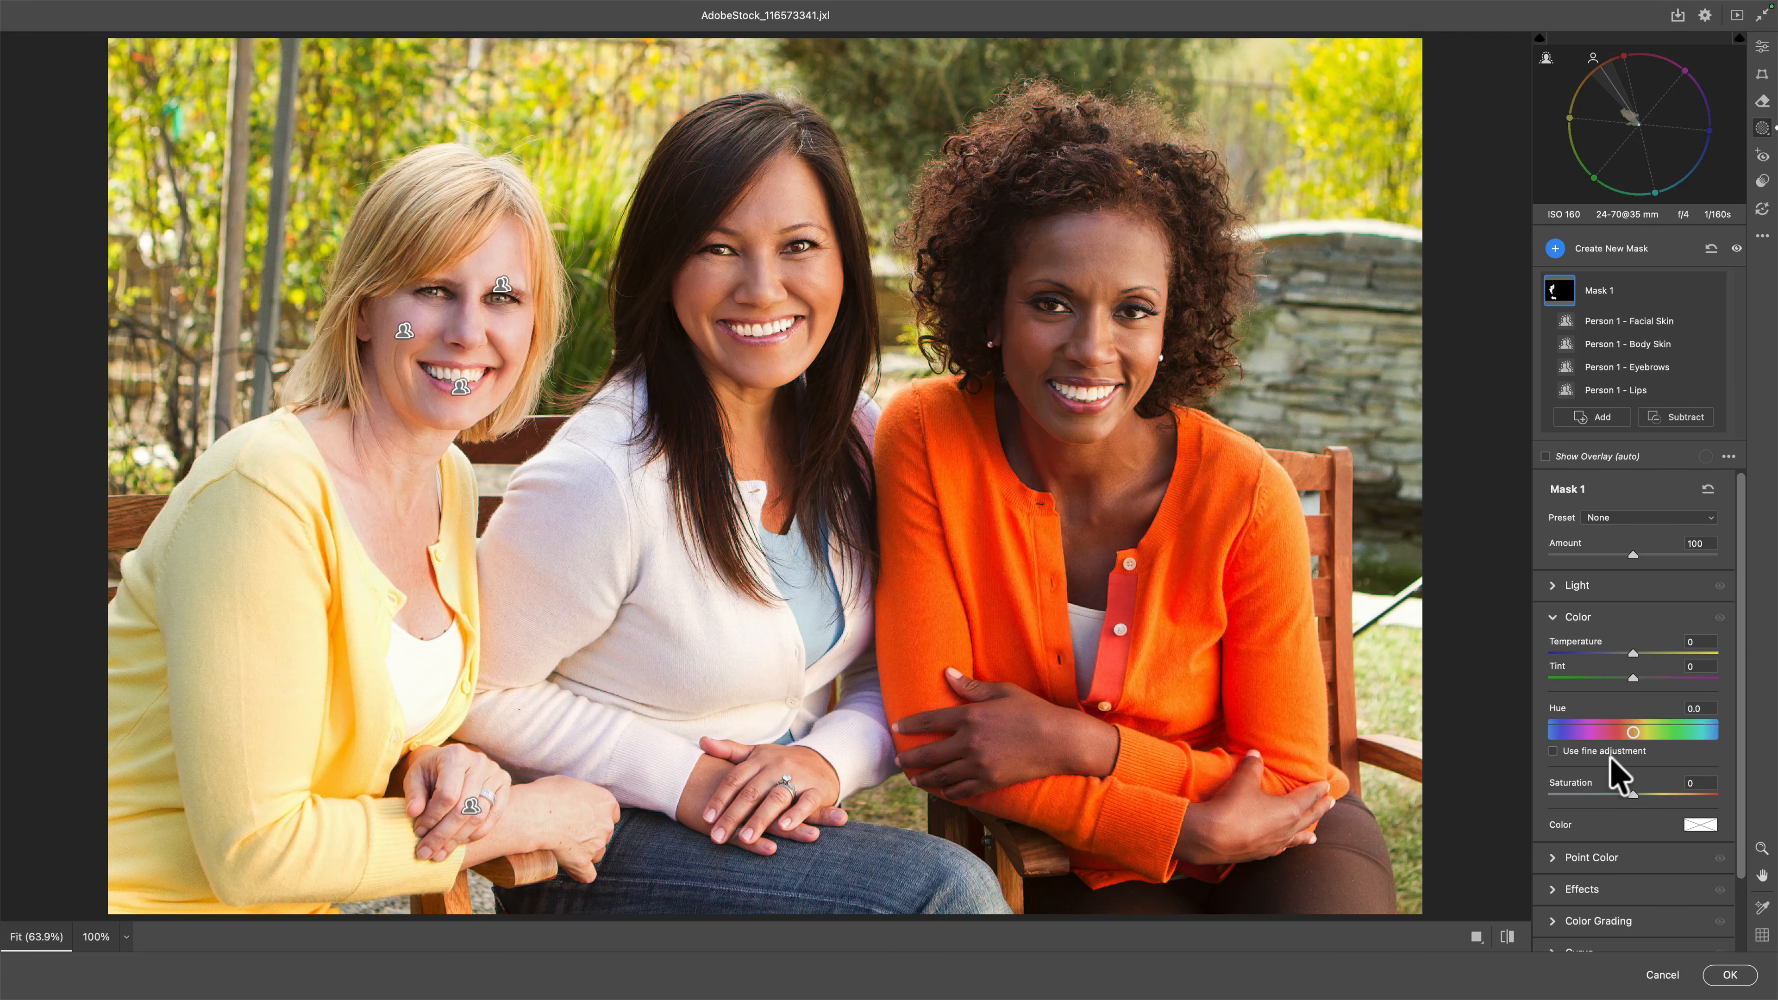
click(1632, 732)
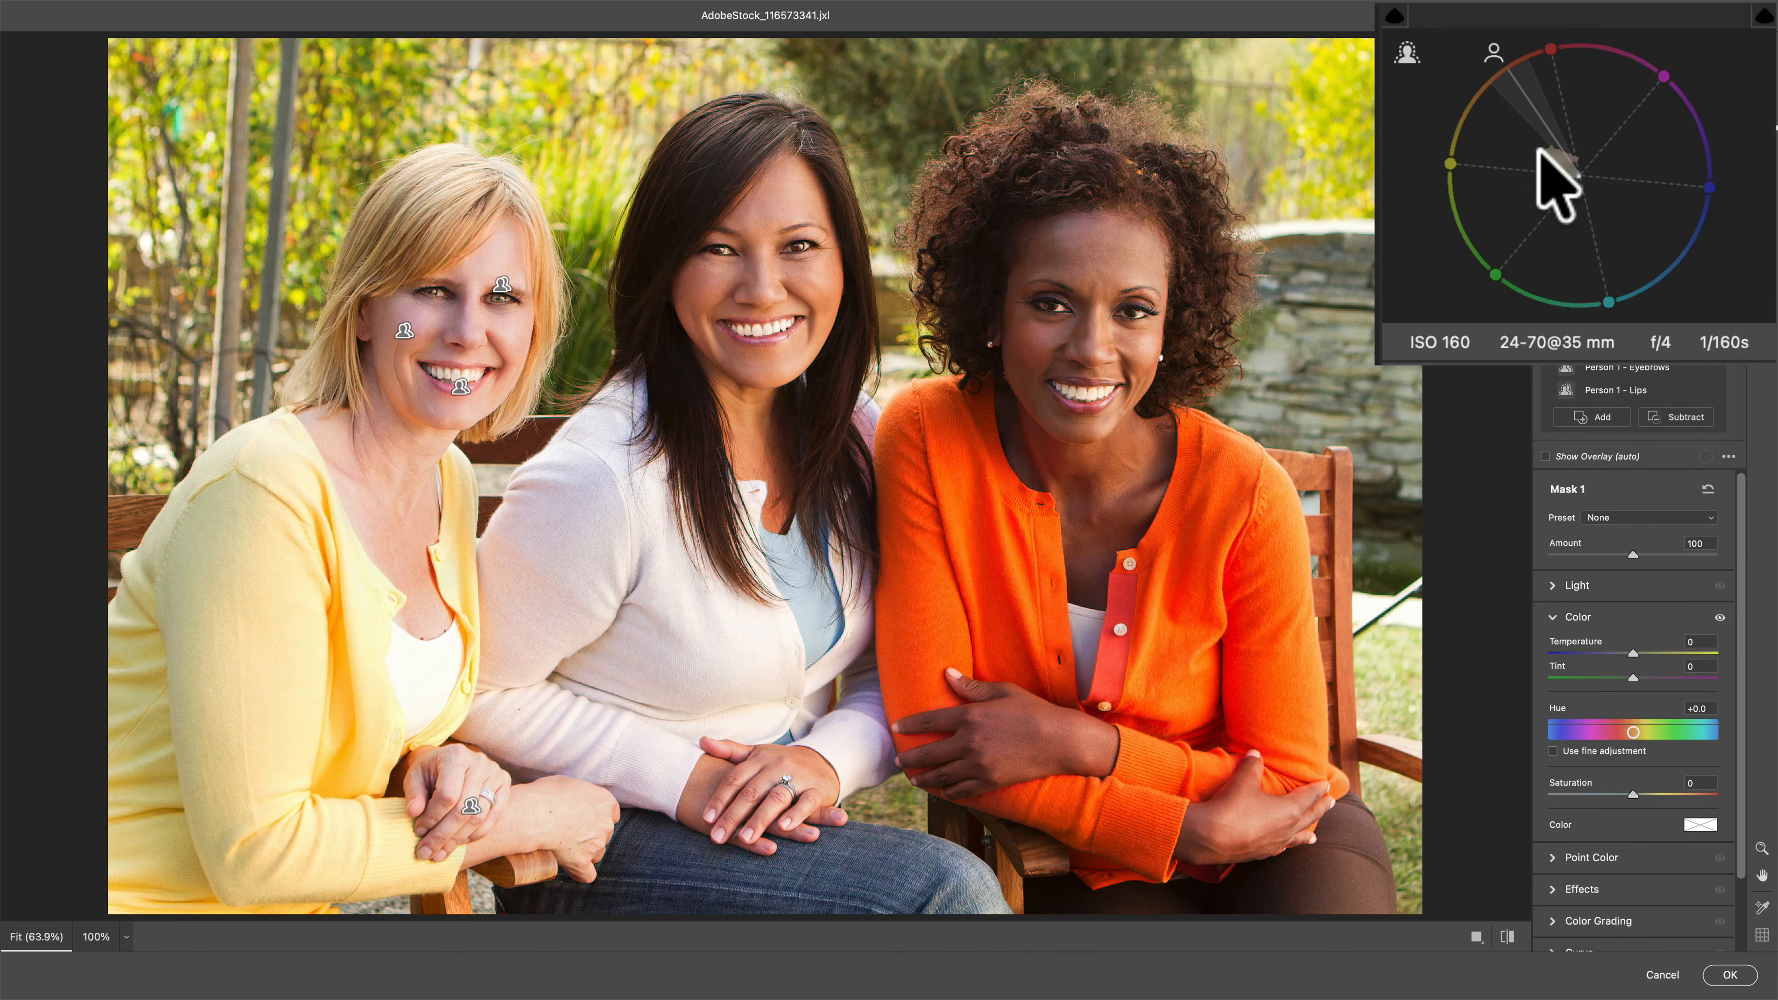
drag(1631, 729, 1627, 730)
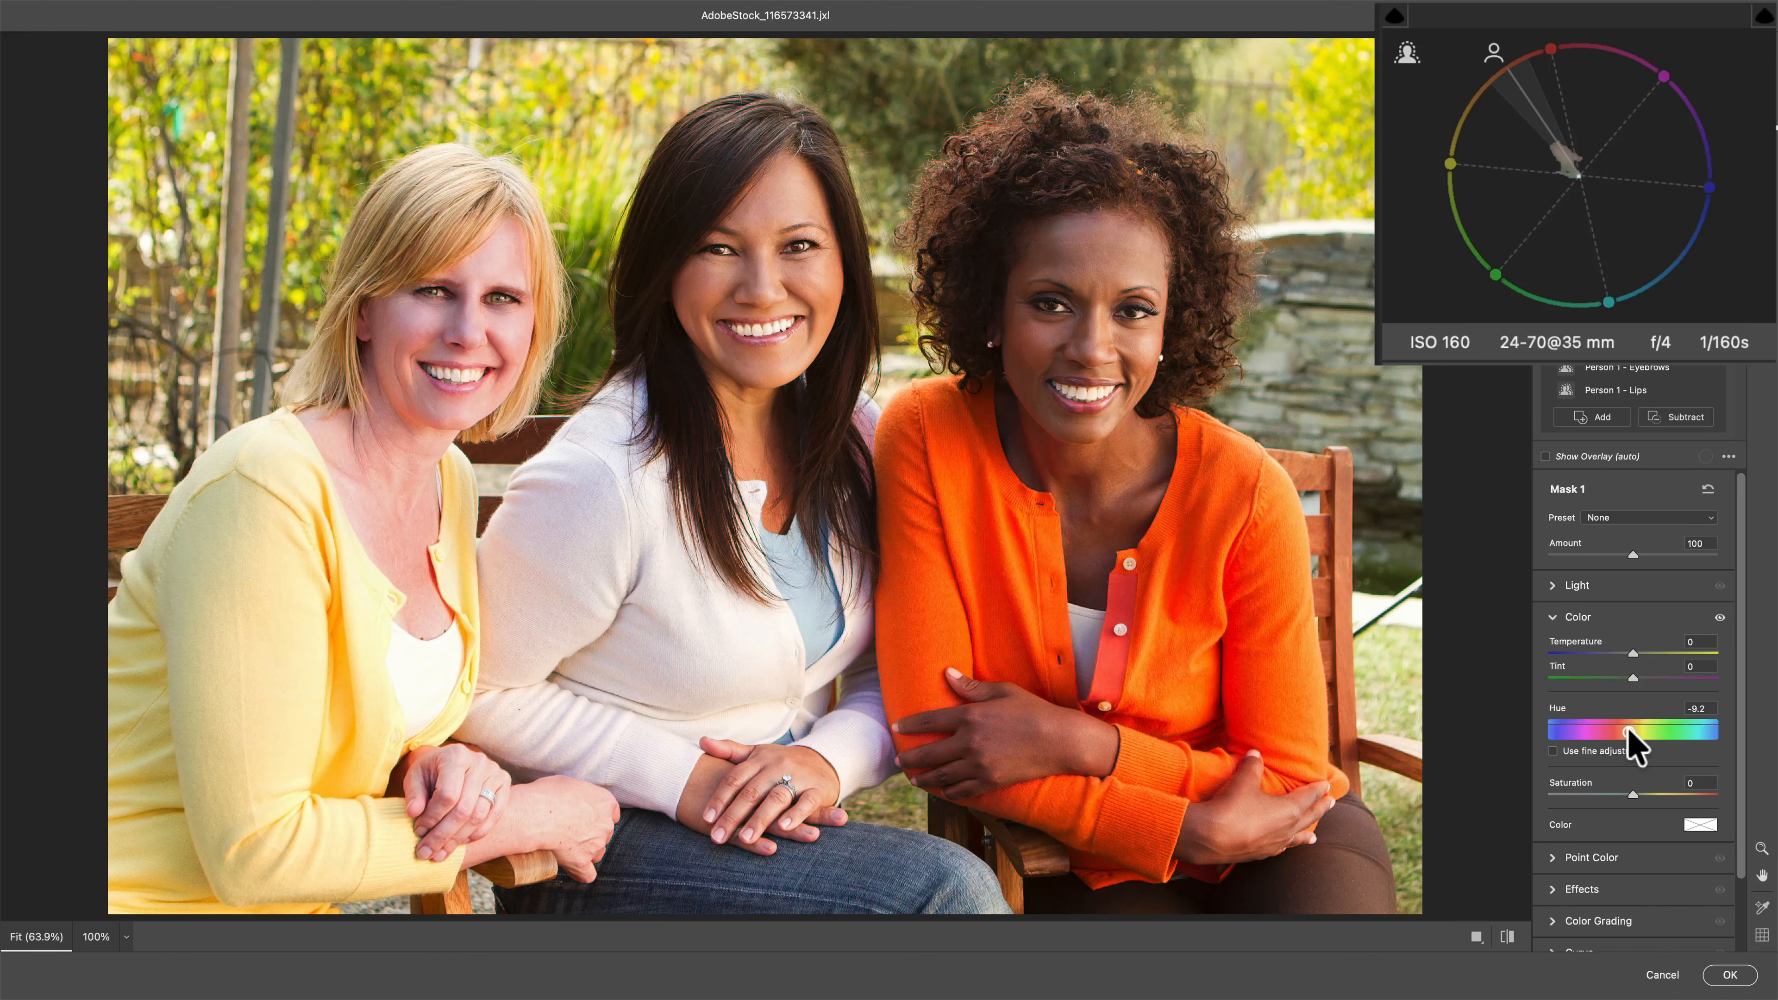
drag(1627, 729, 1628, 730)
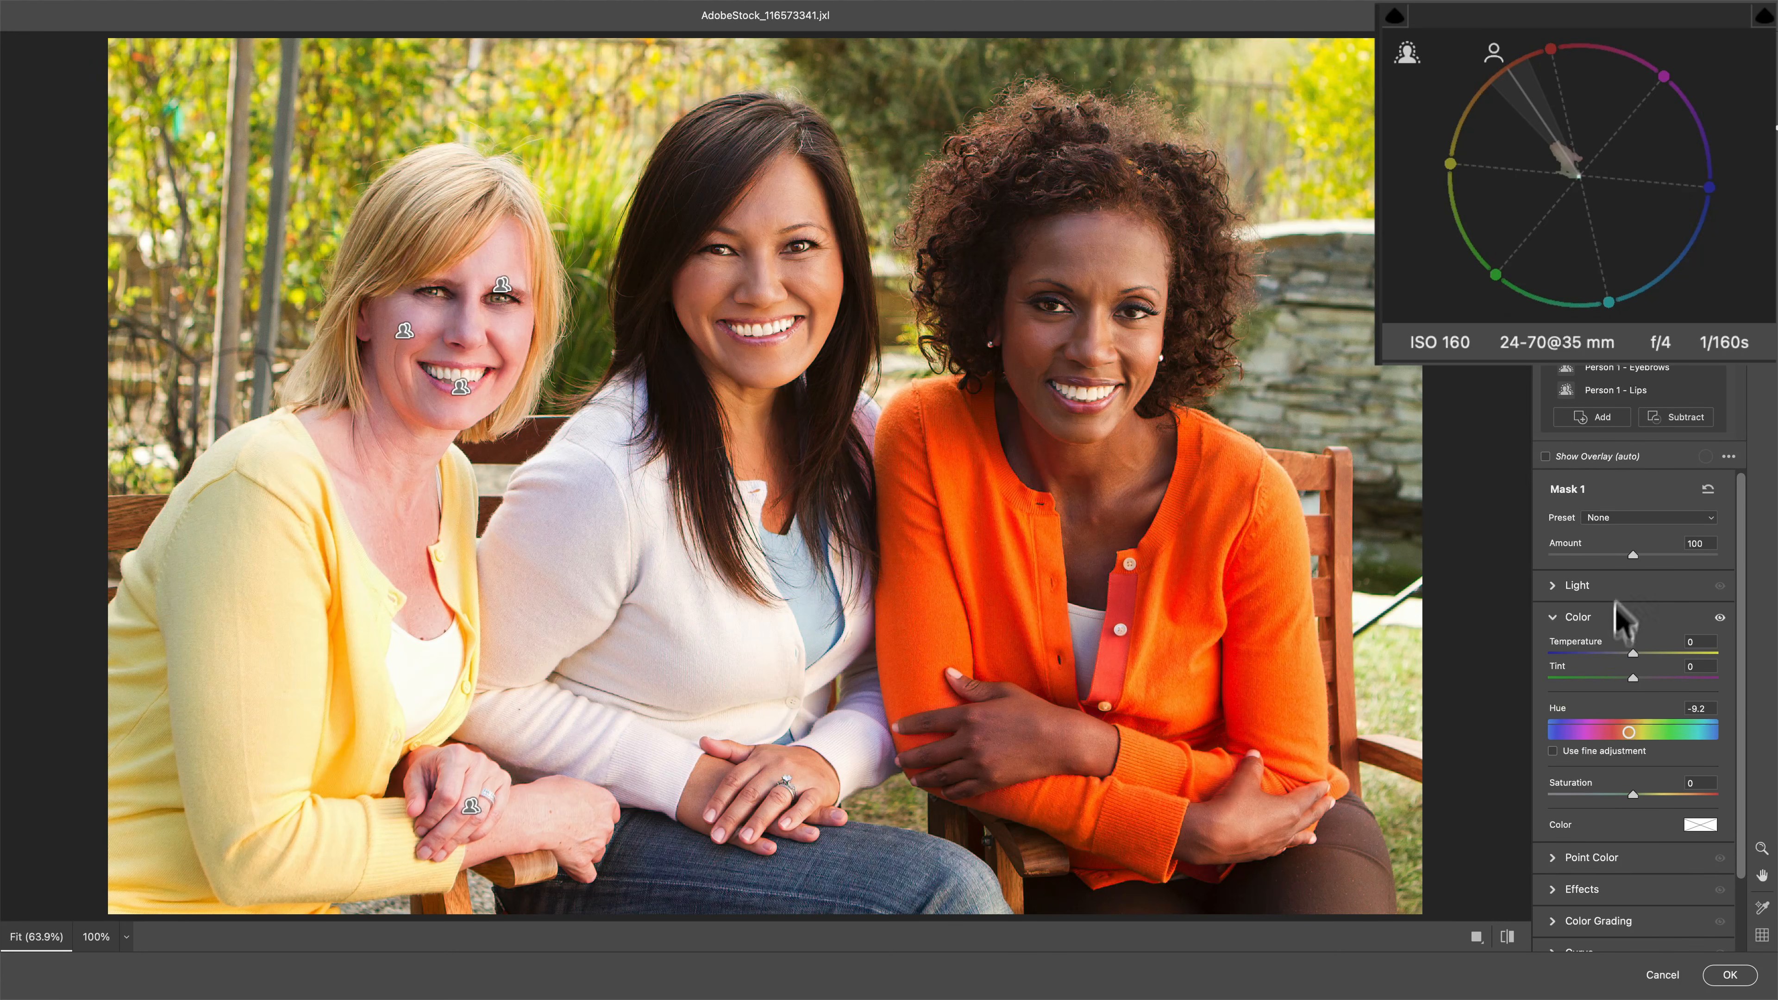
drag(1634, 792, 1658, 795)
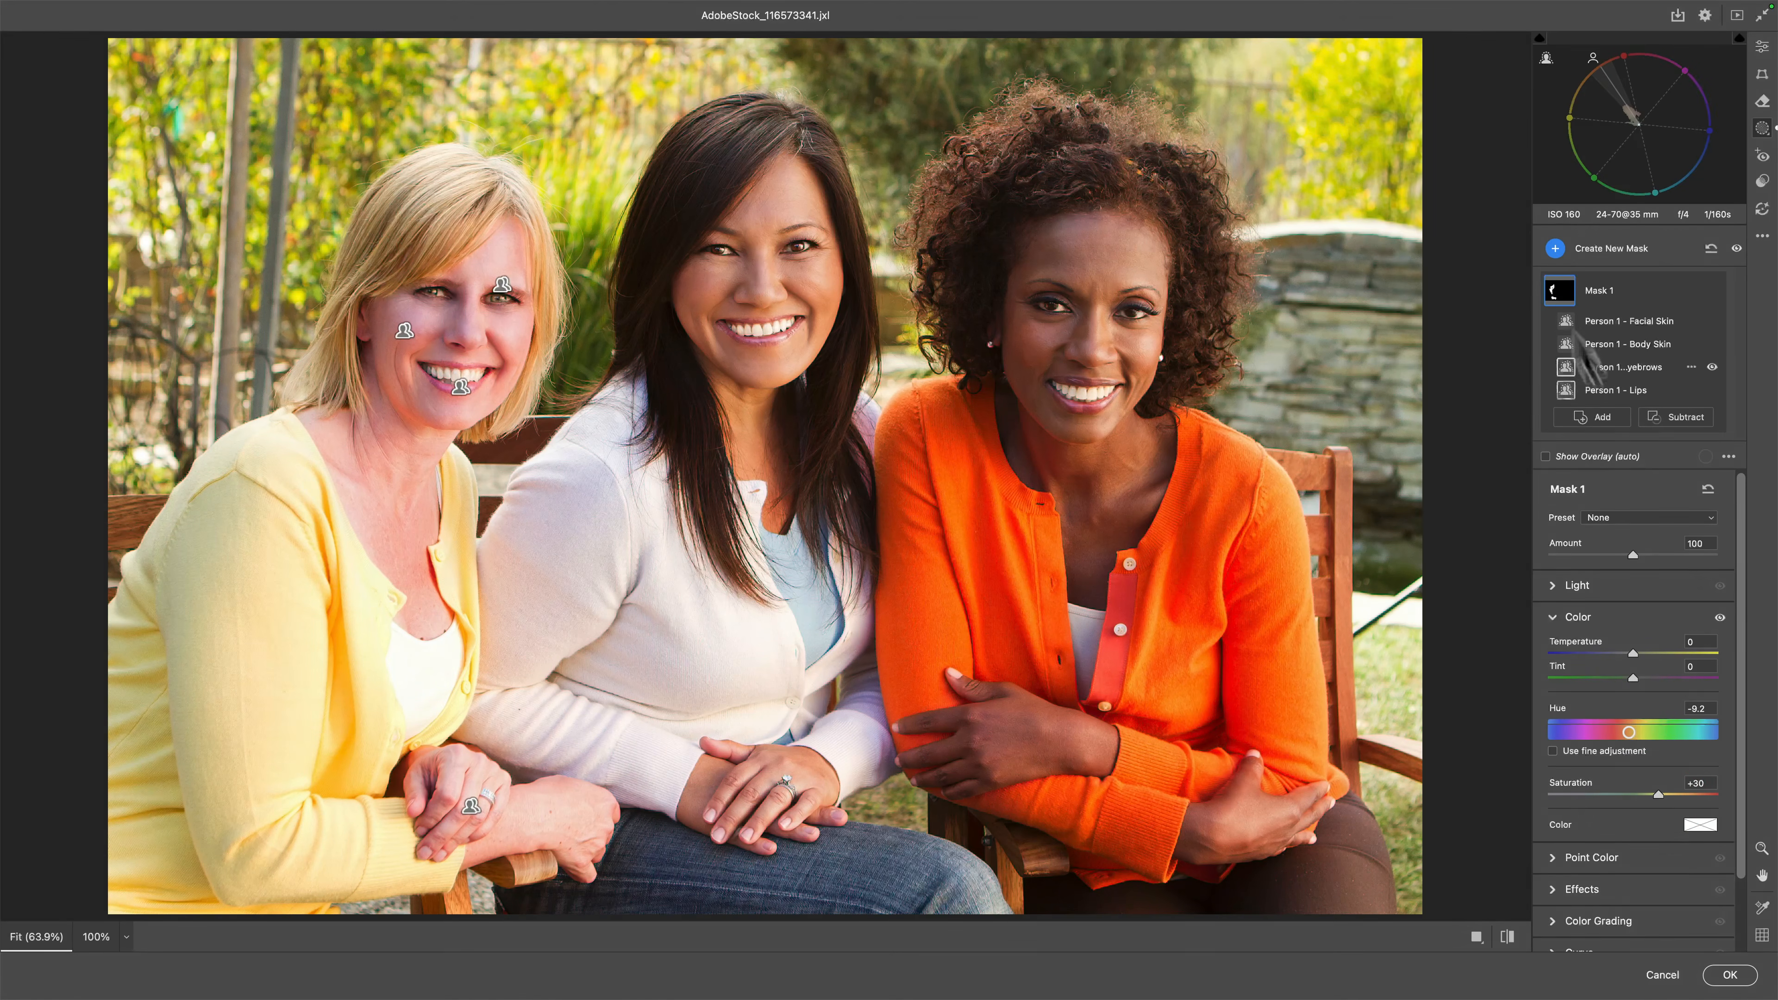
Add a second people mask for Person 2 covering Facial Skin, Body Skin, Eyebrows and Lips.
click(1555, 247)
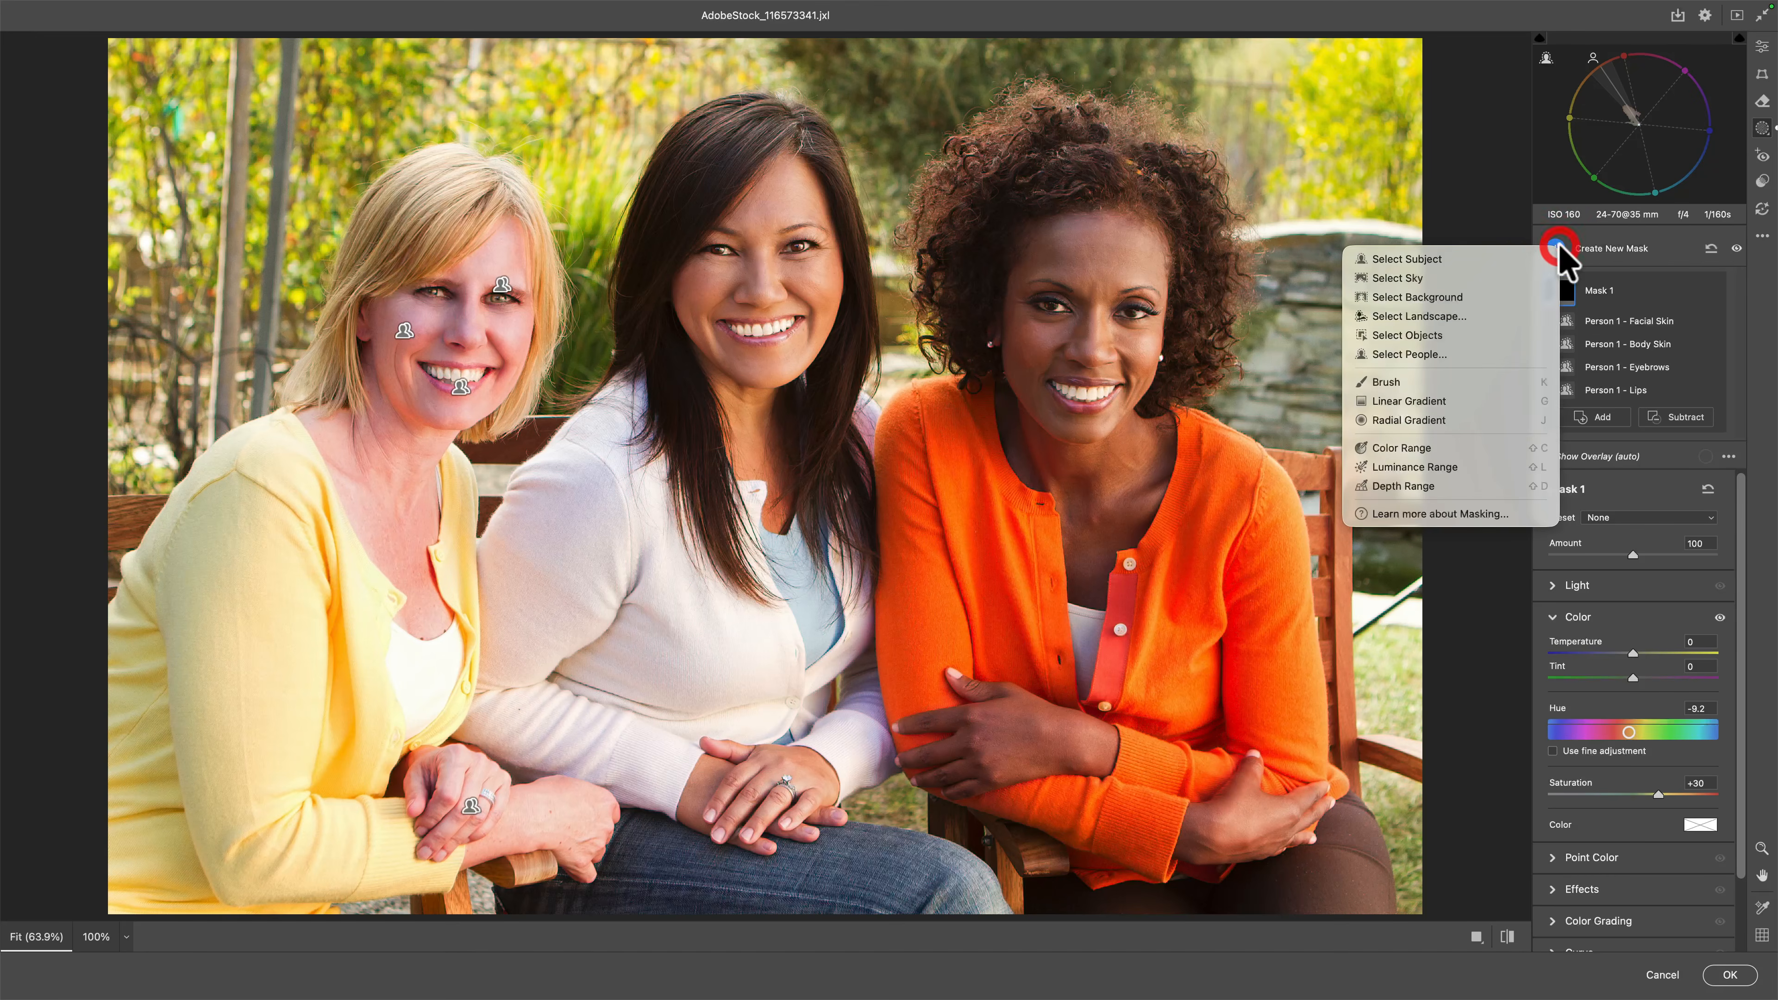
click(1398, 354)
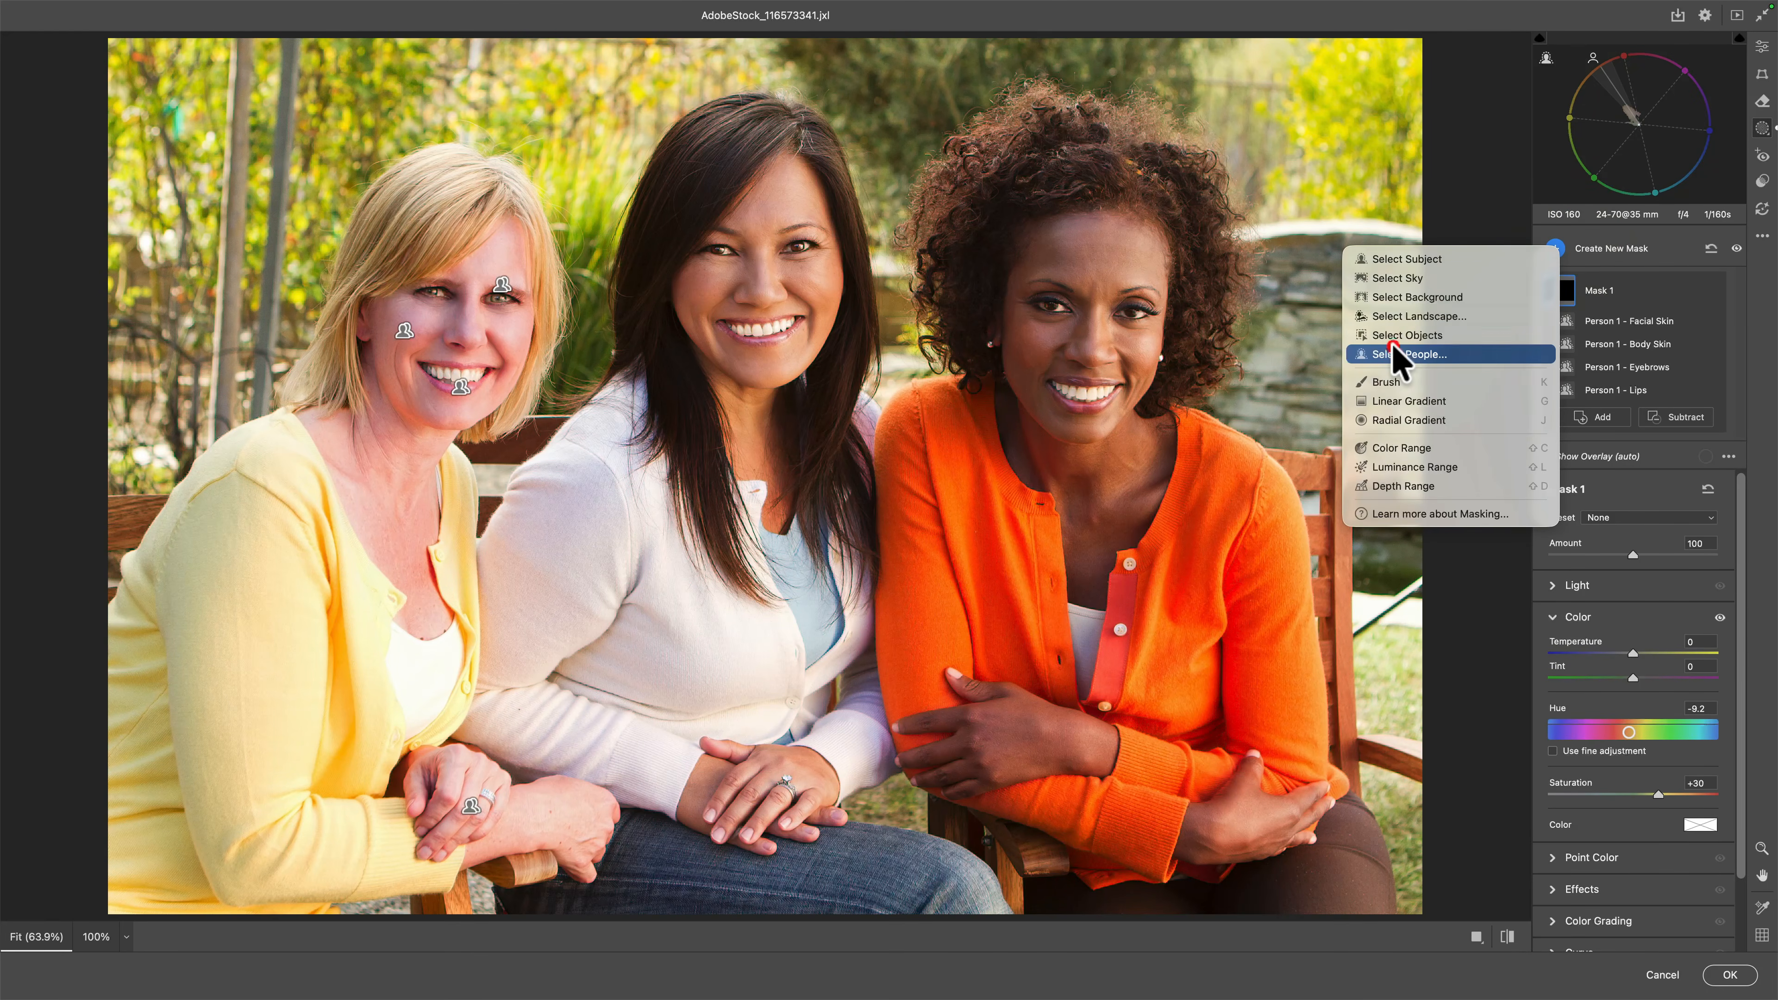
click(1656, 283)
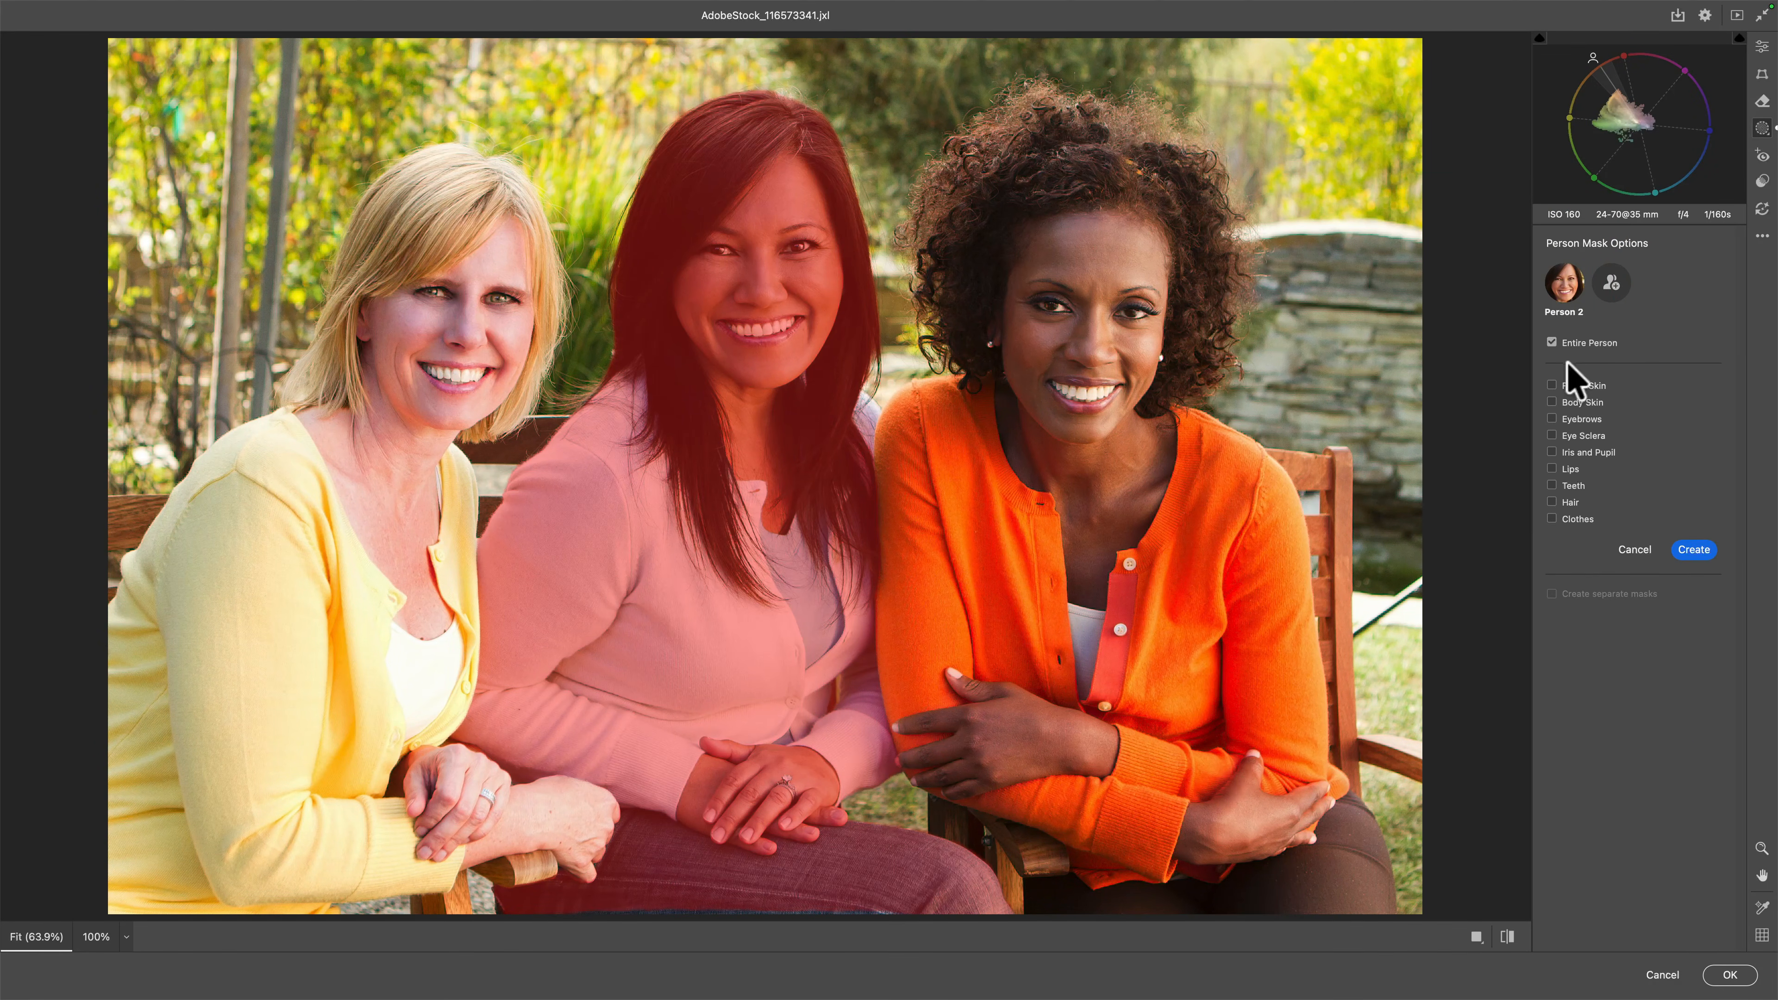
click(1551, 385)
click(1551, 402)
click(1552, 419)
click(1552, 468)
click(1694, 549)
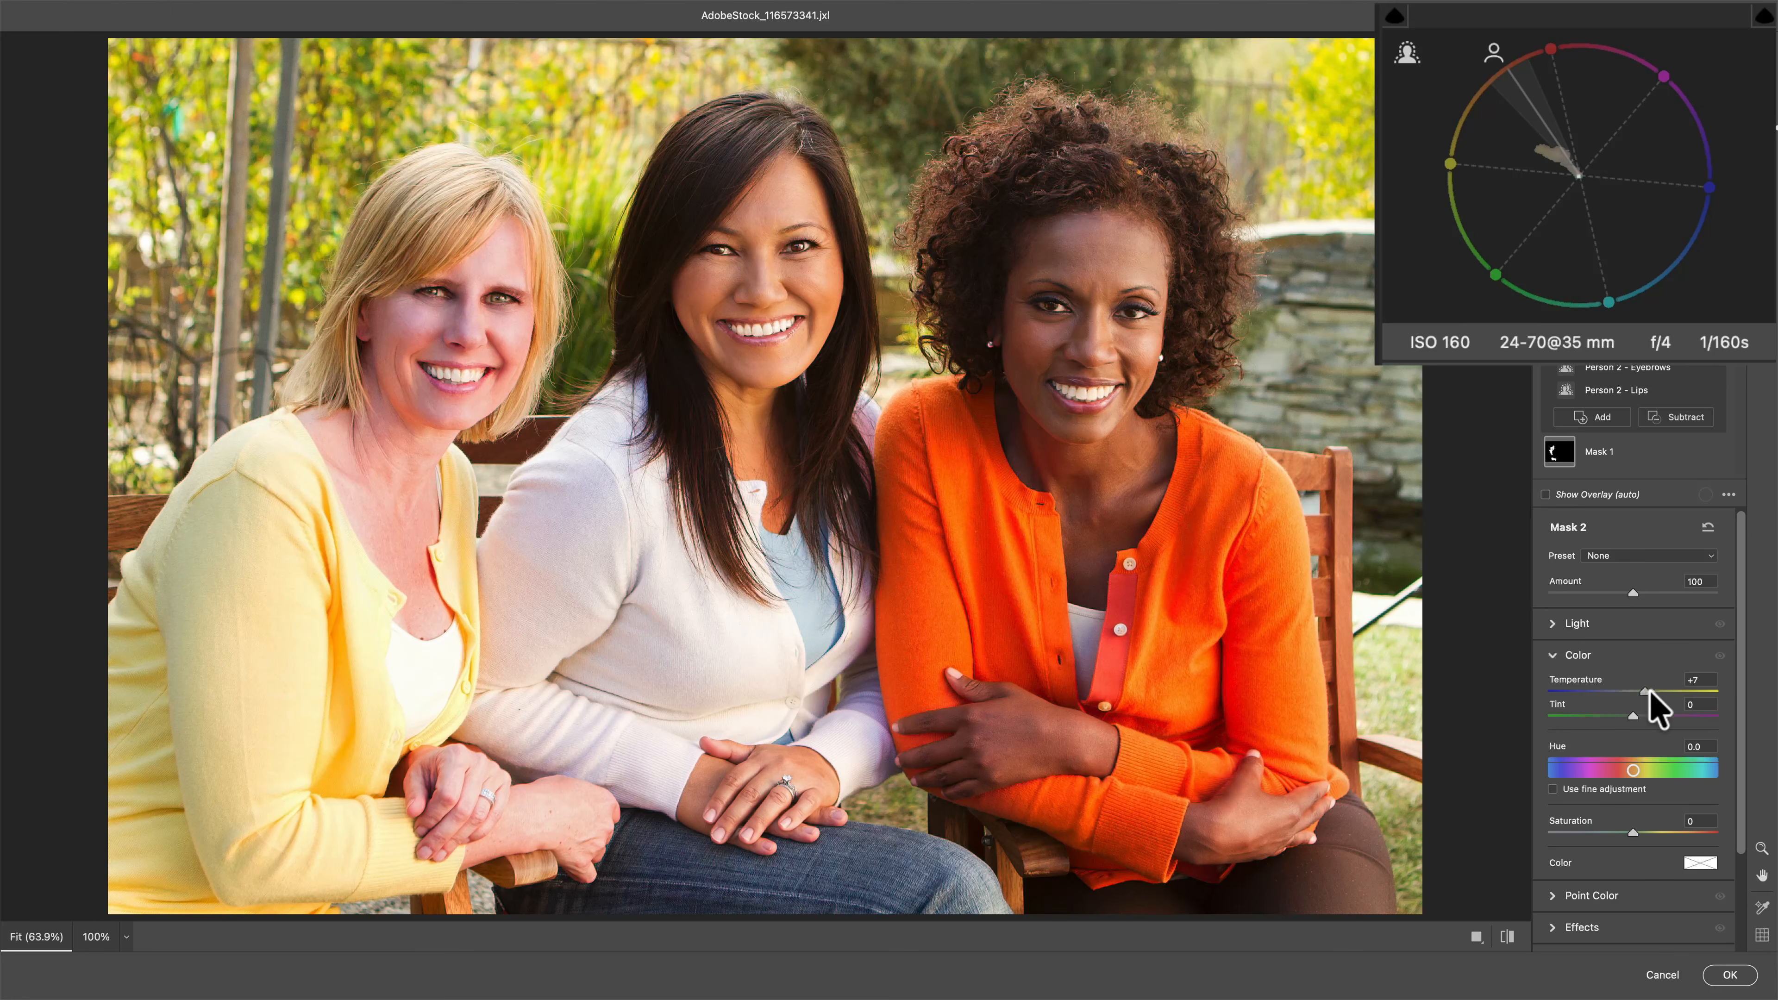
Try shifting the Temperature of Person 2's mask warmer and cooler, and reset it.
drag(1648, 687, 1634, 689)
double_click(1613, 689)
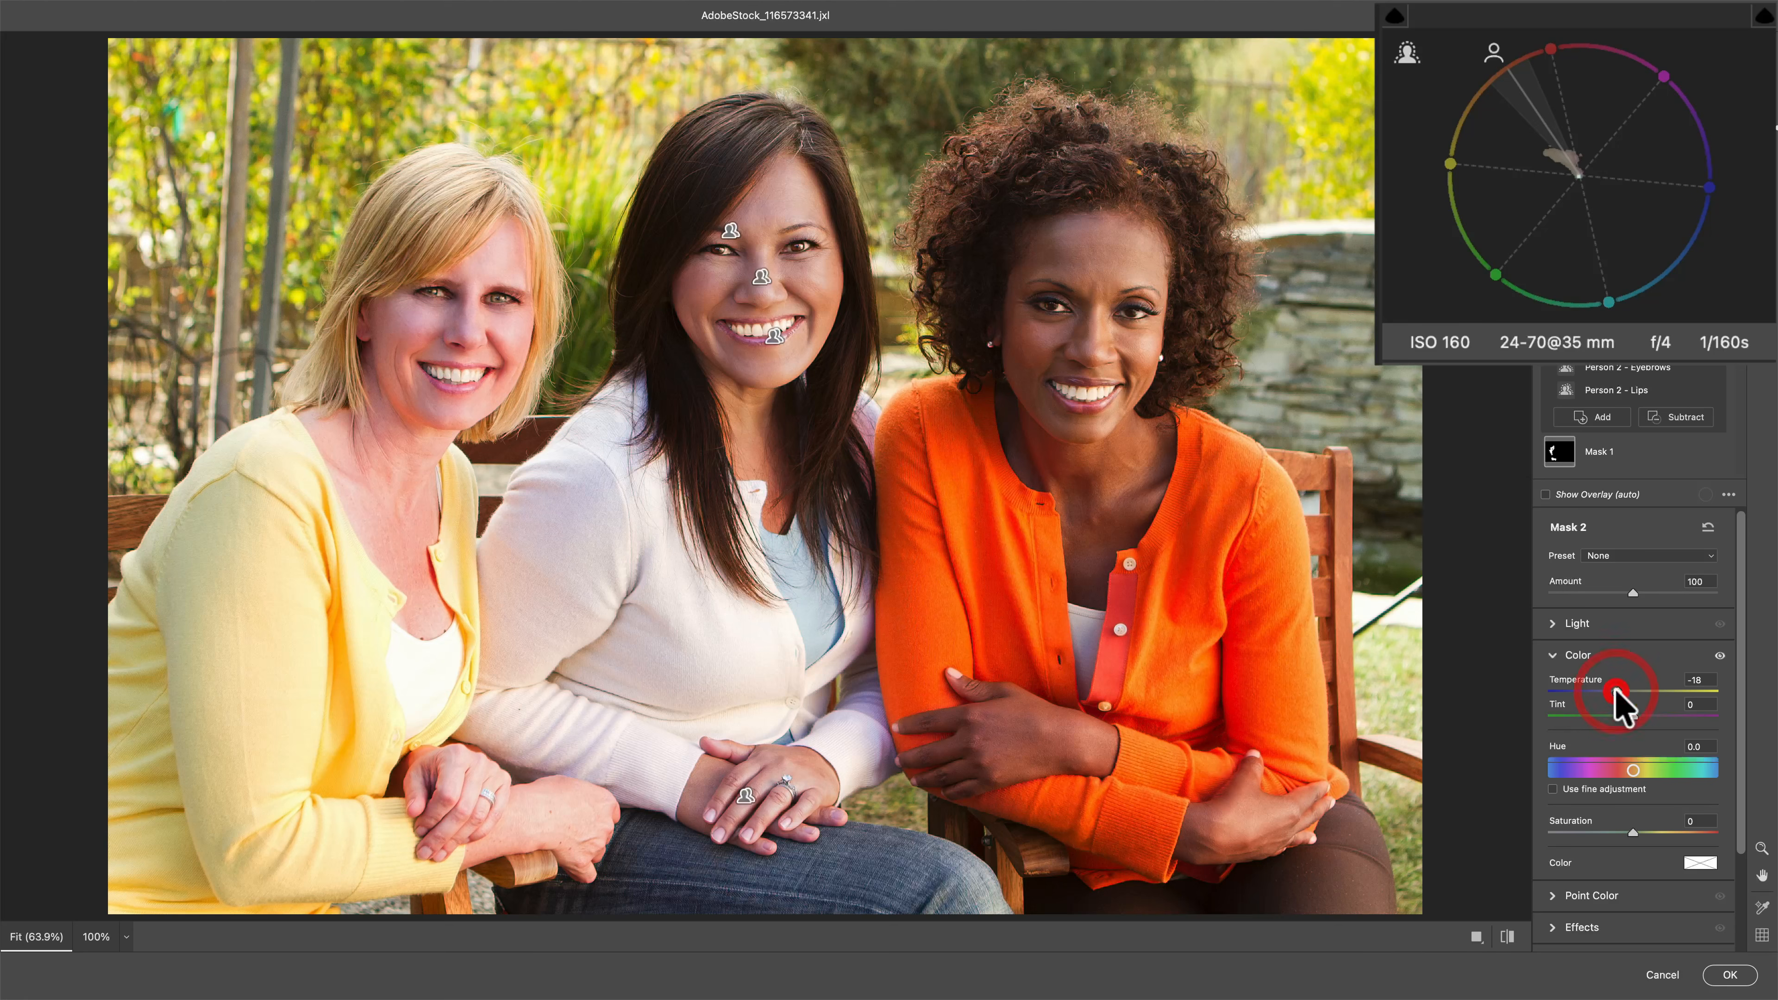
click(1552, 655)
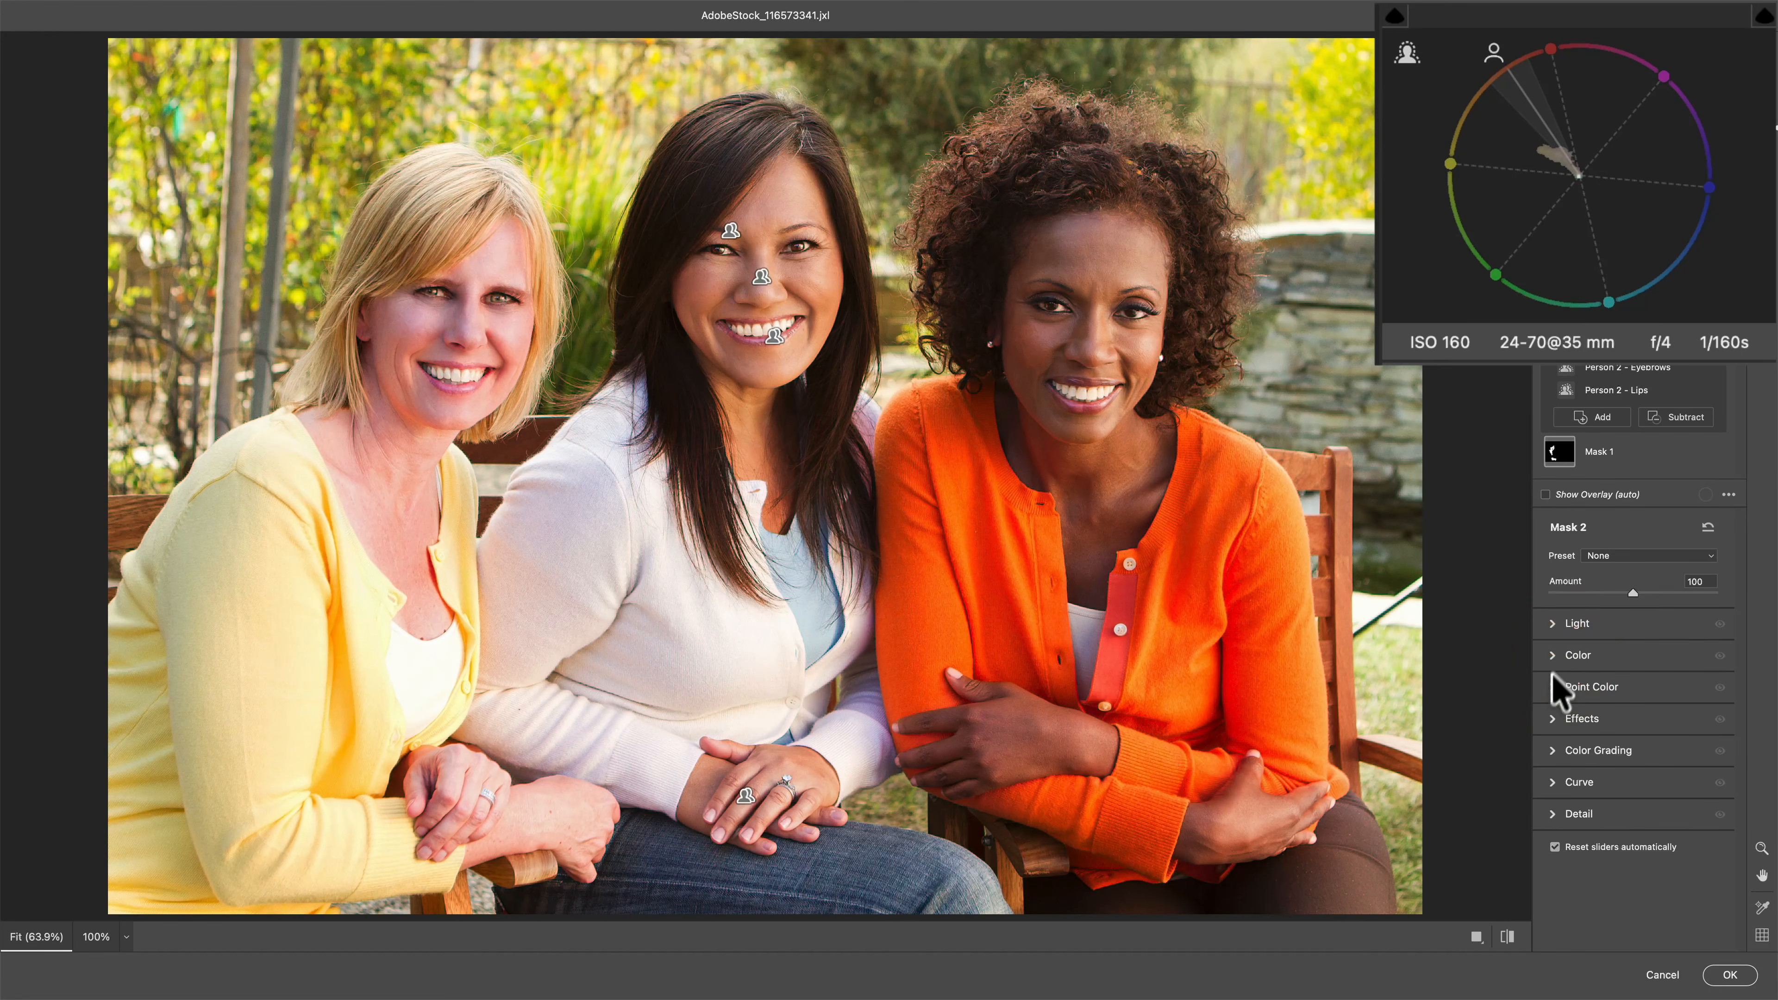
click(1552, 654)
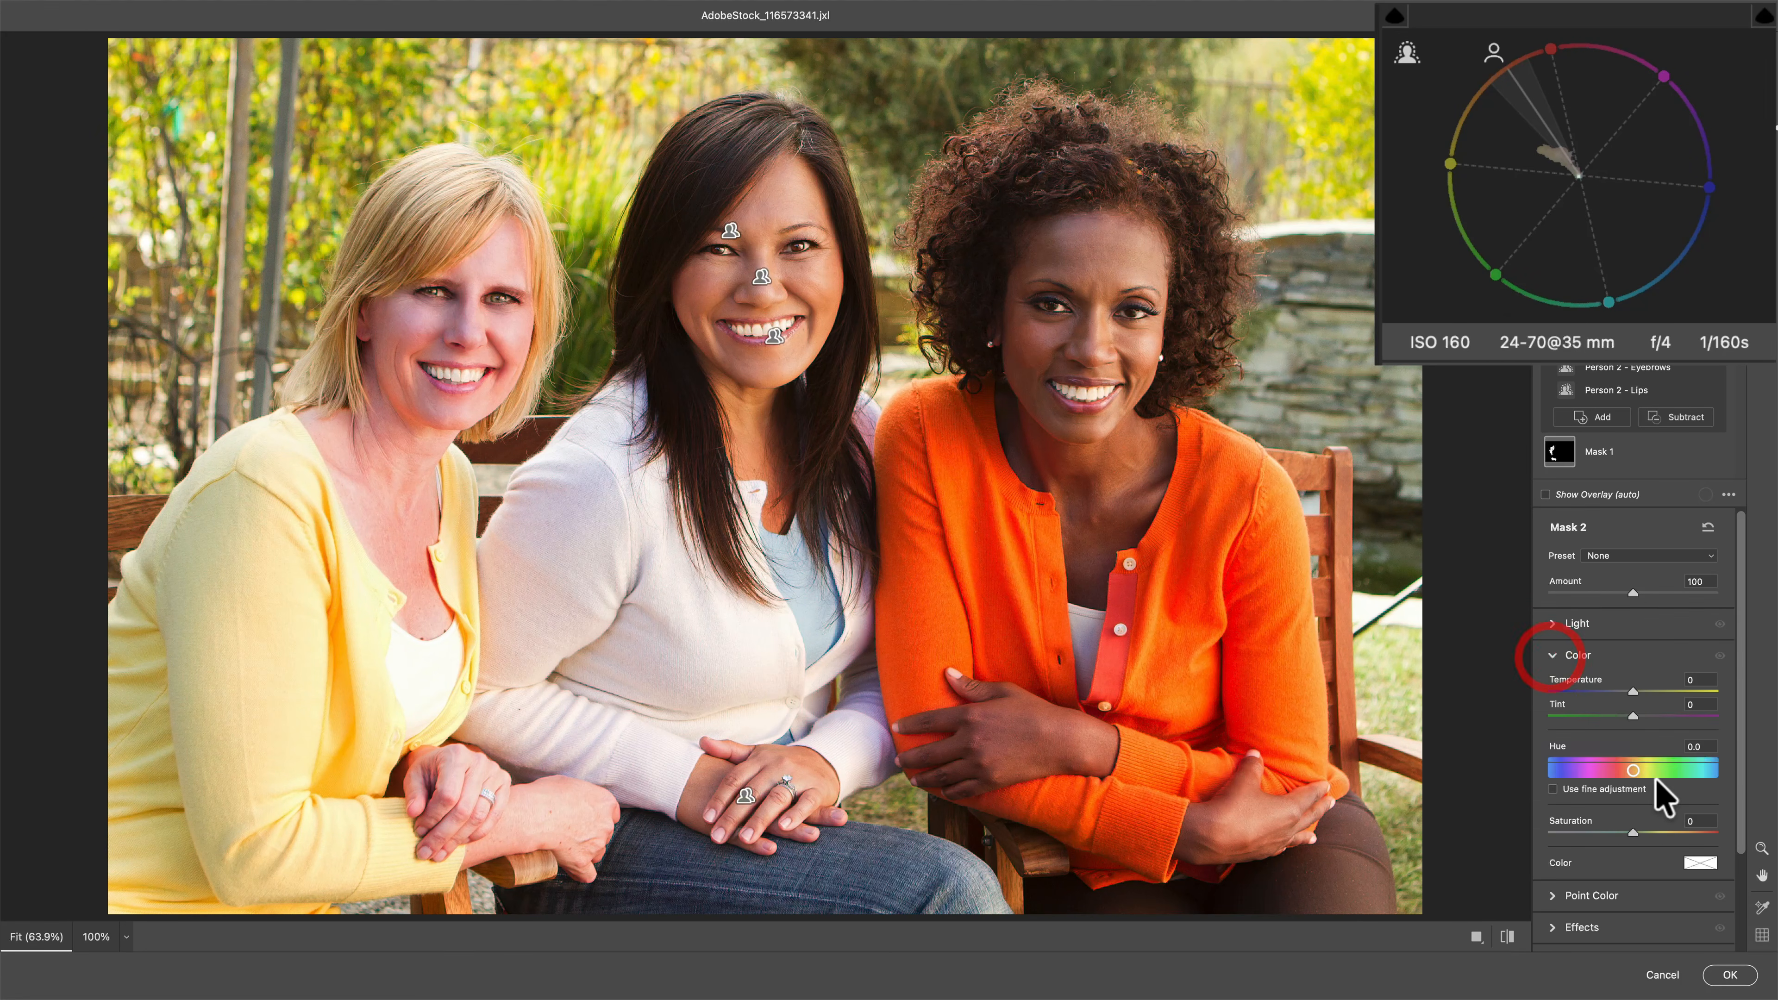
Shift the Hue of Person 2's masked skin to -11.8 and collapse the Color settings.
drag(1631, 765, 1629, 765)
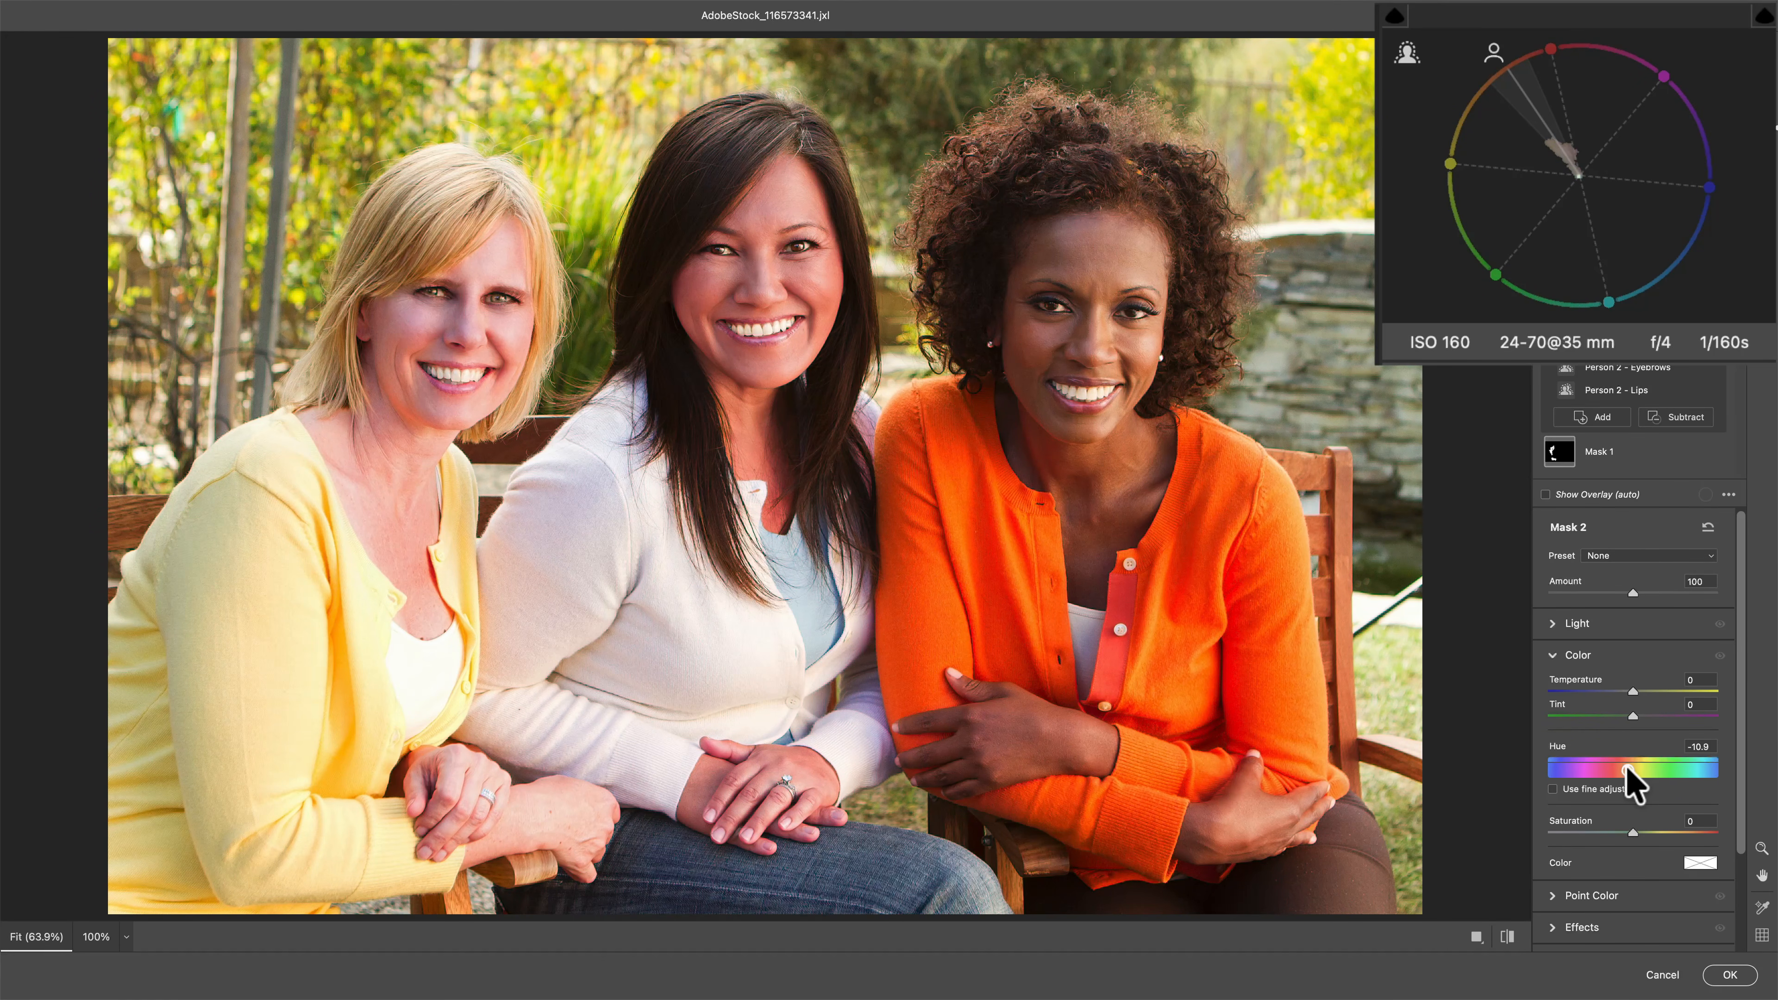
drag(1624, 768, 1626, 768)
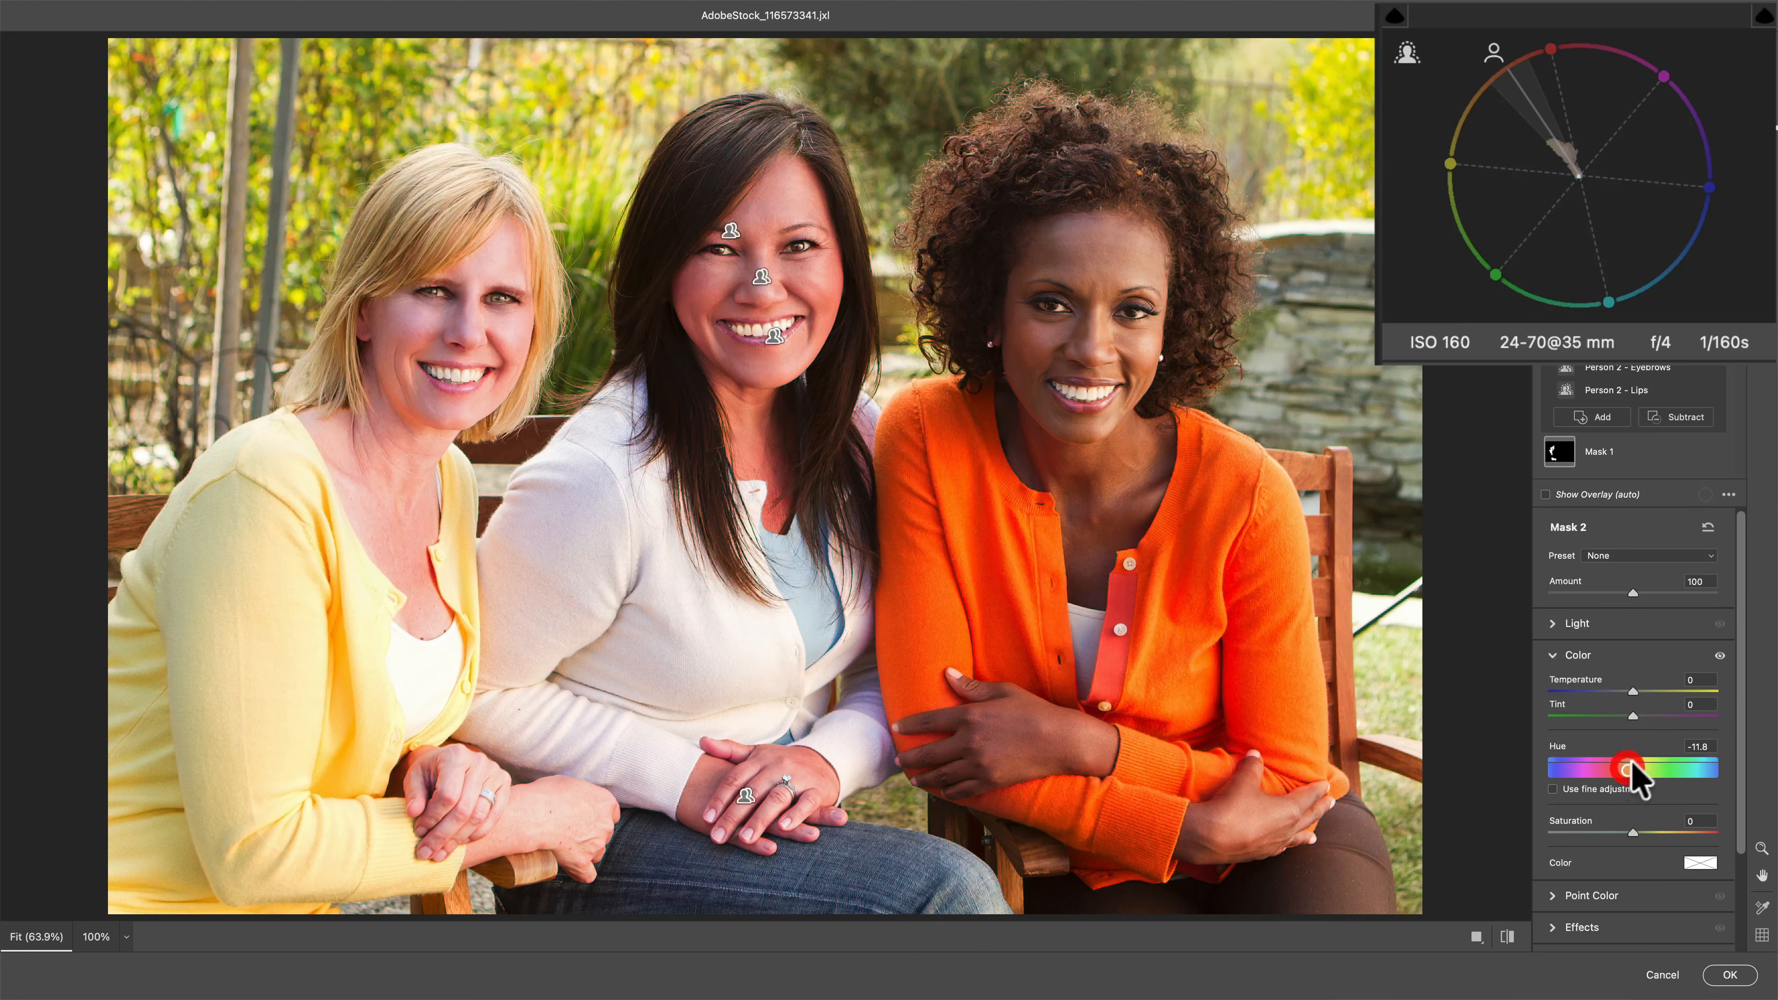
click(1552, 655)
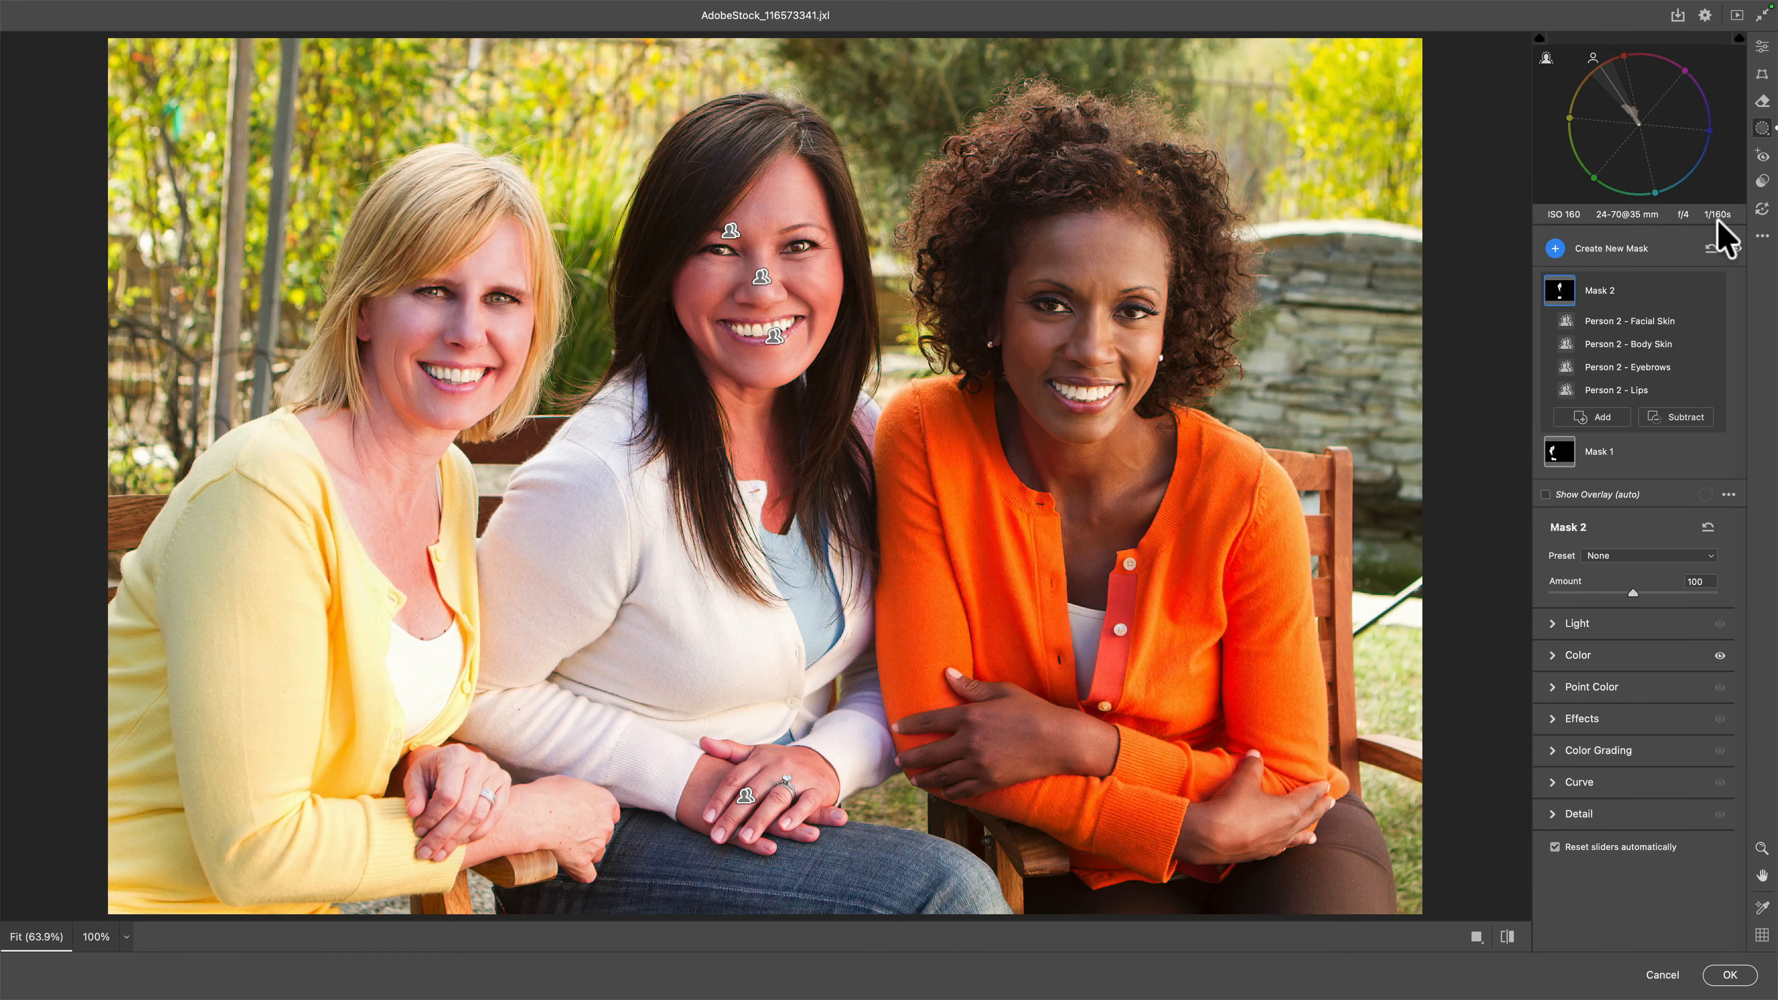
Add a third people mask for Person 3 covering Facial Skin, Body Skin, Eyebrows and Lips.
click(1555, 248)
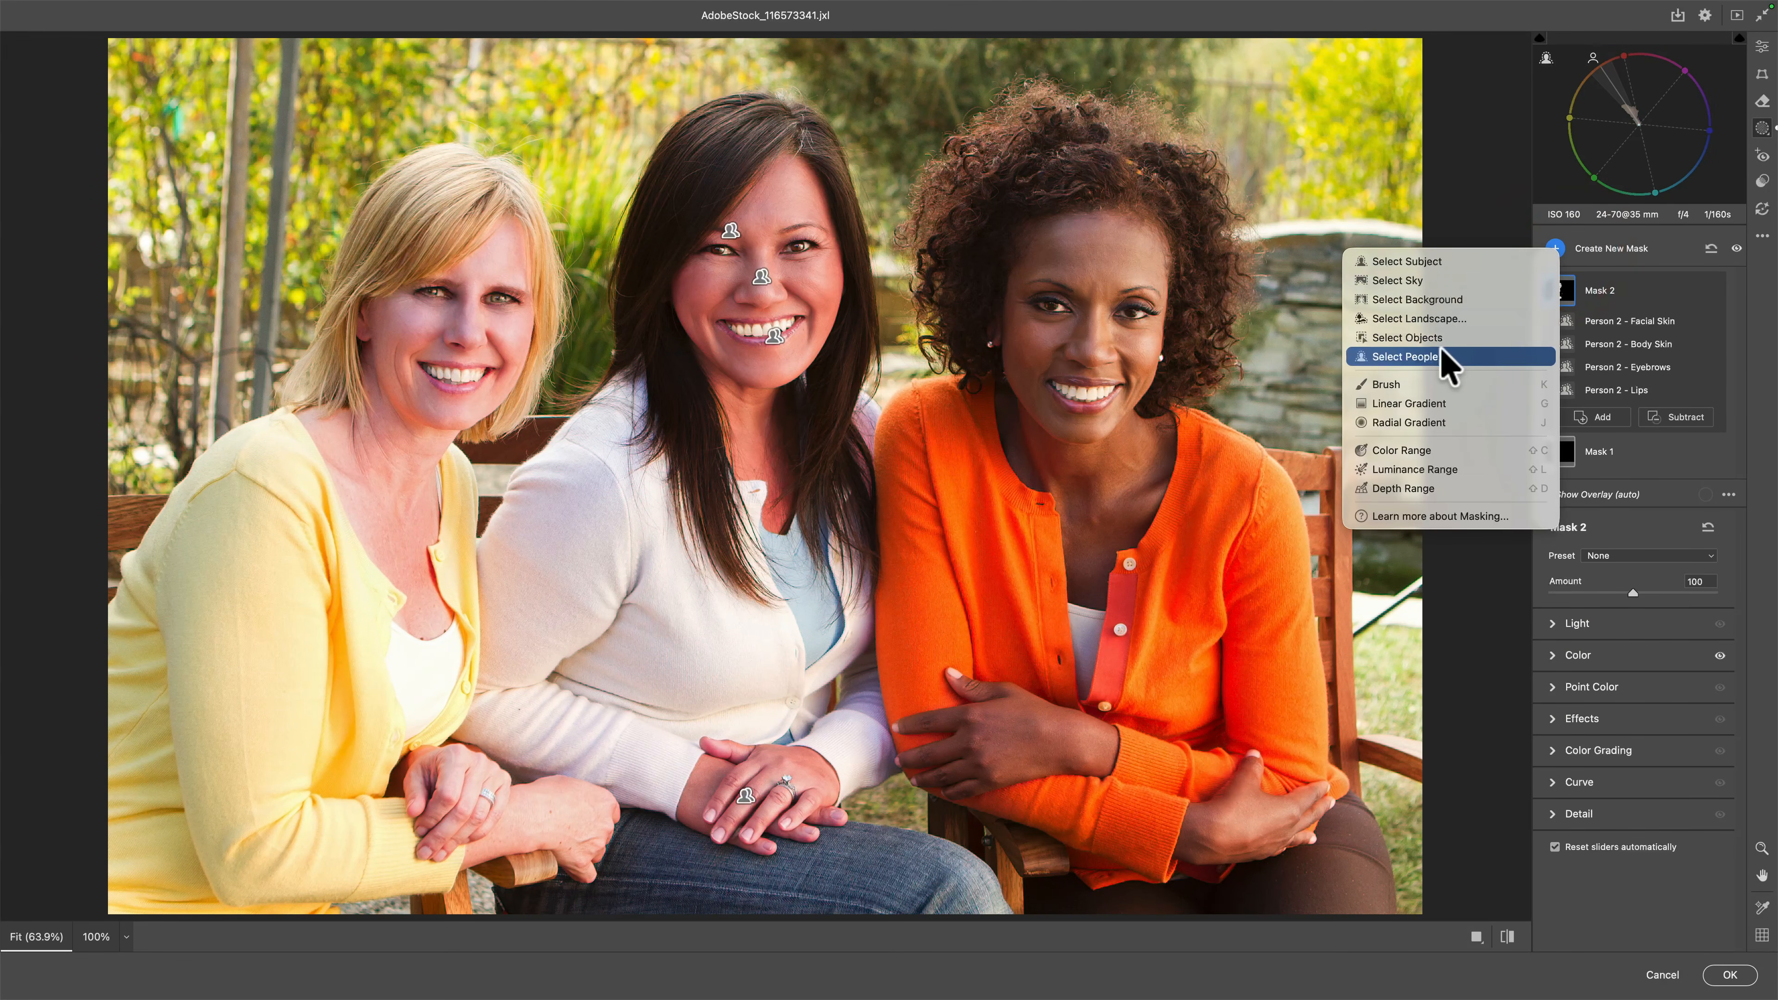
click(1397, 351)
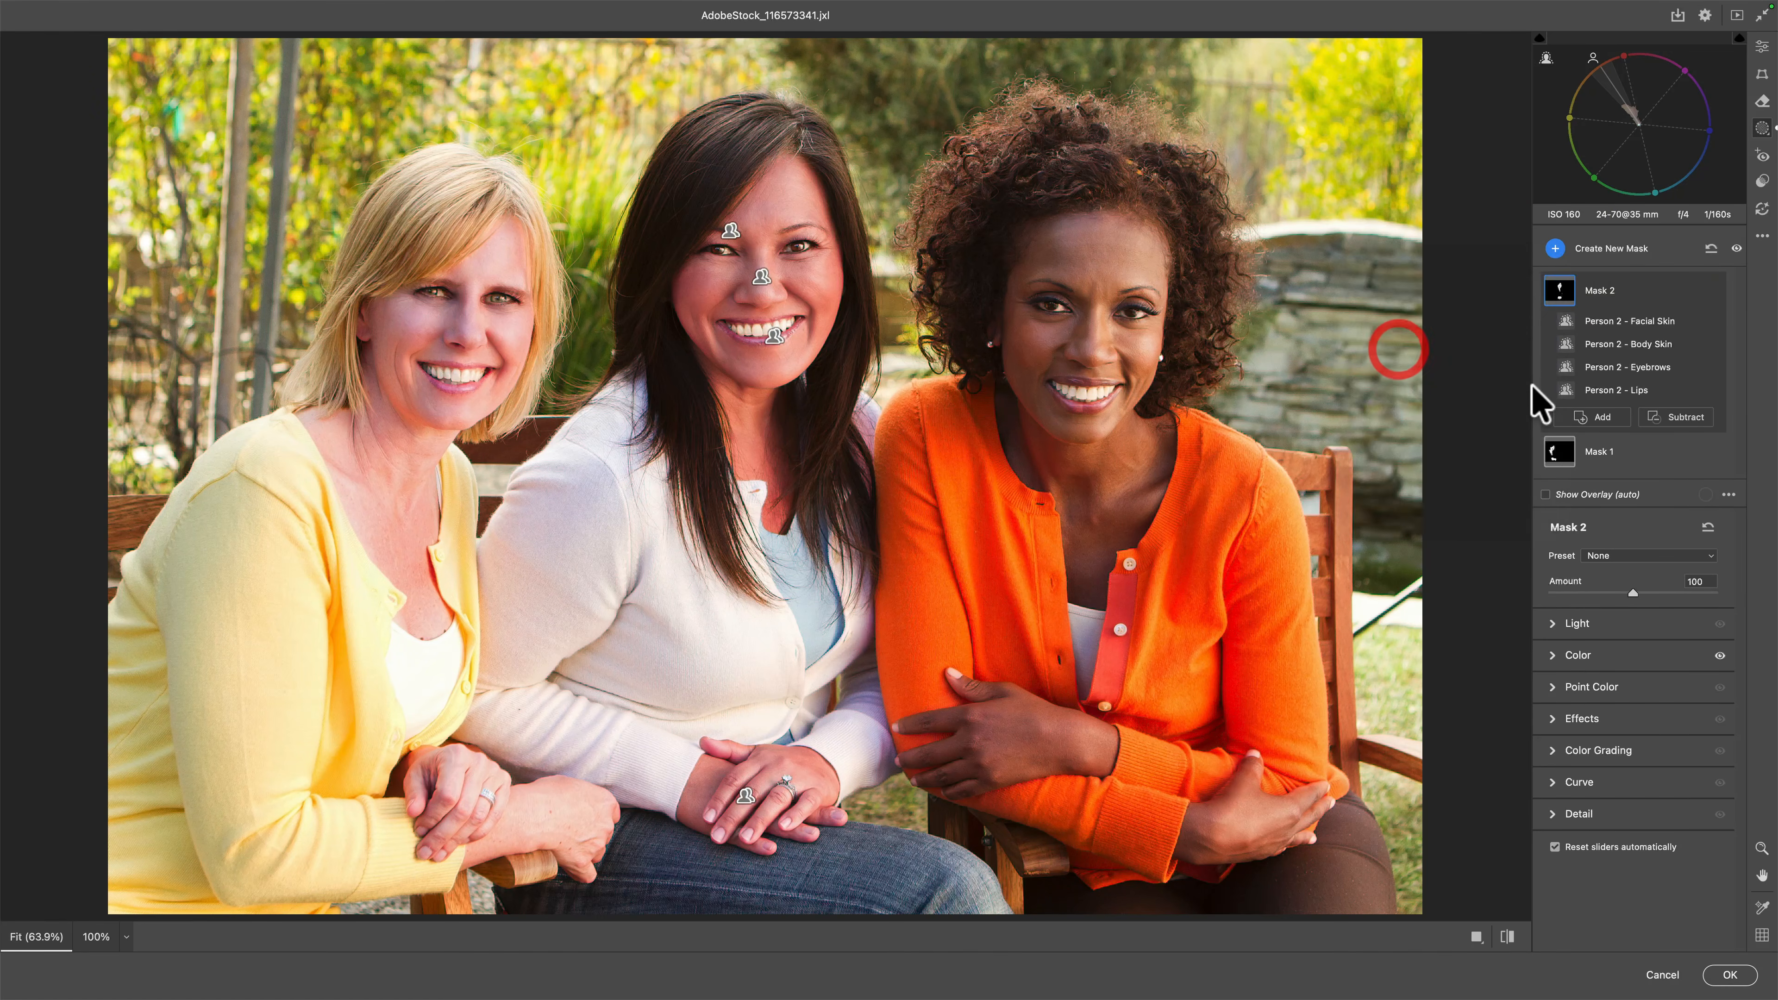
click(1708, 284)
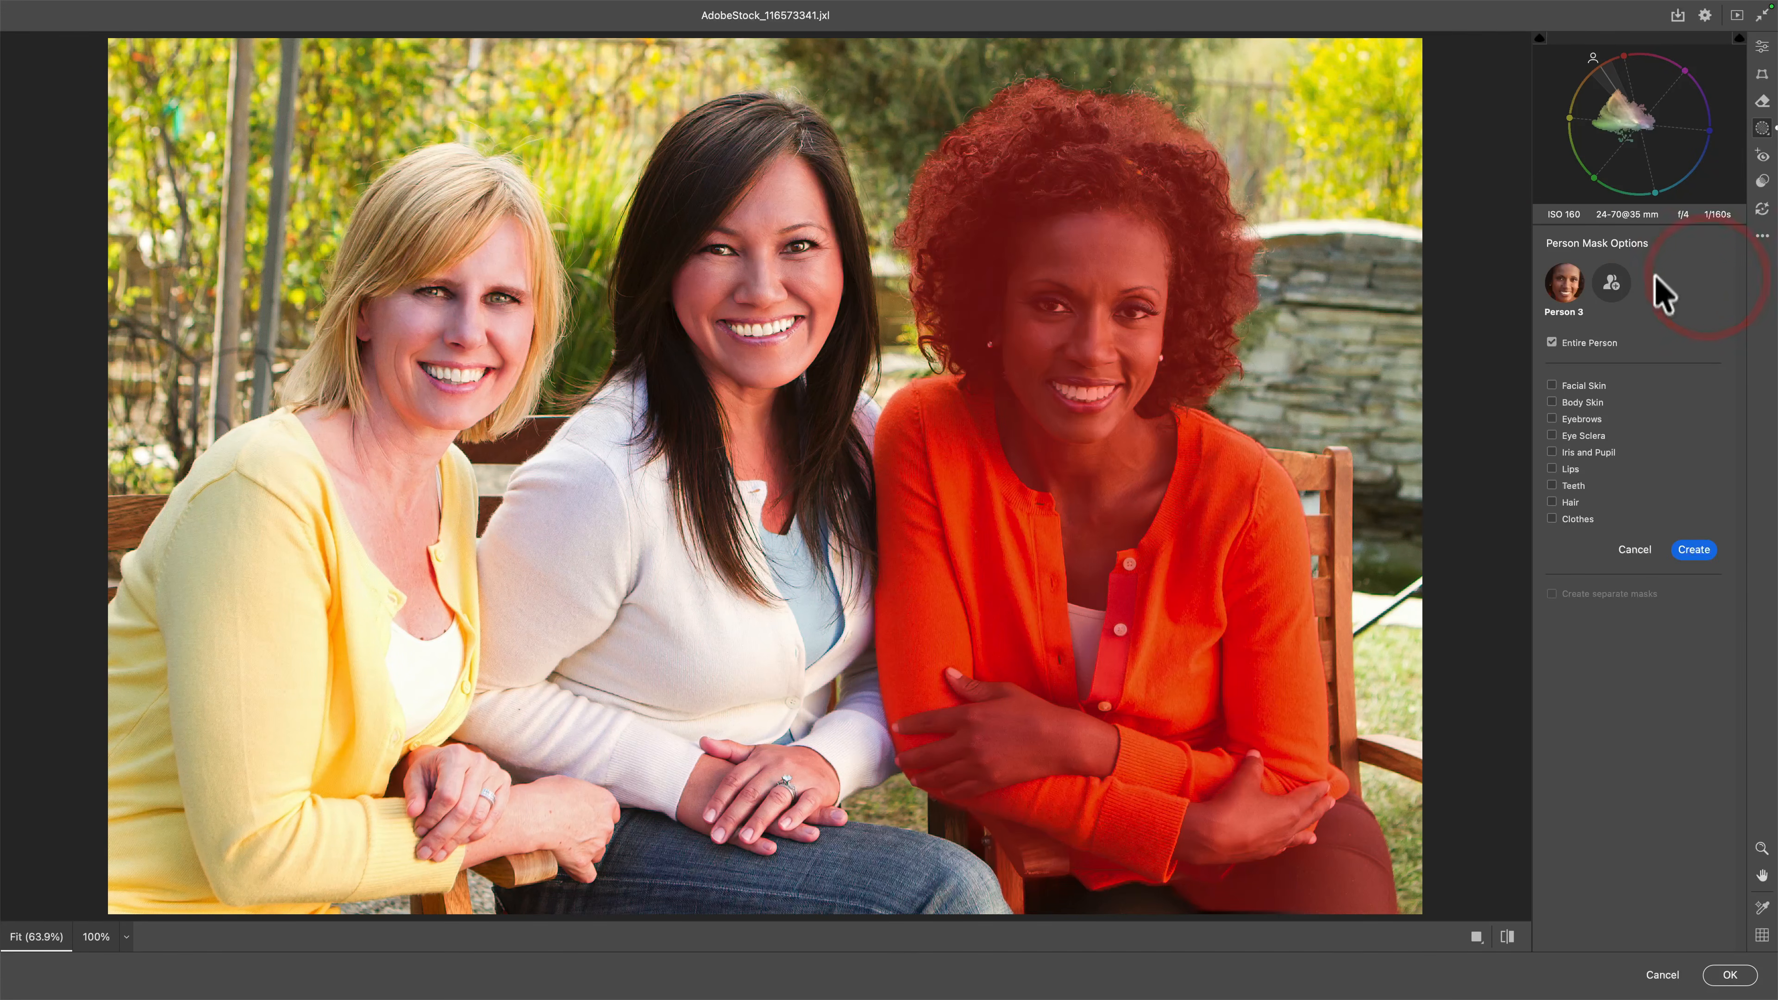
click(1551, 385)
click(1552, 402)
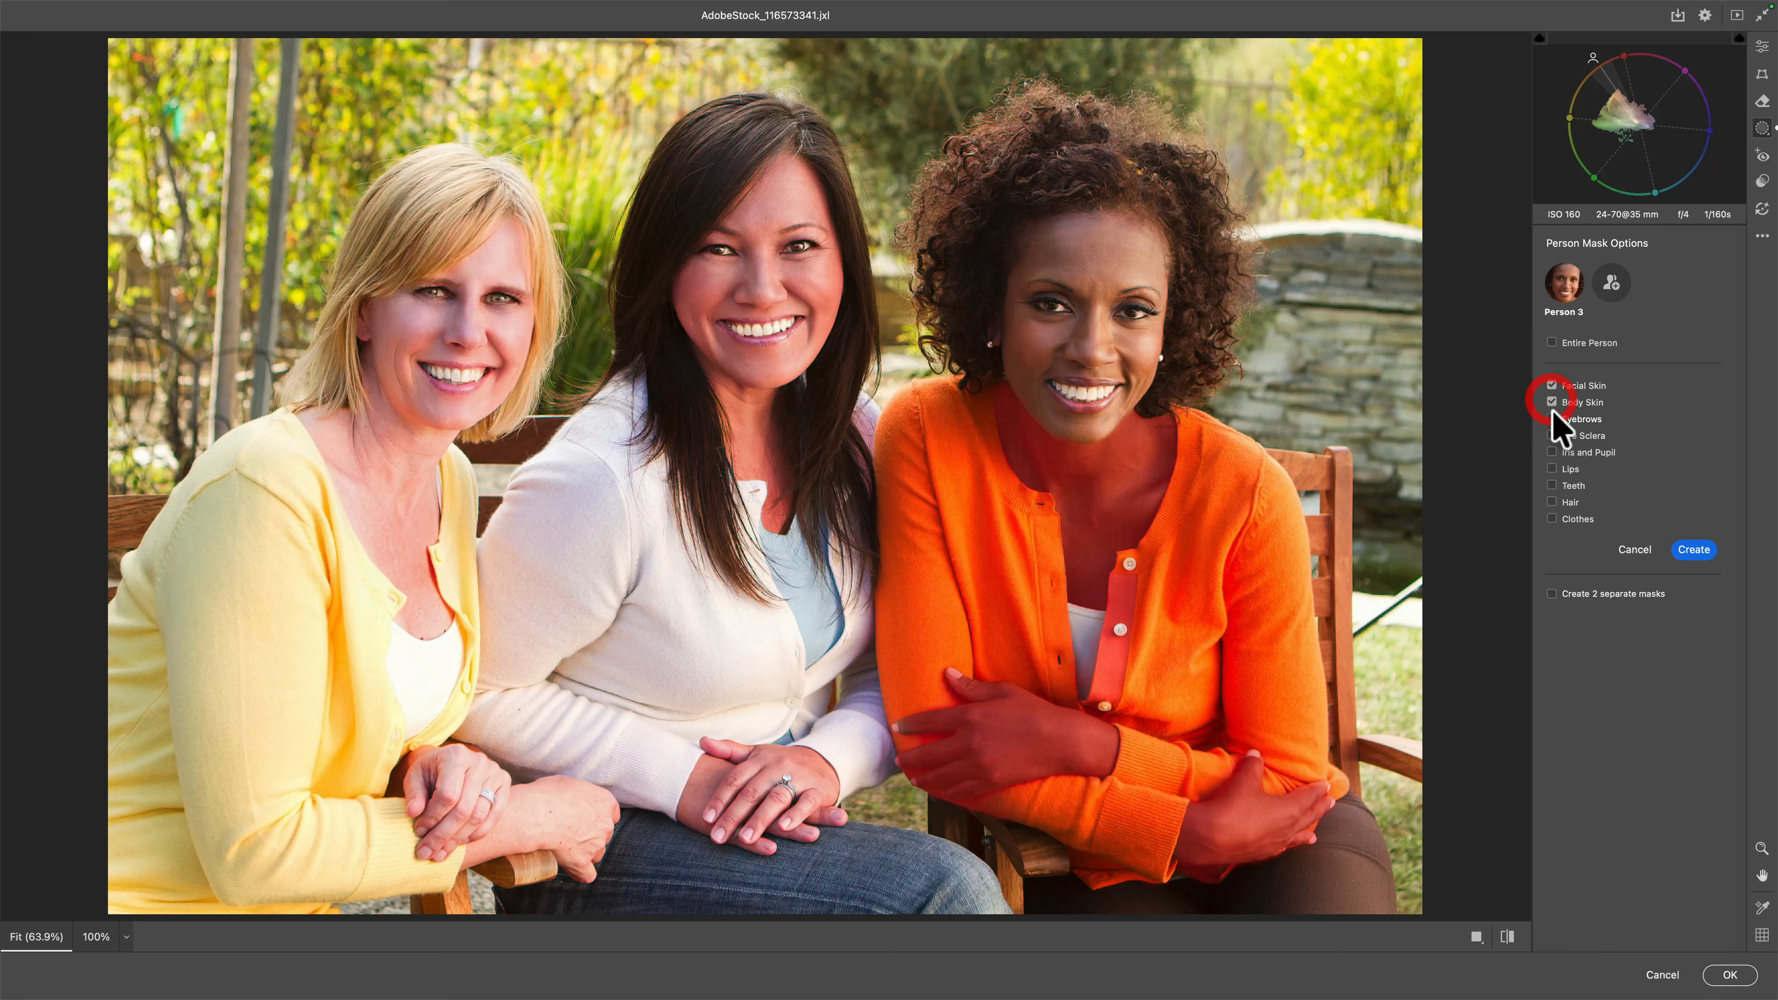
click(1552, 419)
click(1552, 468)
click(1693, 551)
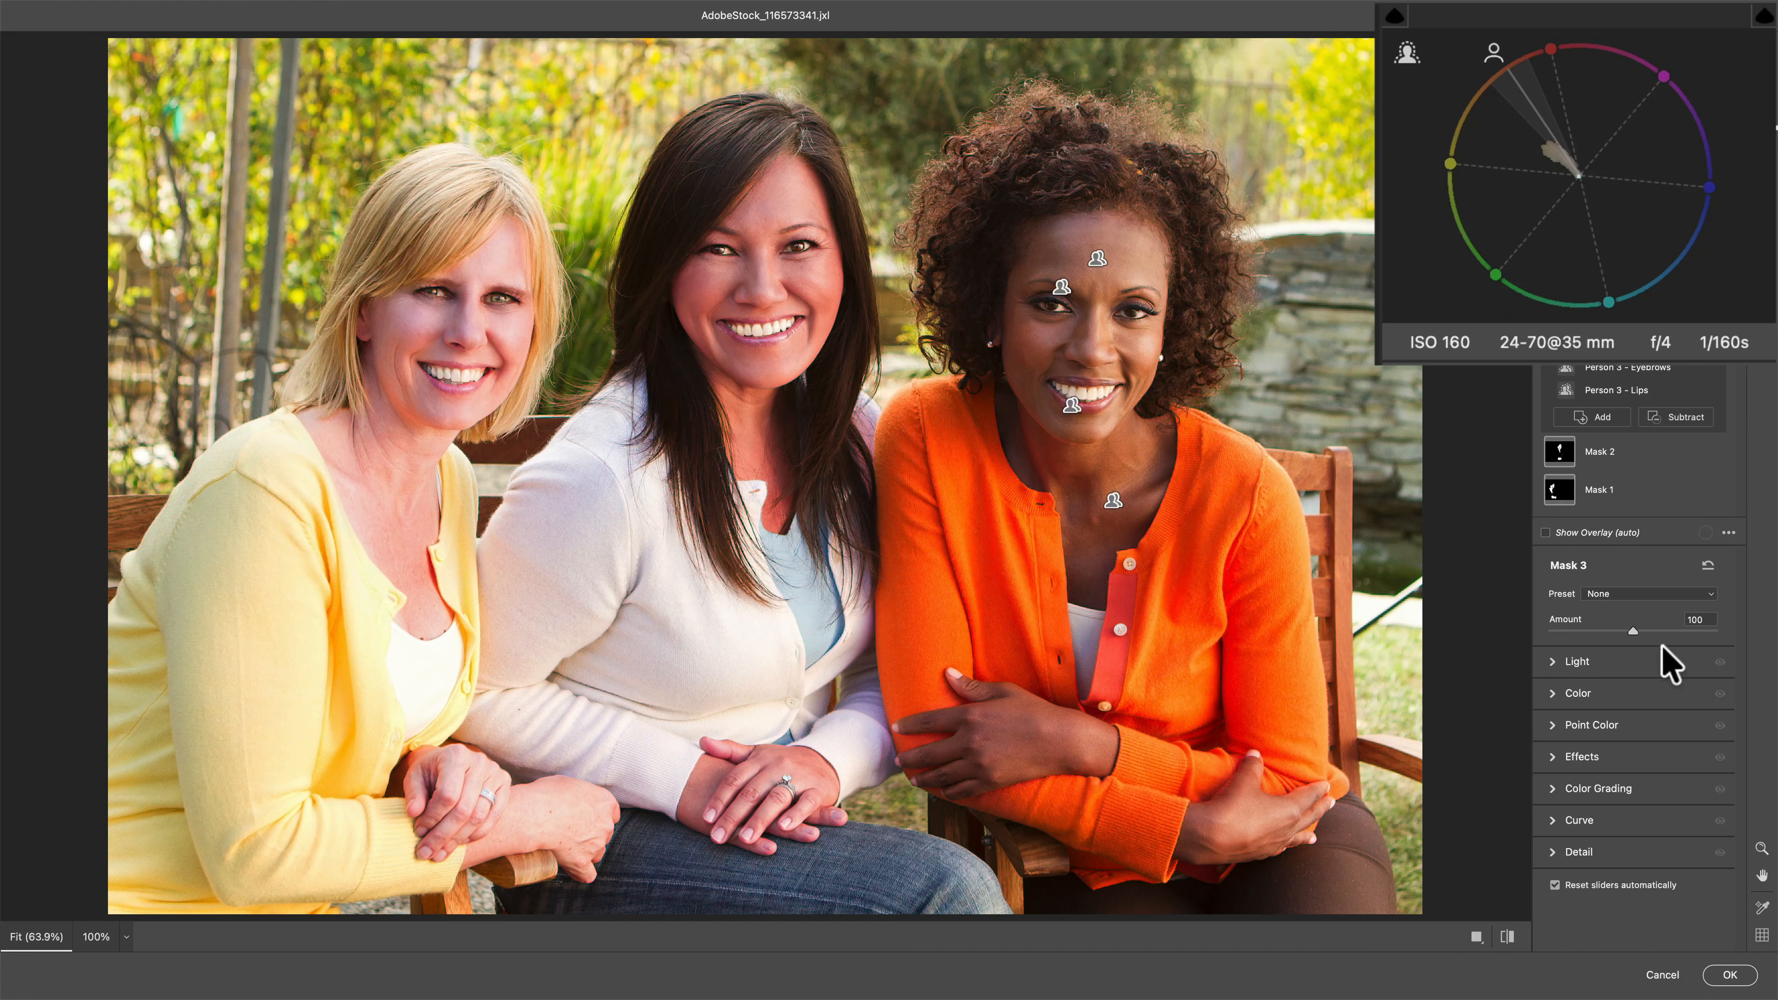
Set the Hue of Person 3's mask to -8.9 and slightly readjust the Hue of Person 1's mask.
click(1552, 693)
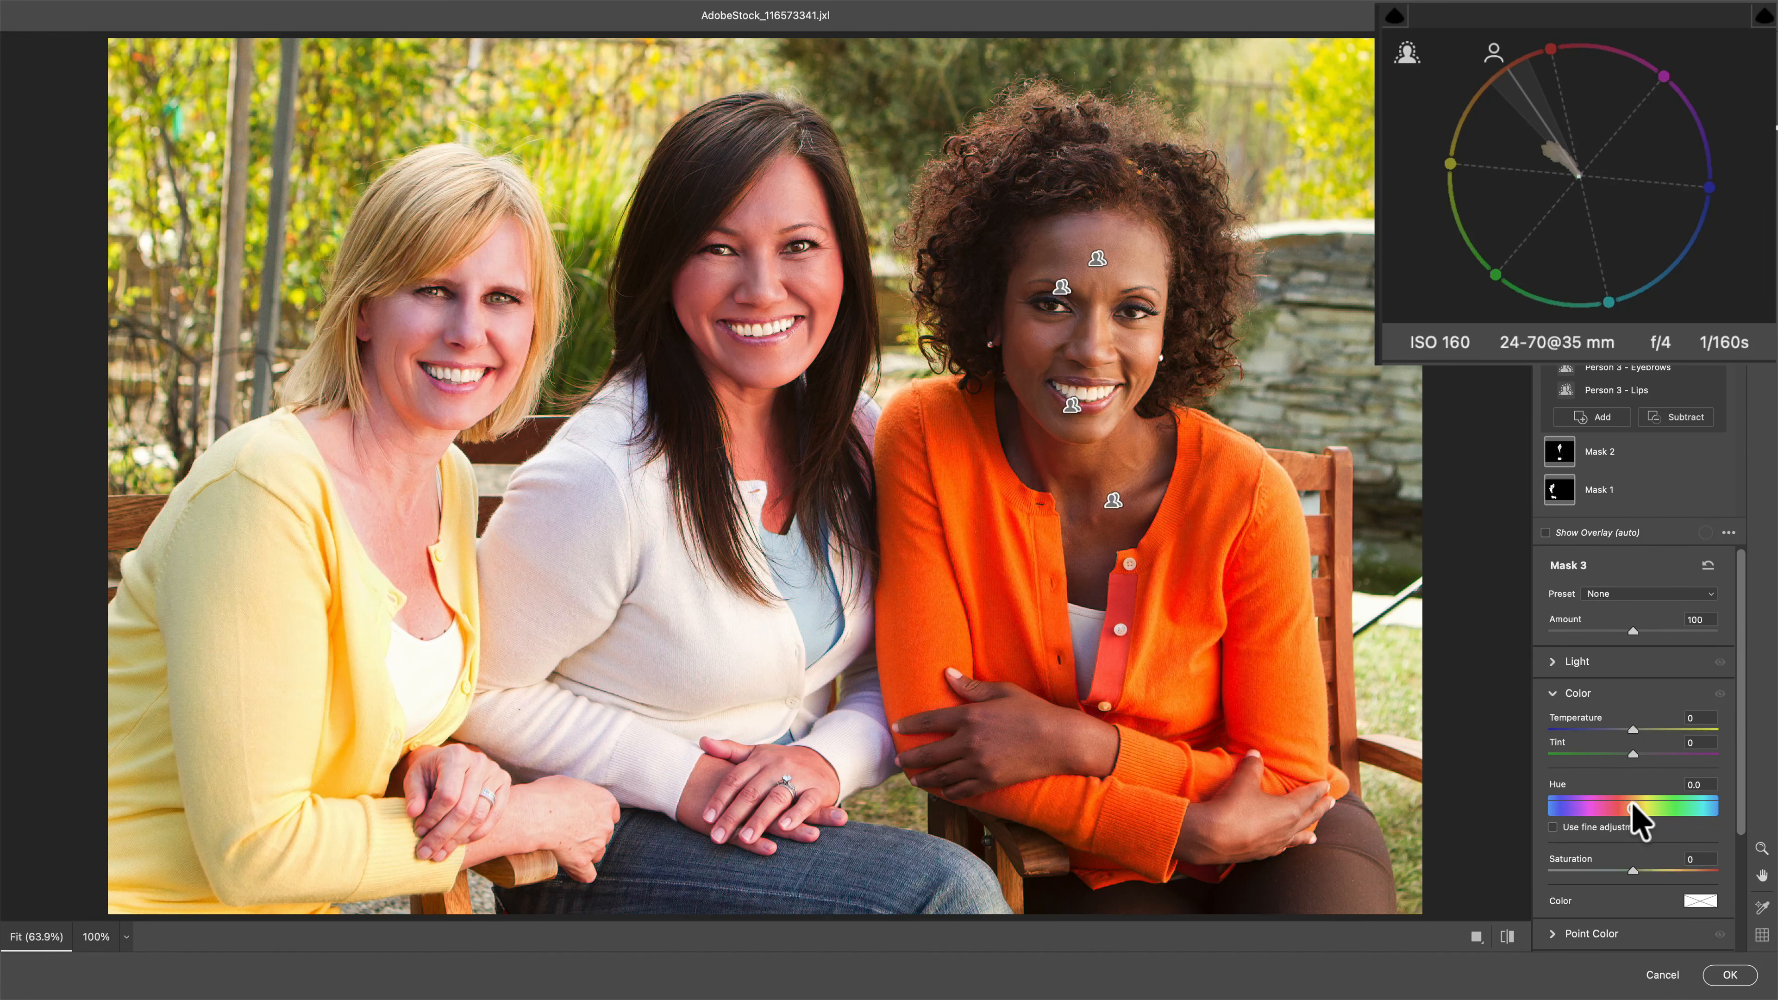
drag(1631, 805, 1626, 807)
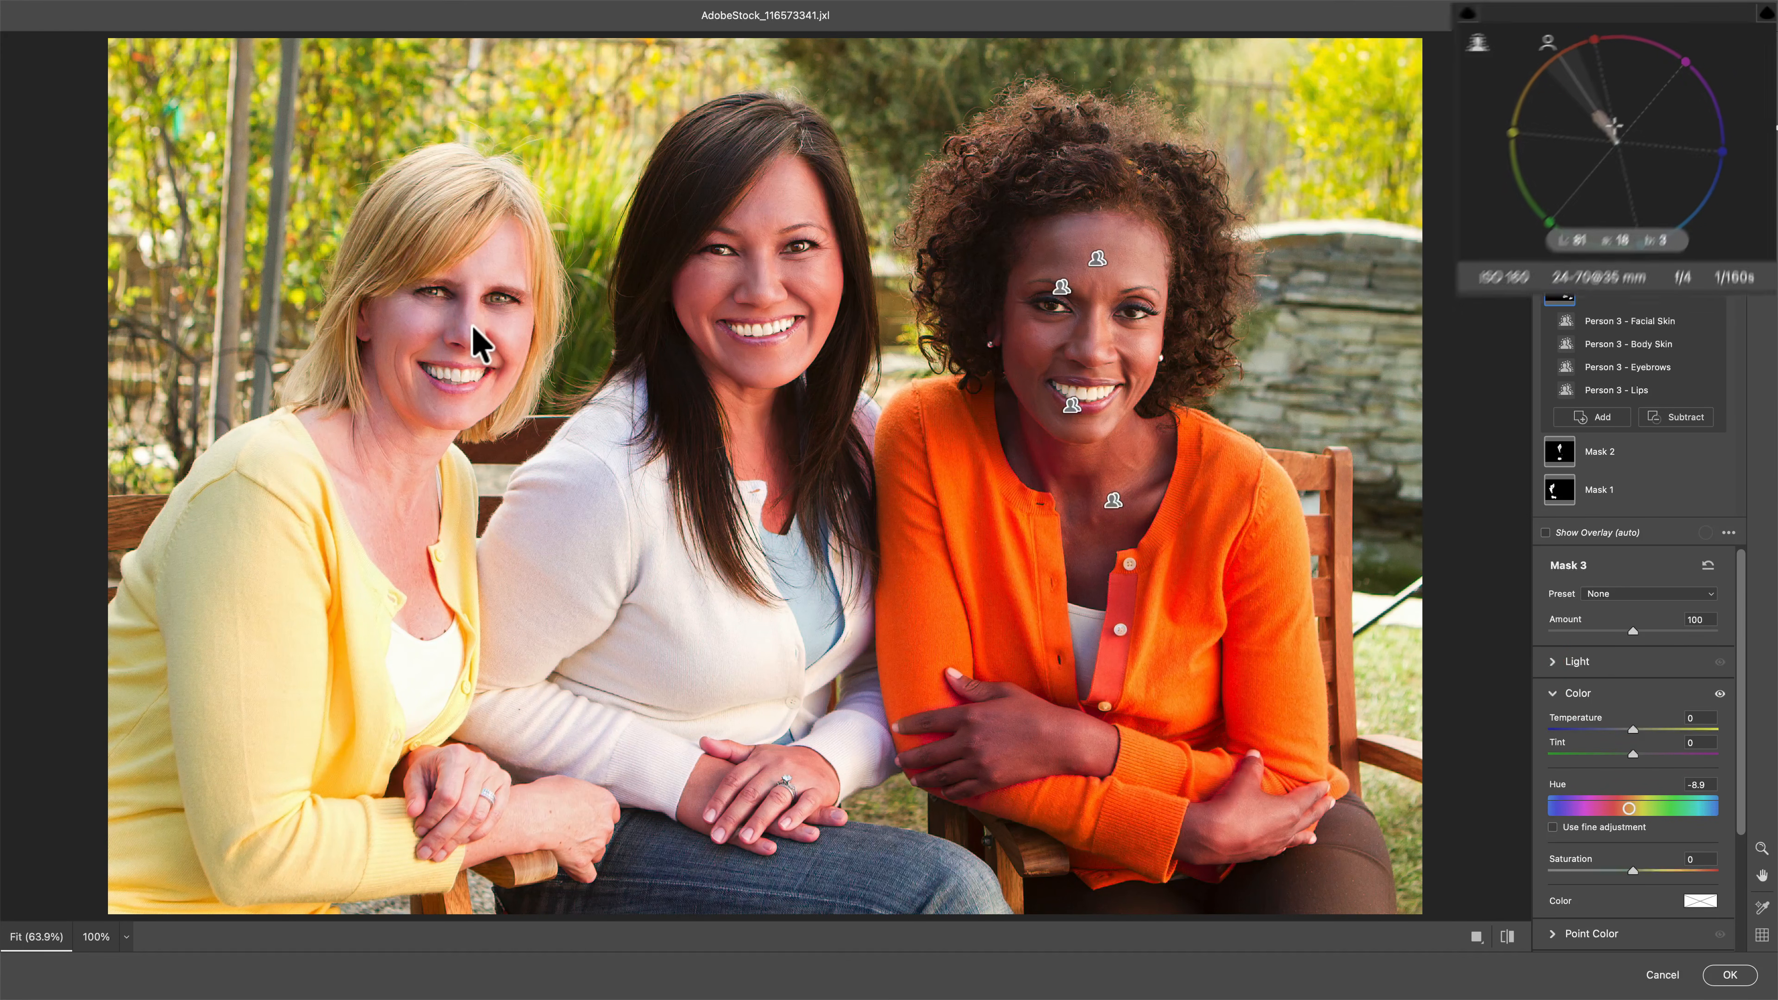
click(1561, 492)
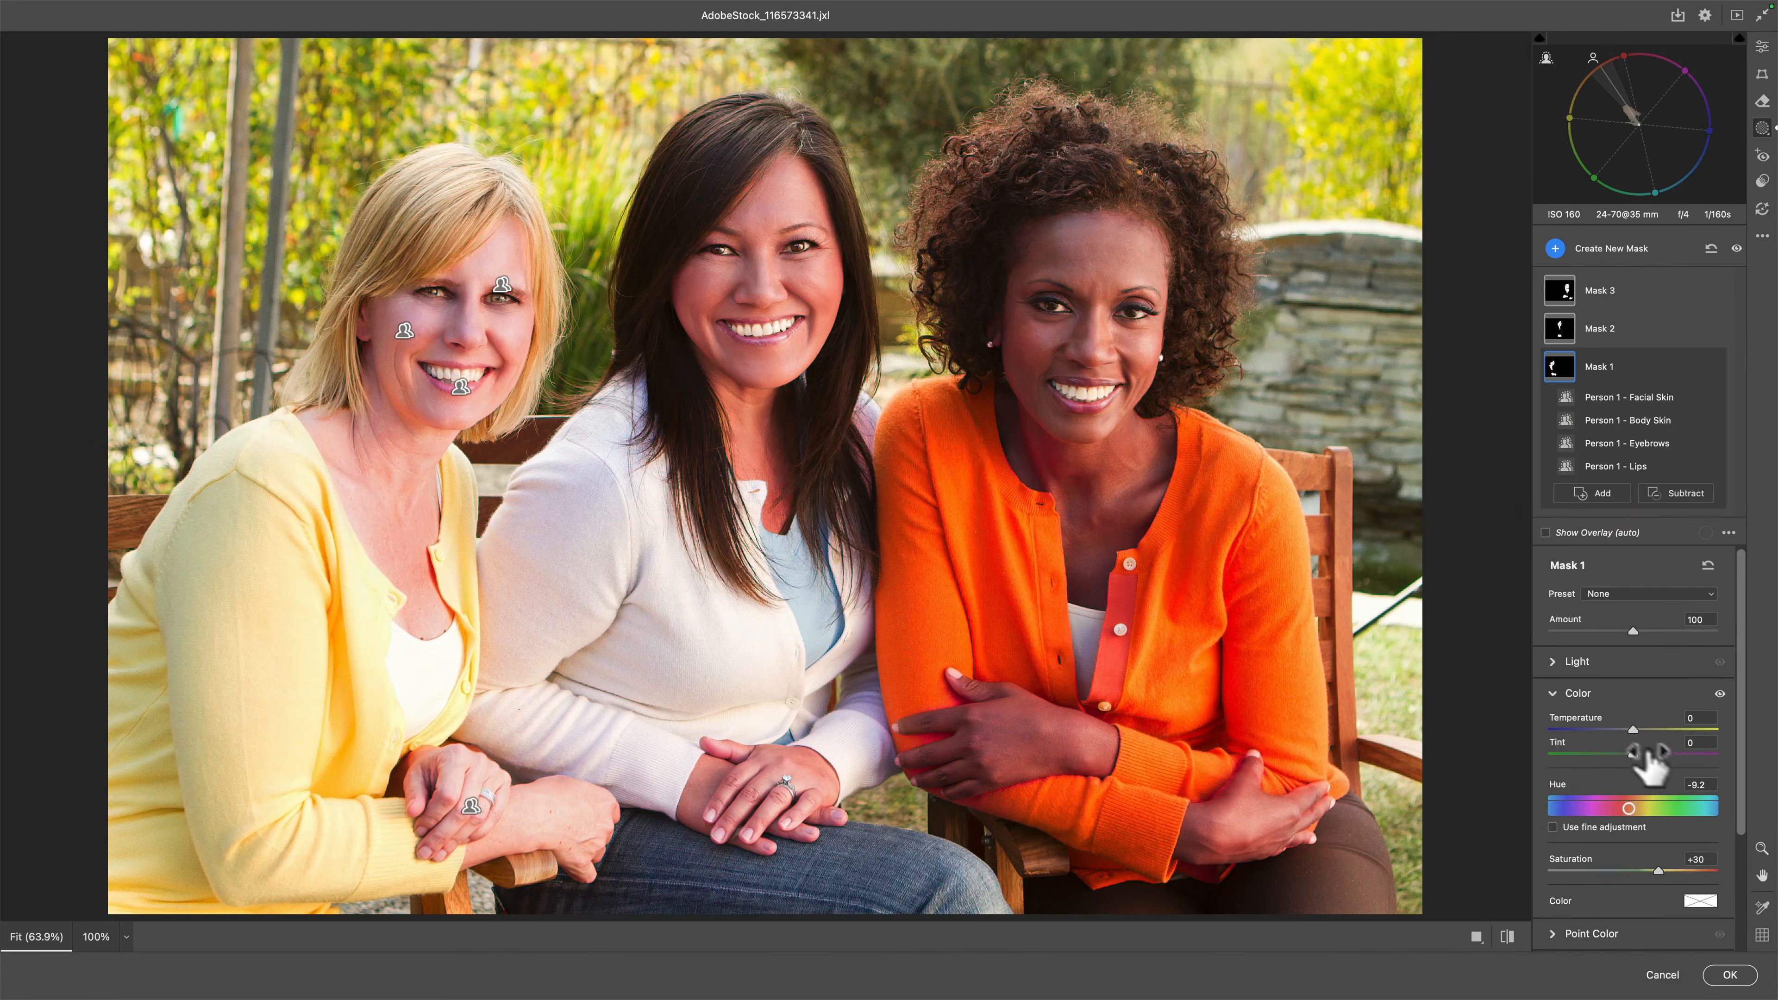
drag(1629, 808, 1626, 810)
Return to the general edit settings and compare the group photo with its default settings.
click(1761, 47)
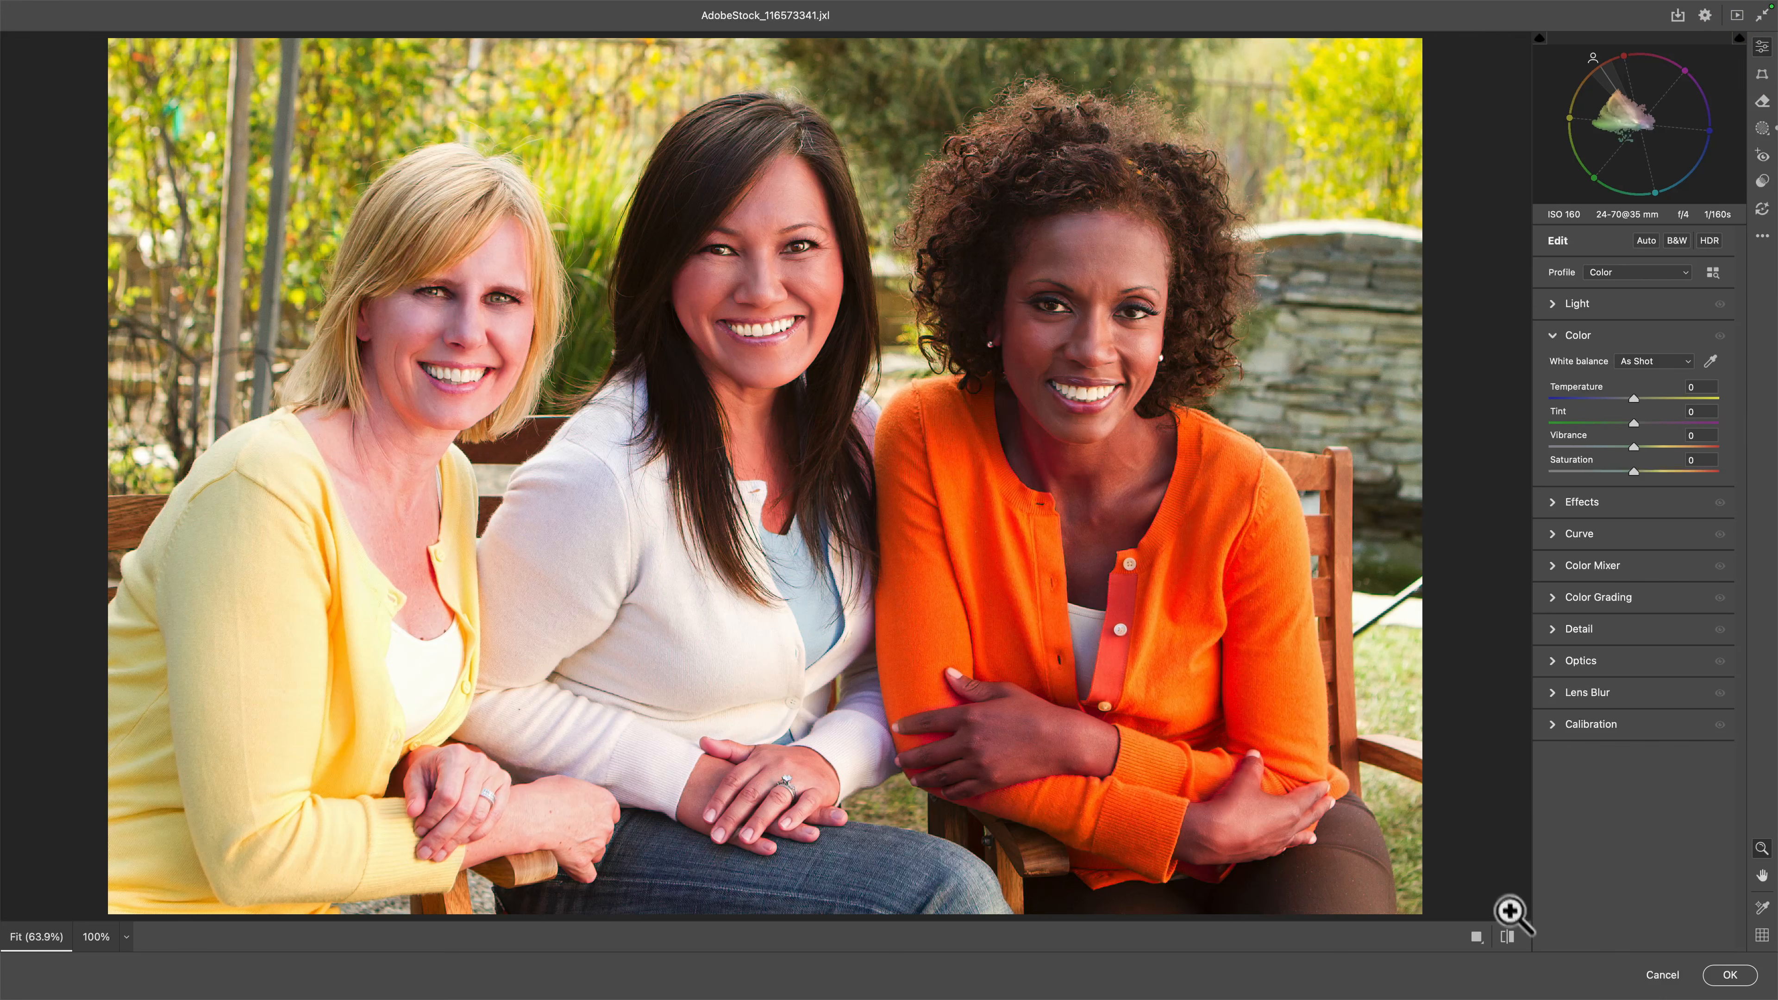
click(1507, 937)
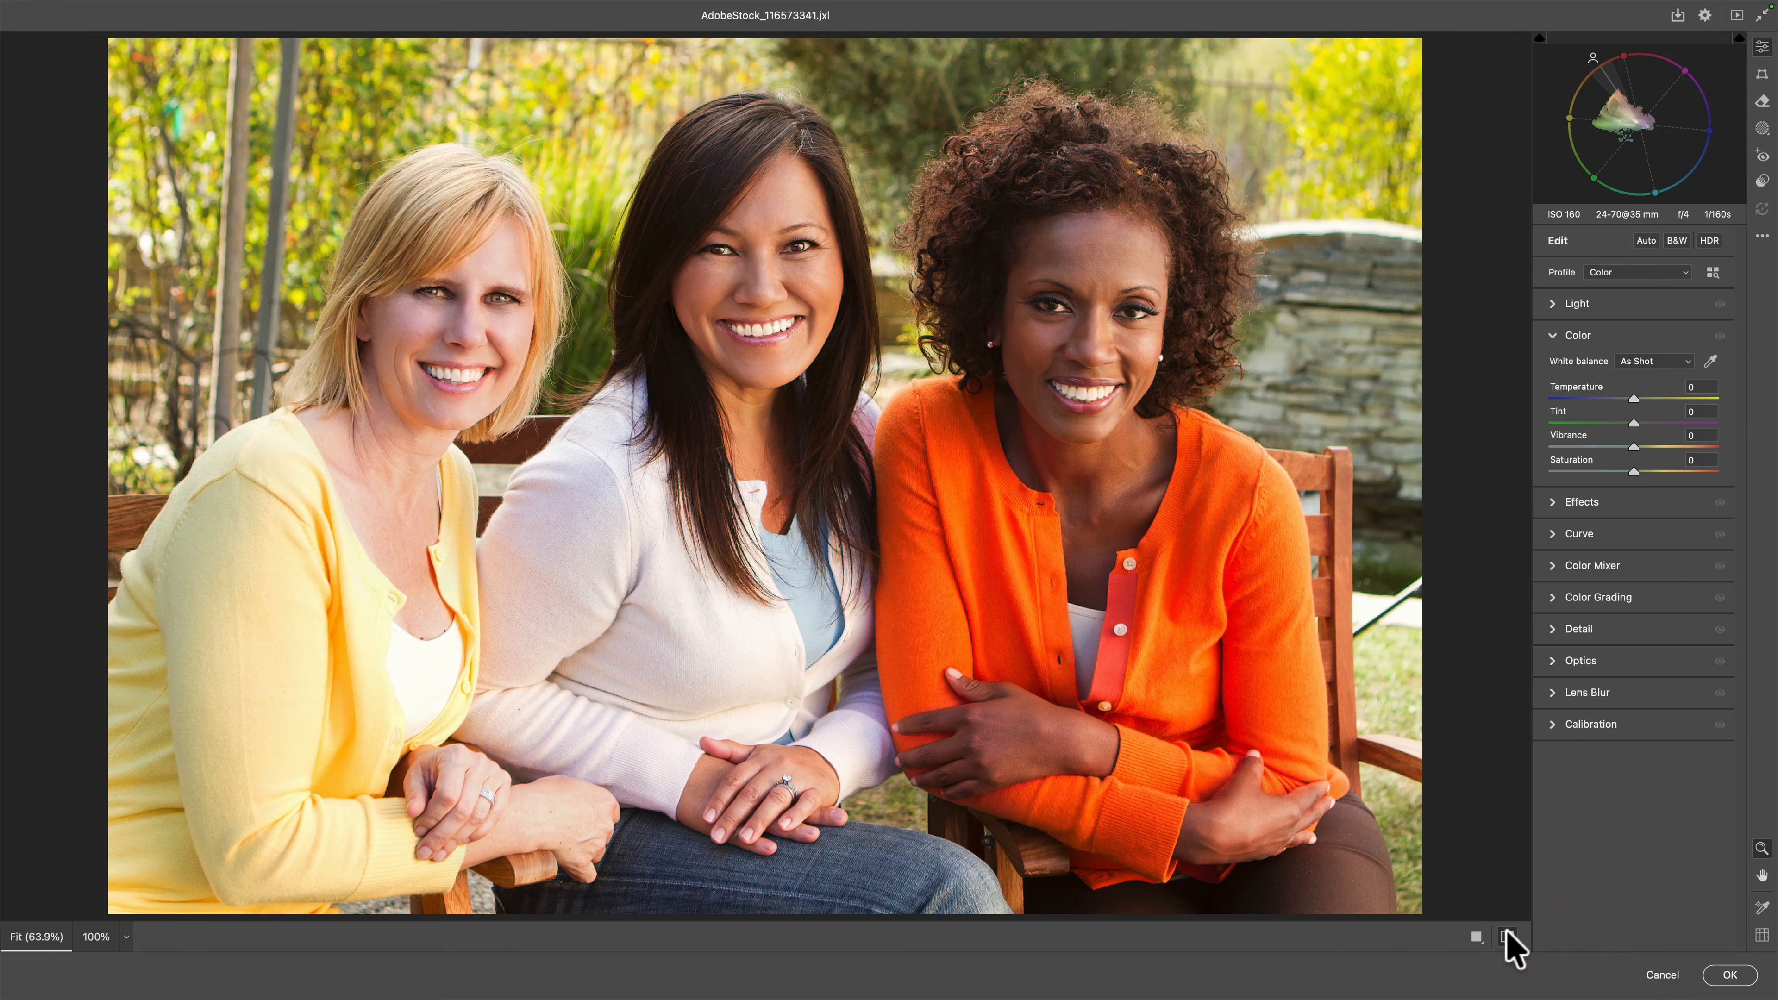
click(1507, 937)
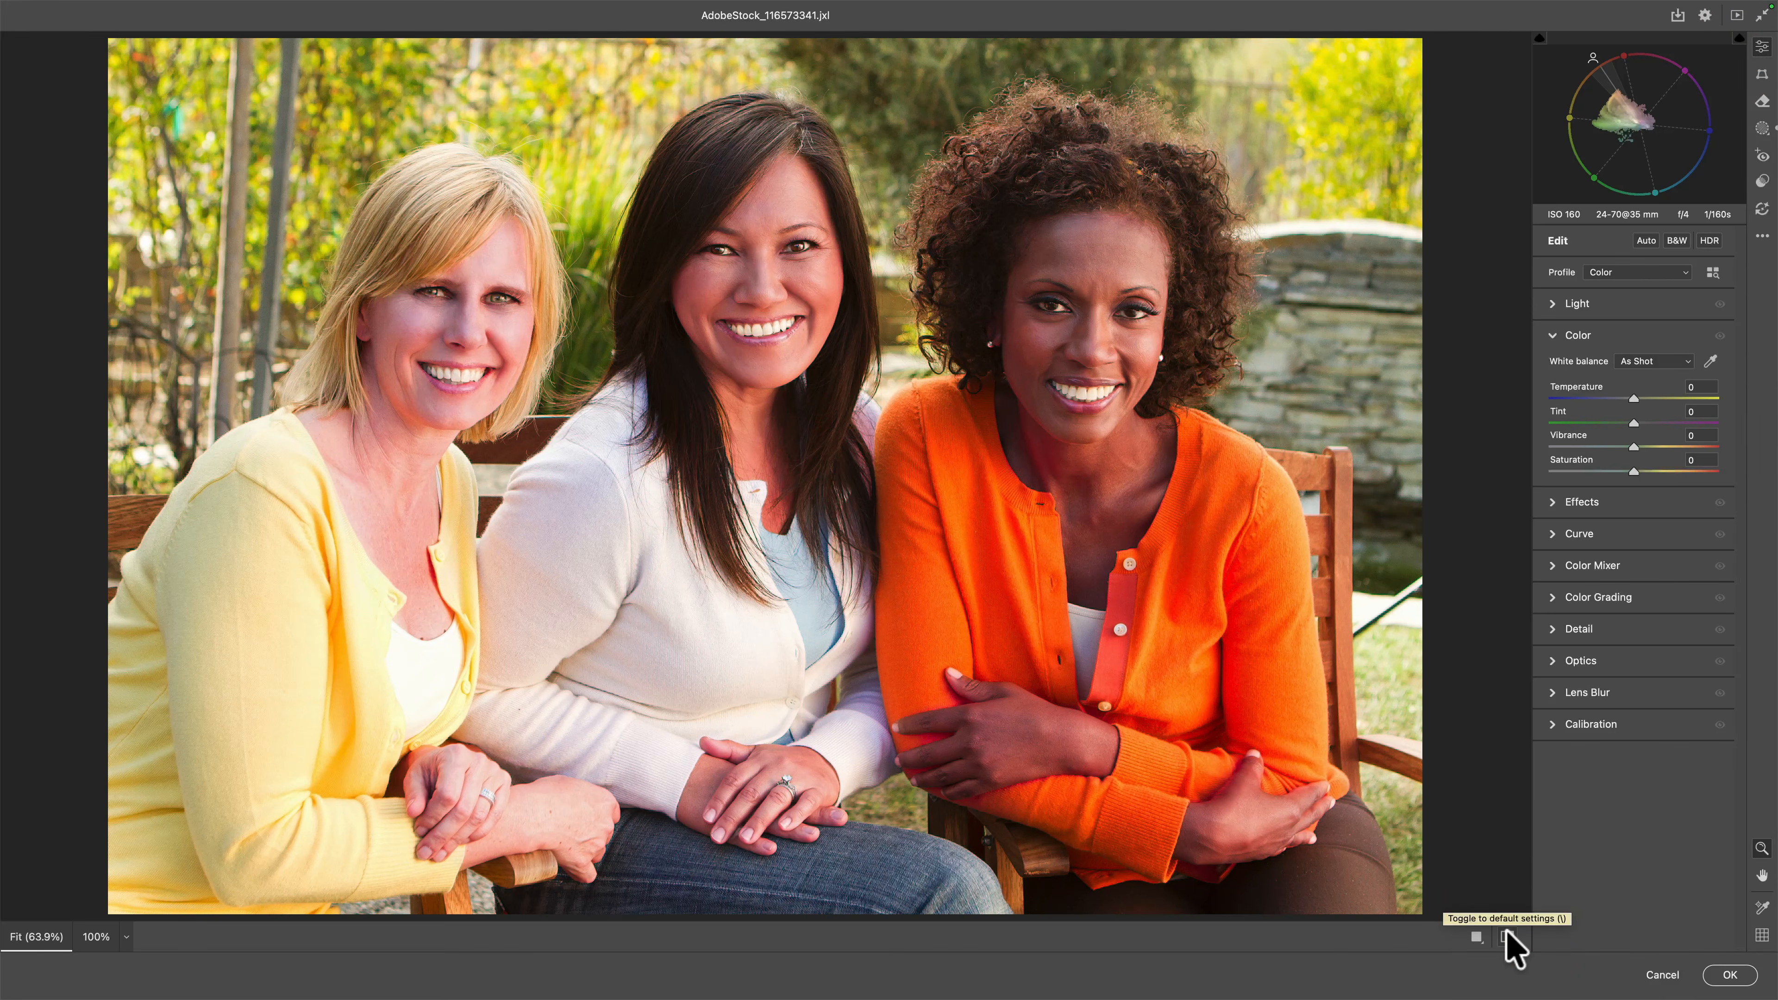
click(1506, 936)
click(1506, 936)
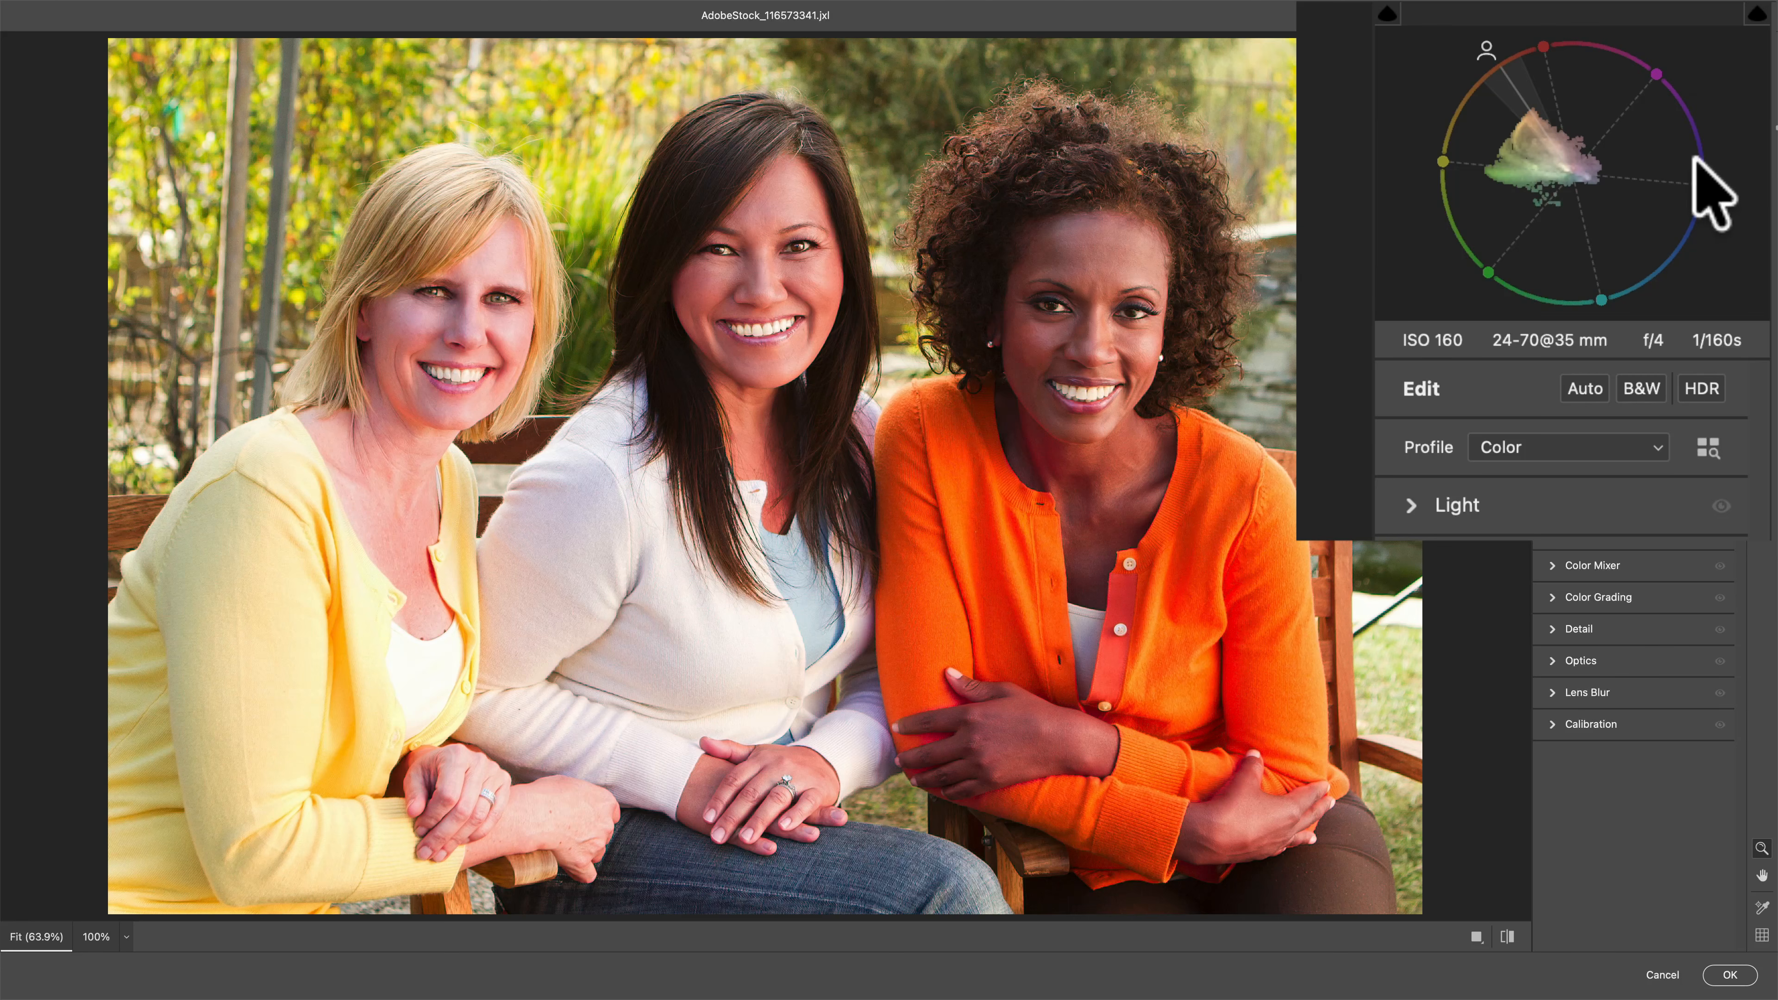
Rotate the vectorscope to show red at 3 o'clock and expand Color Grading to compare its color wheels.
right_click(1657, 160)
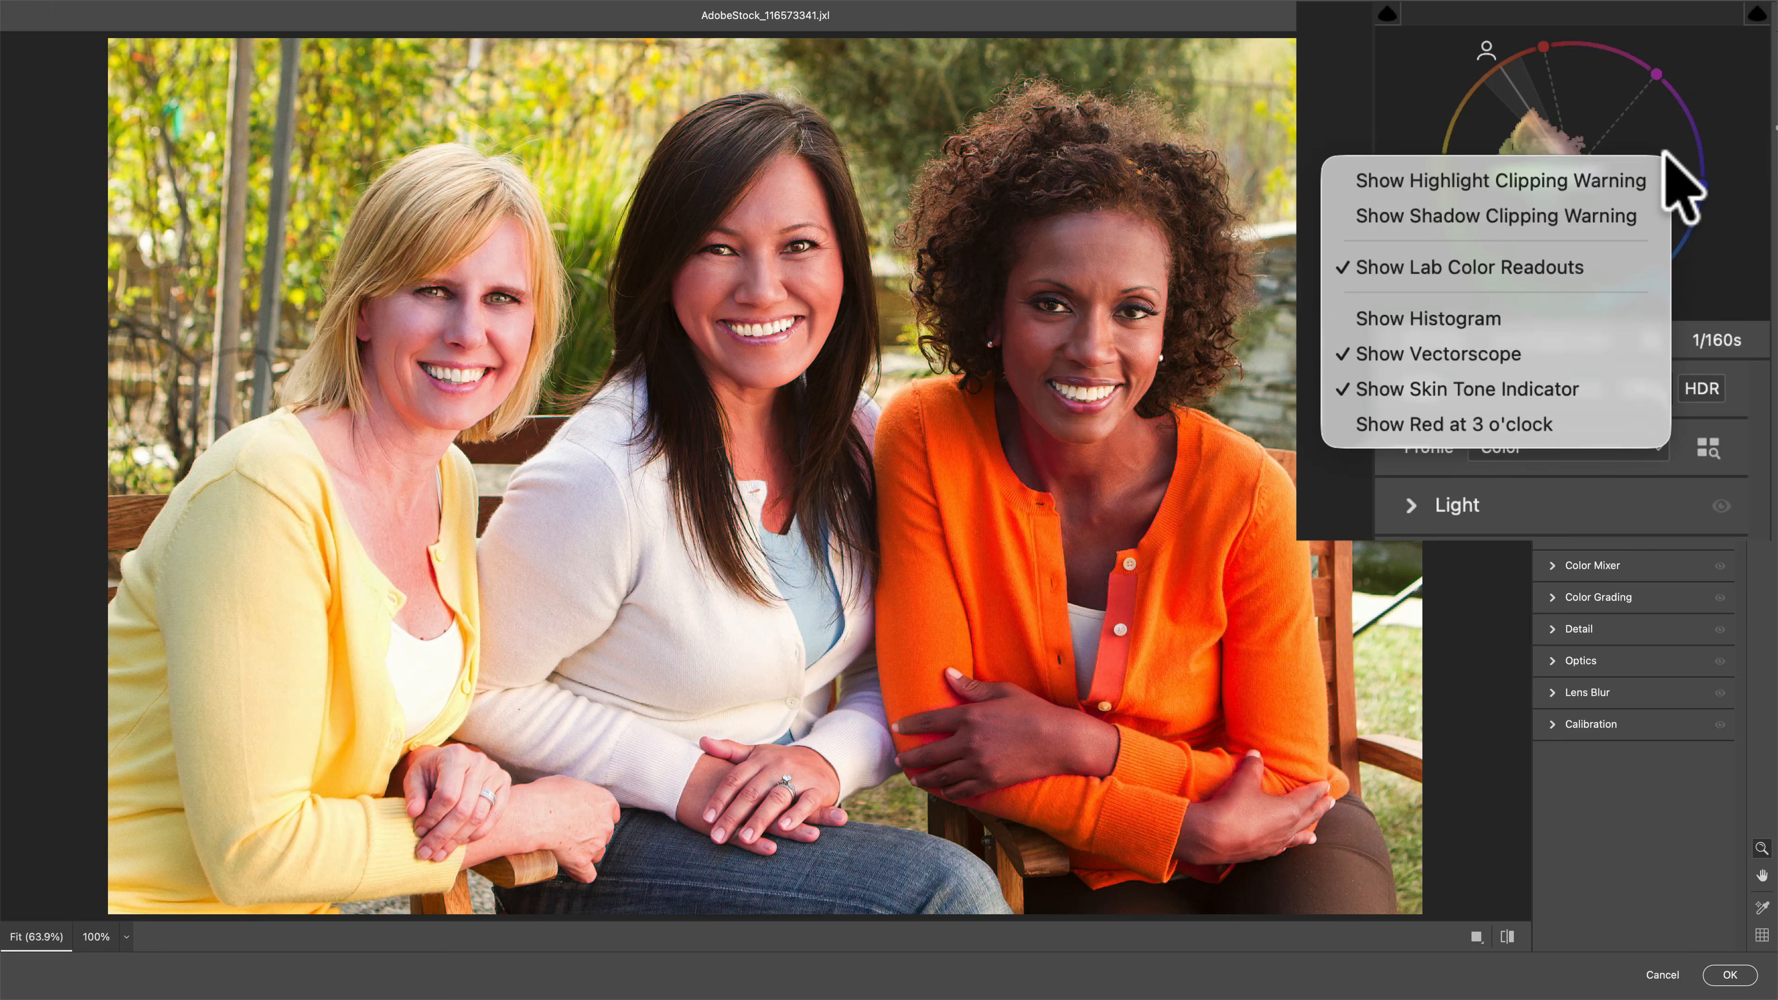
click(1416, 423)
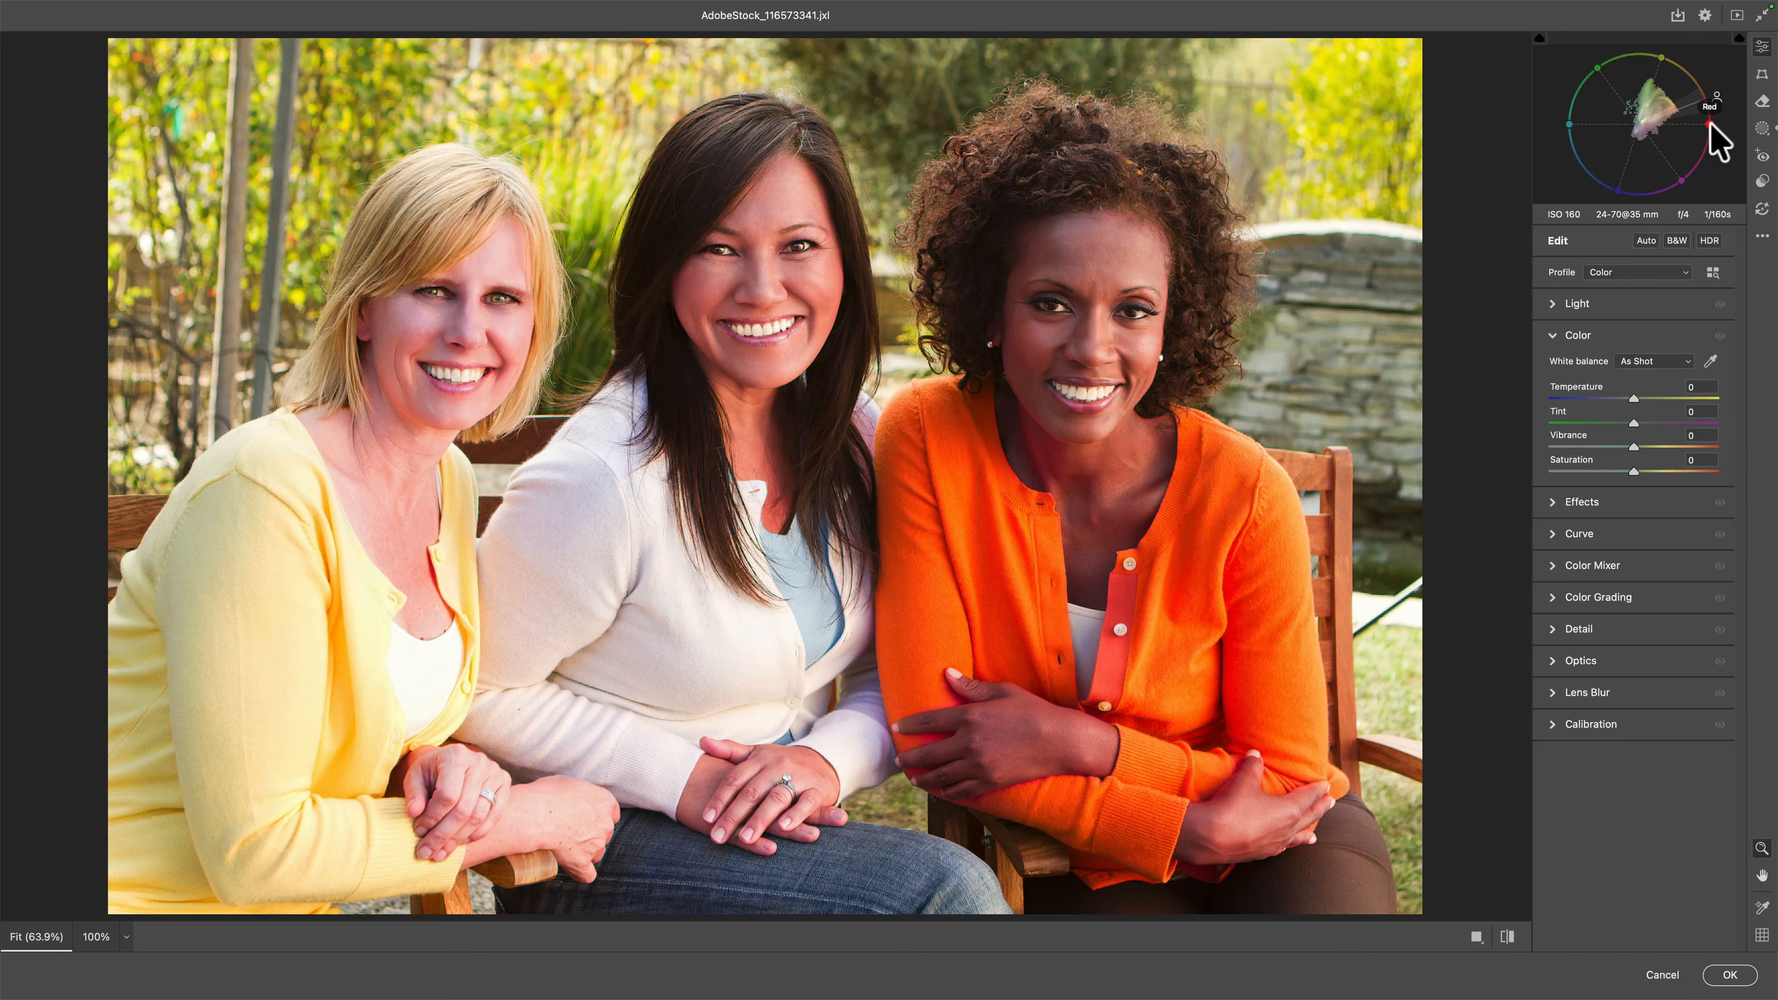
click(1550, 597)
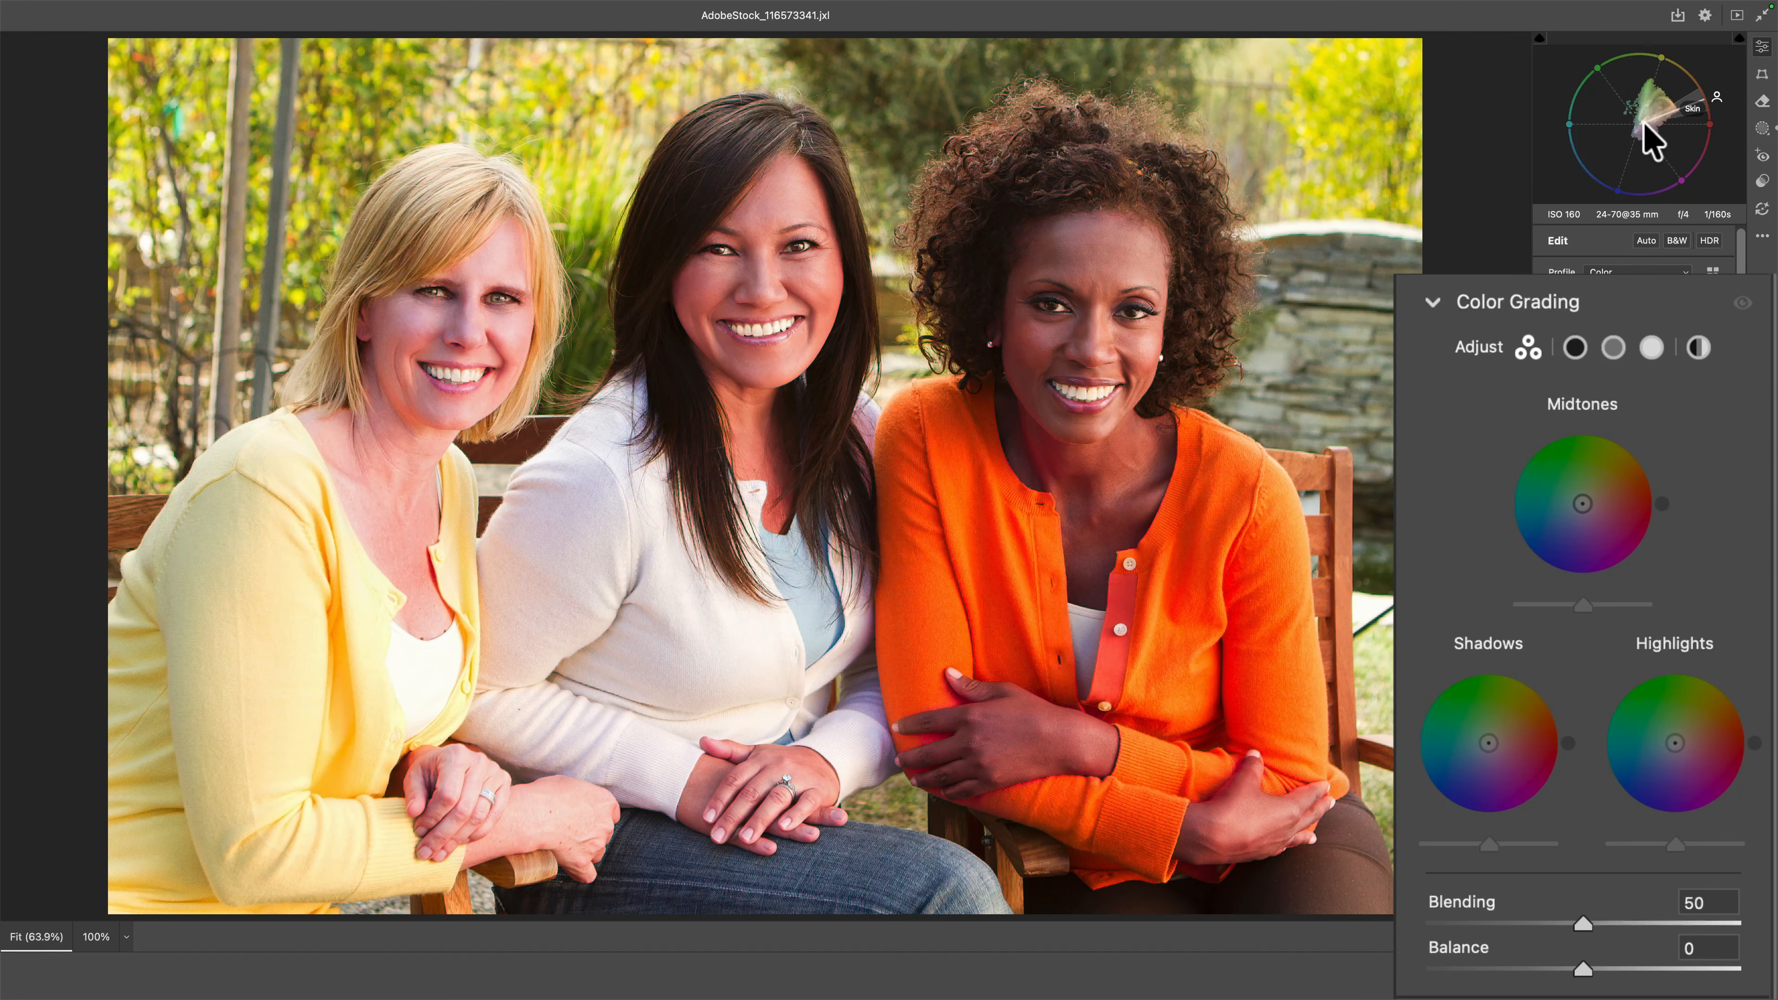
right_click(1612, 118)
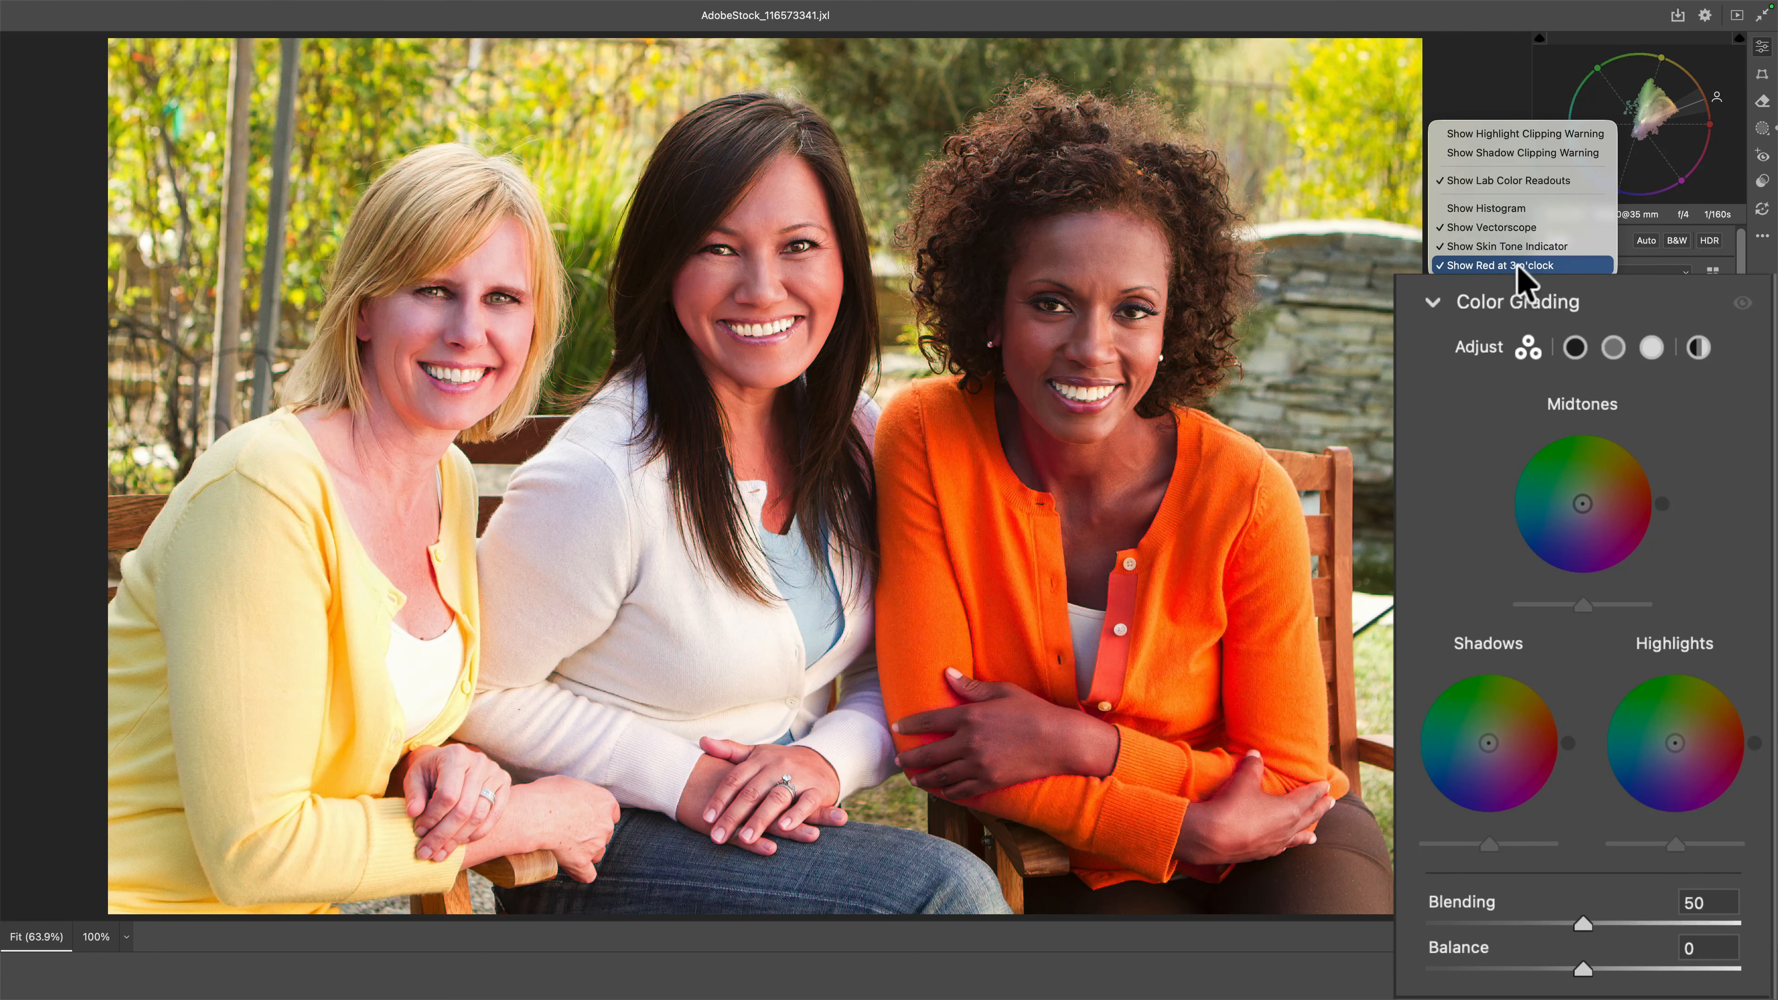
click(1622, 104)
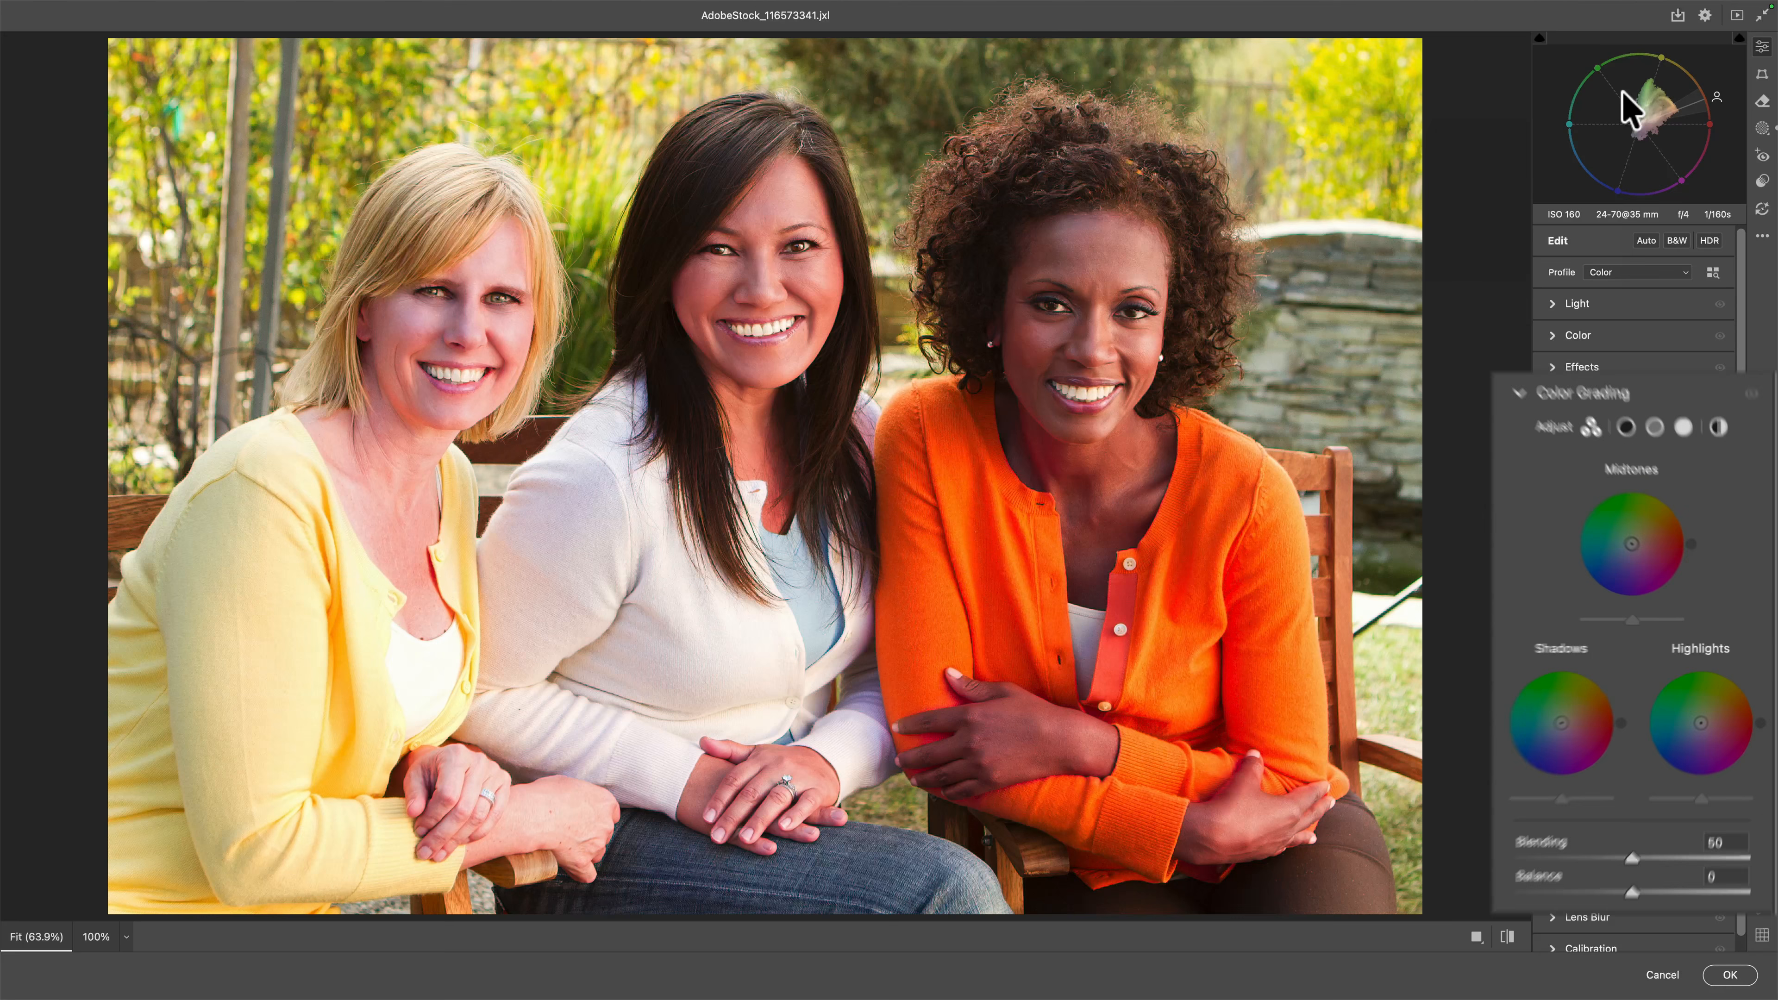